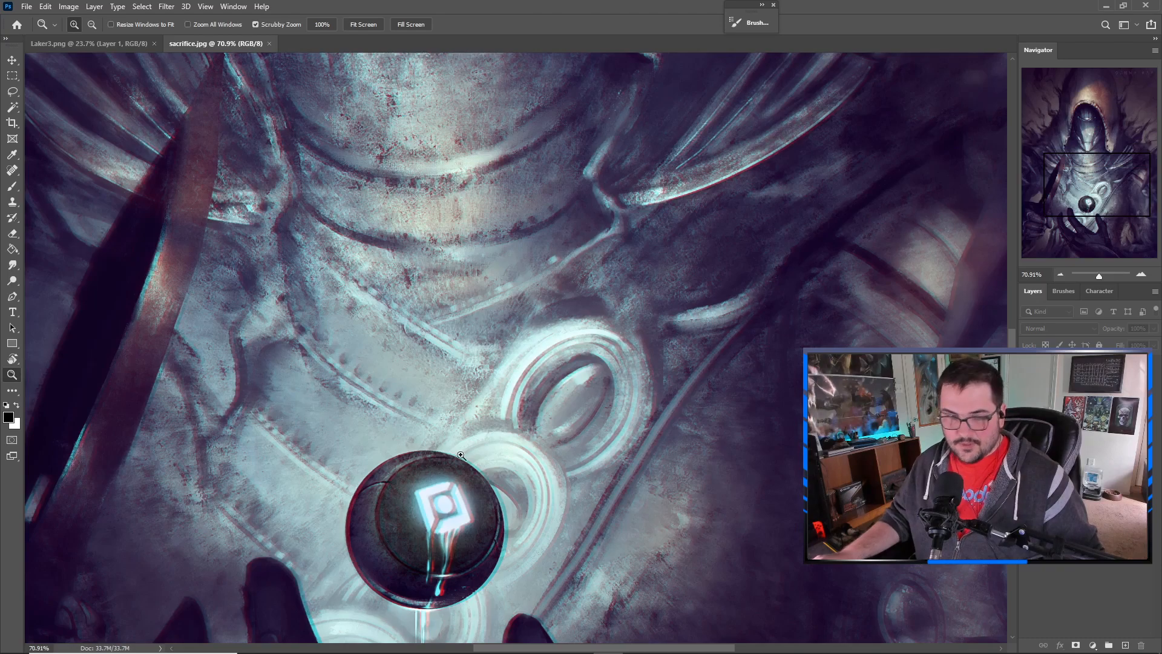
Examine the finished colour painting in sacrifice.jpg as a whole and up close around the orb and the helmet.
drag(691, 276, 485, 472)
drag(656, 291, 433, 436)
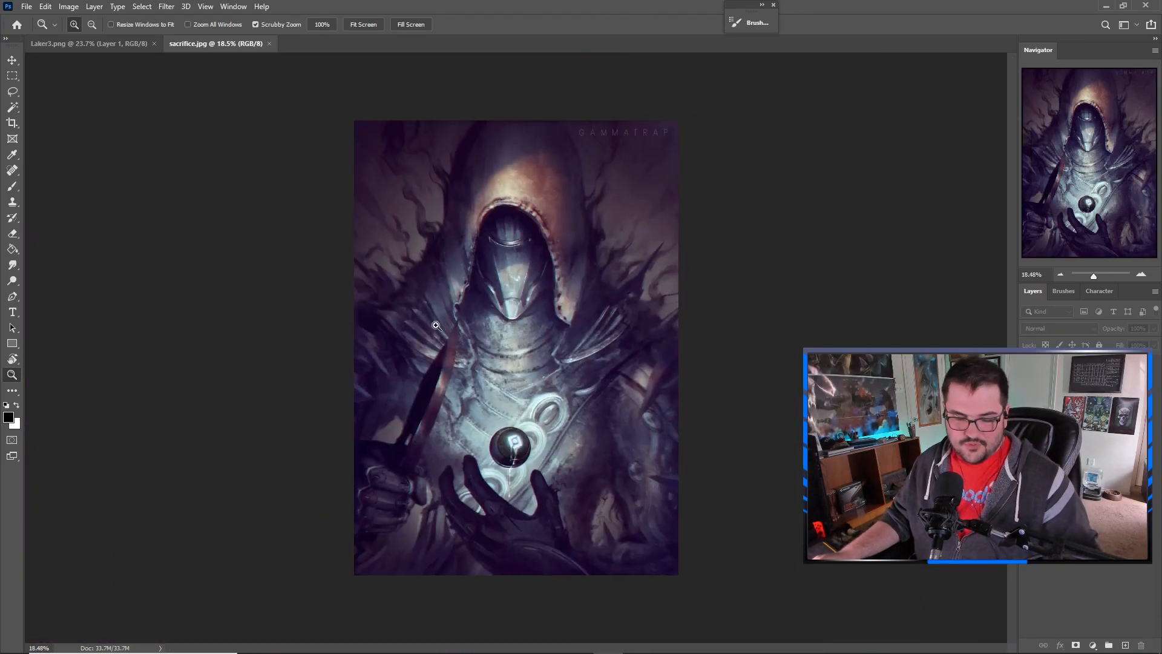
key(ctrl+0)
drag(515, 208, 569, 206)
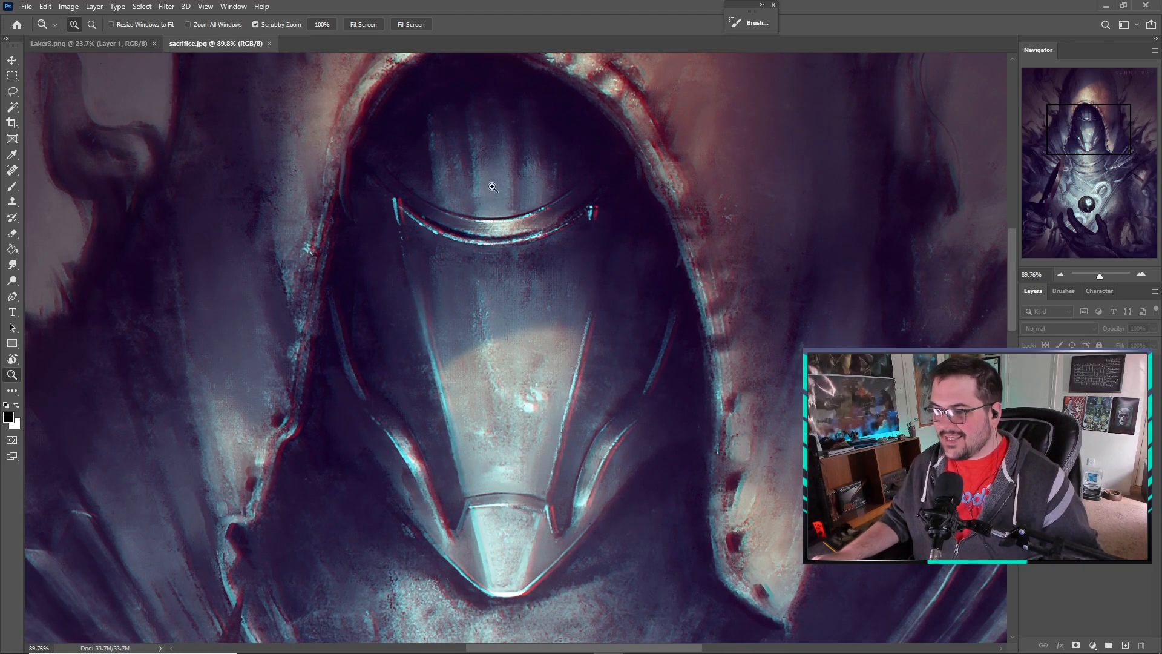
key(ctrl+0)
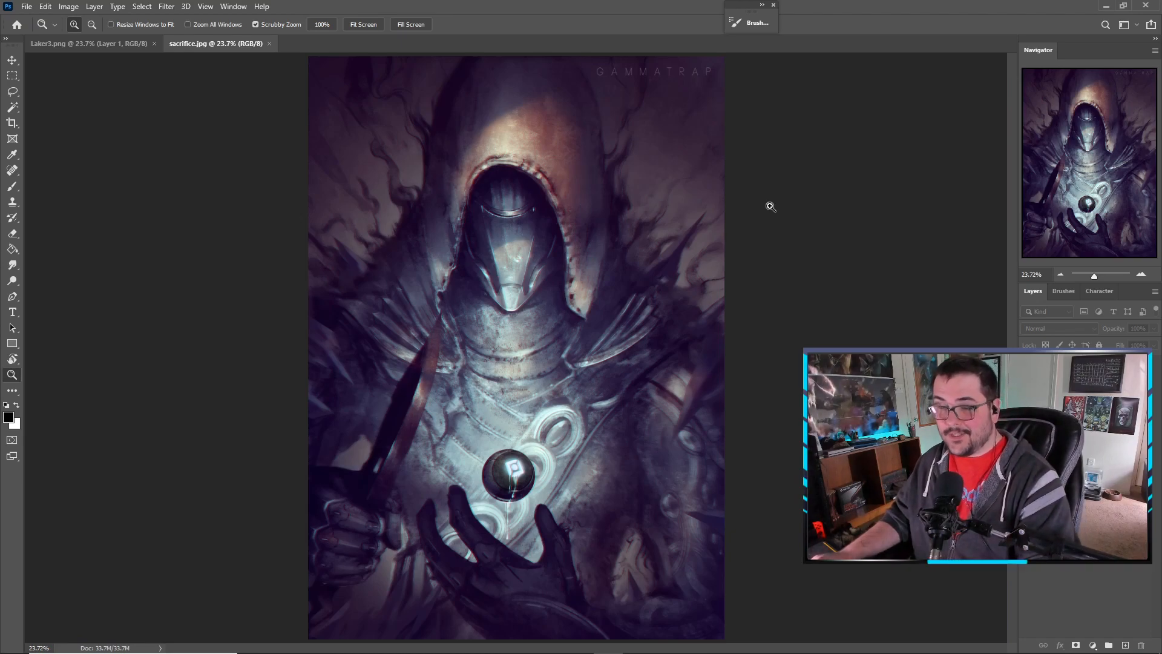
Compare the grayscale painting Laker3.png with its colour version sacrifice.jpg.
key(ctrl+Tab)
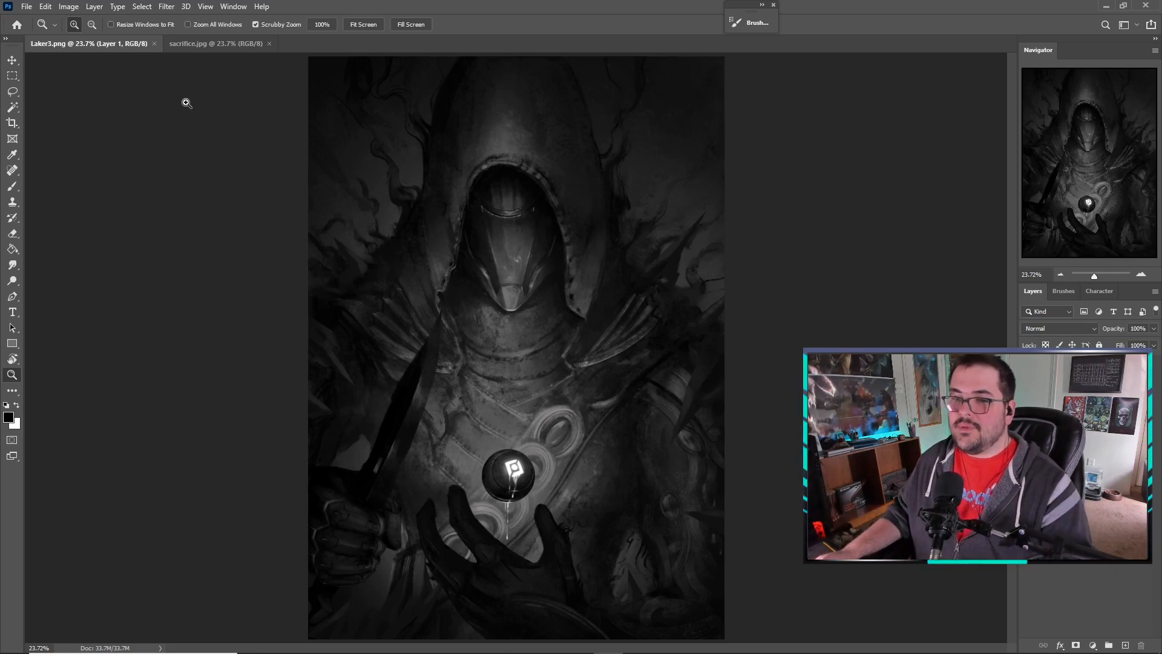
click(209, 46)
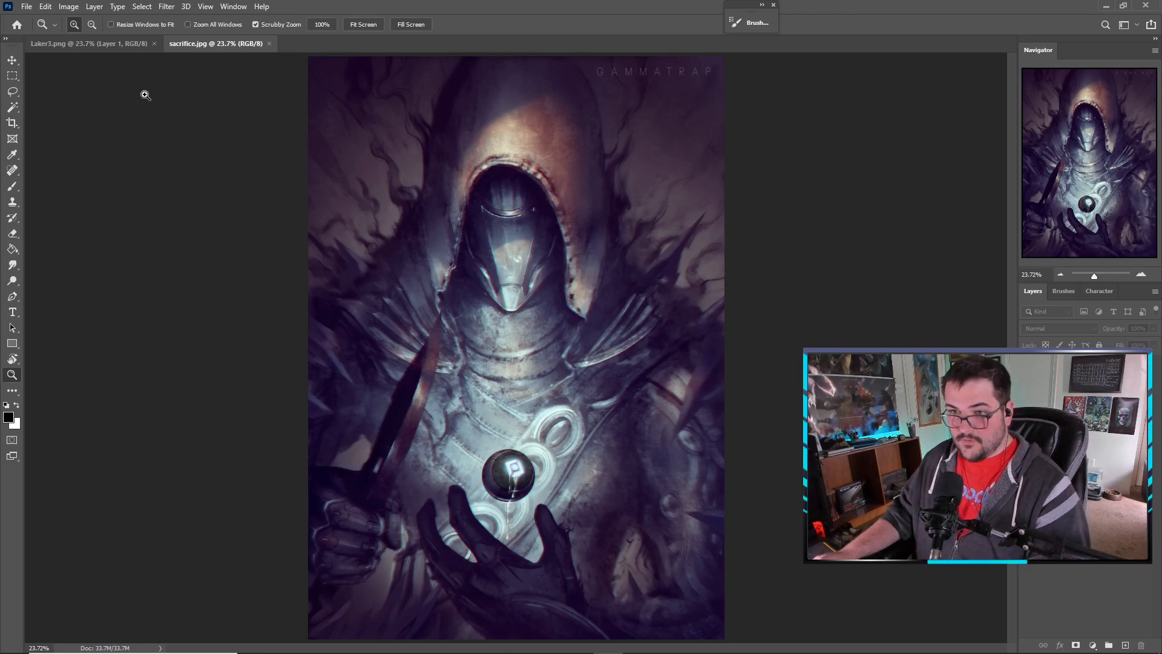
click(111, 49)
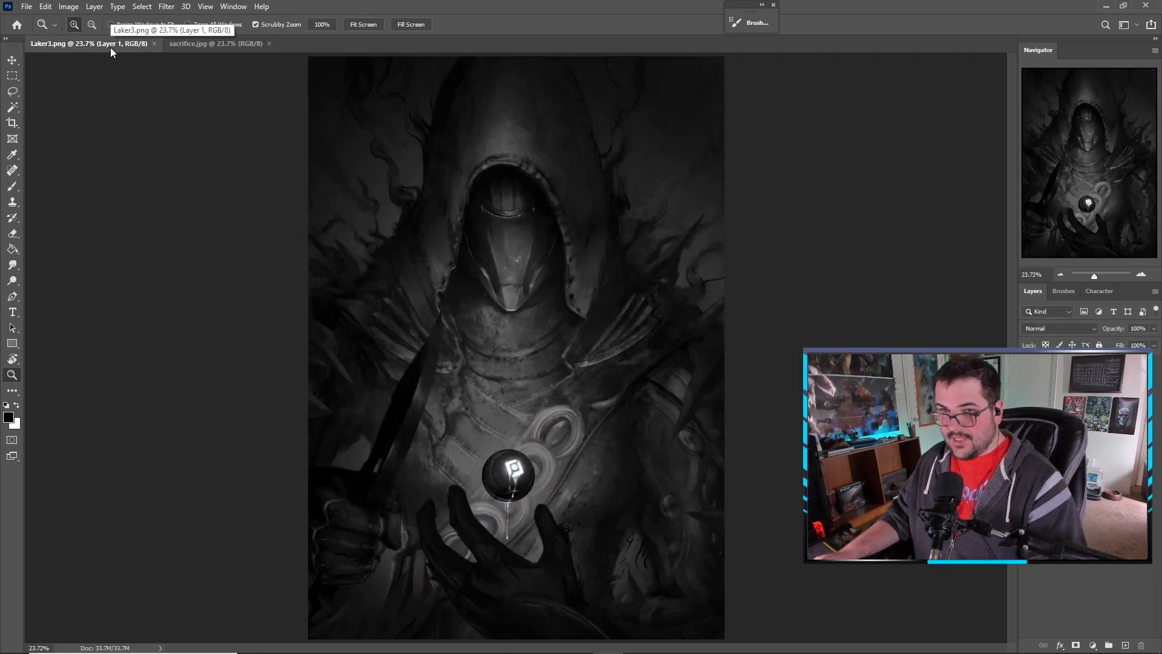
click(199, 46)
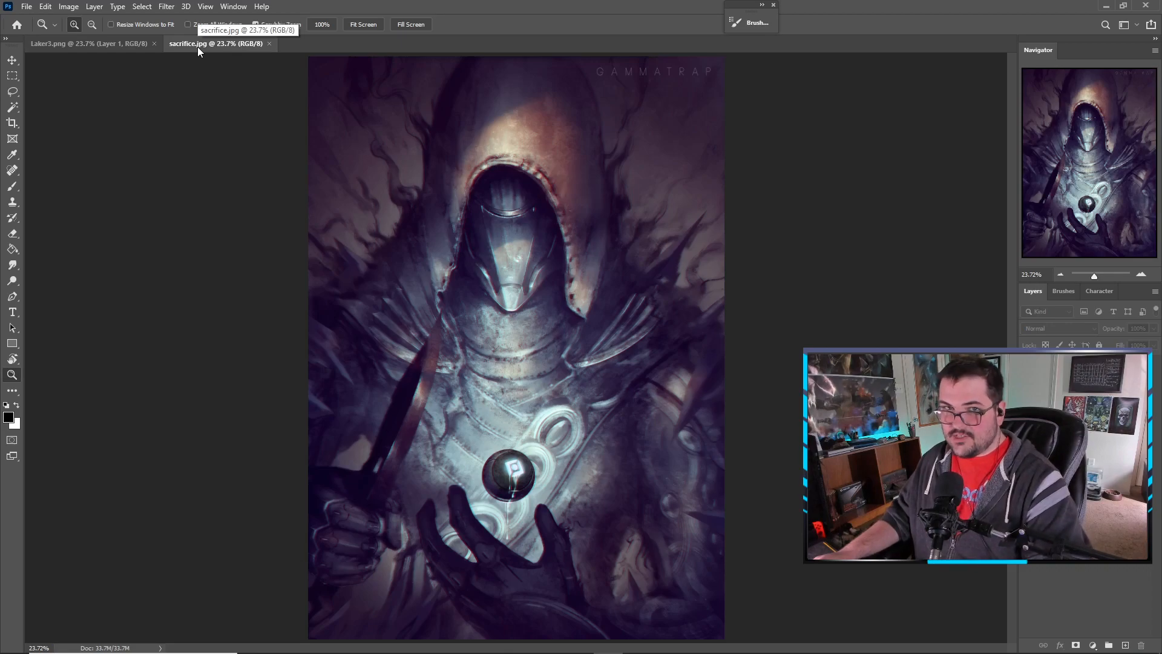
Duplicate Layer 1 in Laker3.png and apply Auto Contrast to the copy.
key(ctrl+Tab)
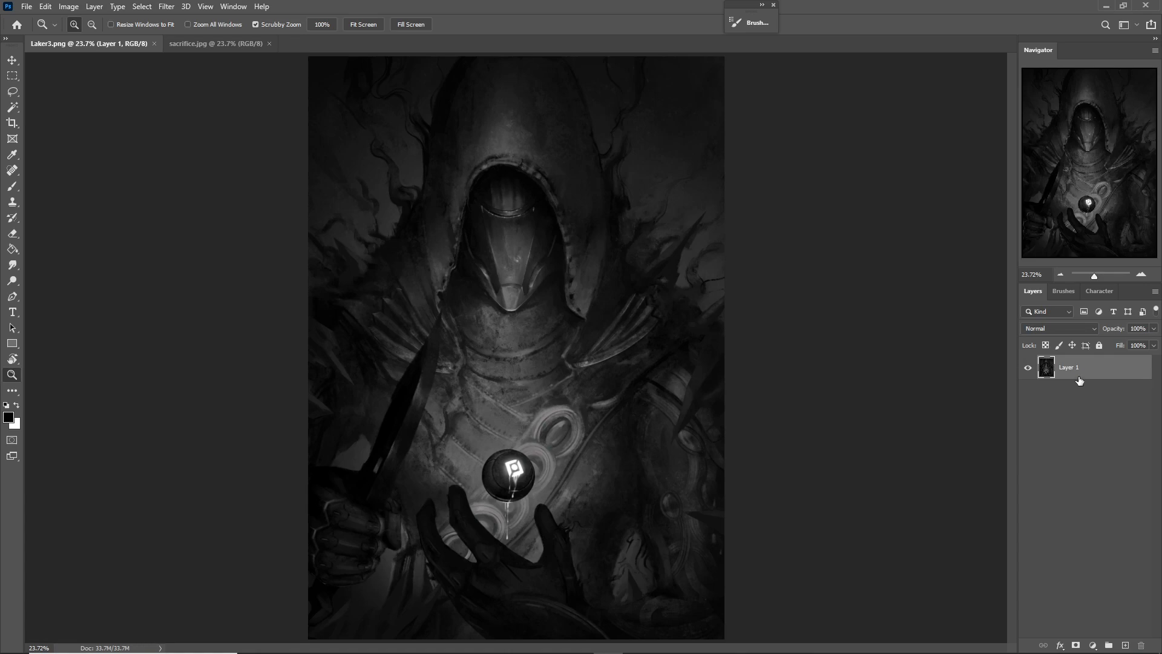
key(ctrl+j)
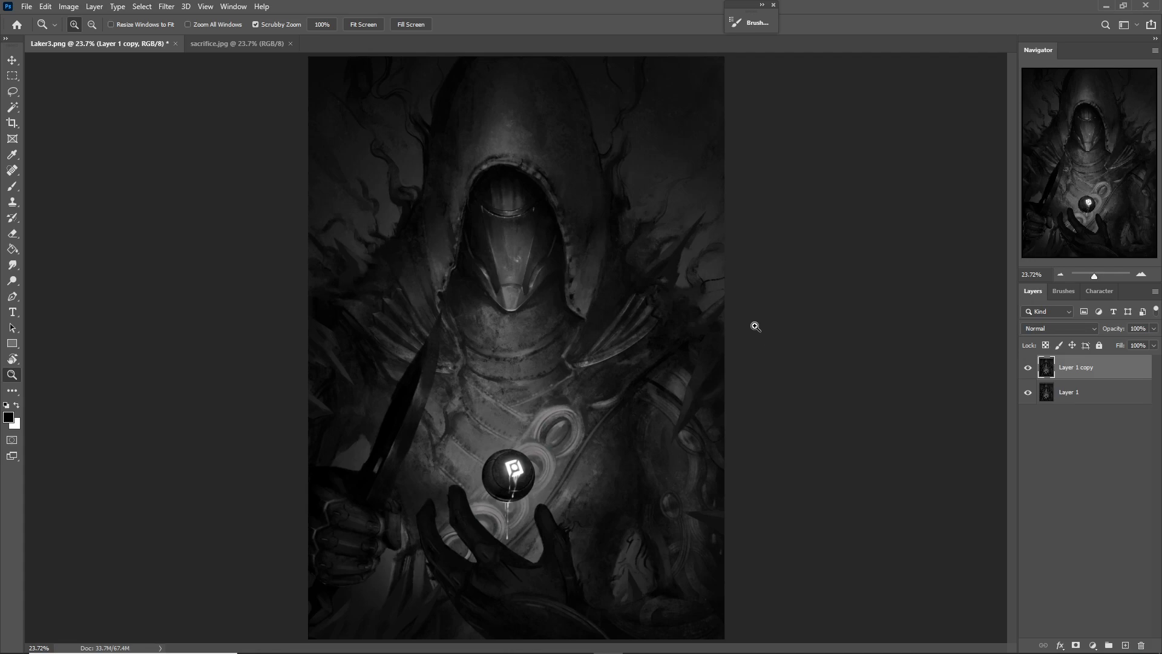
click(67, 7)
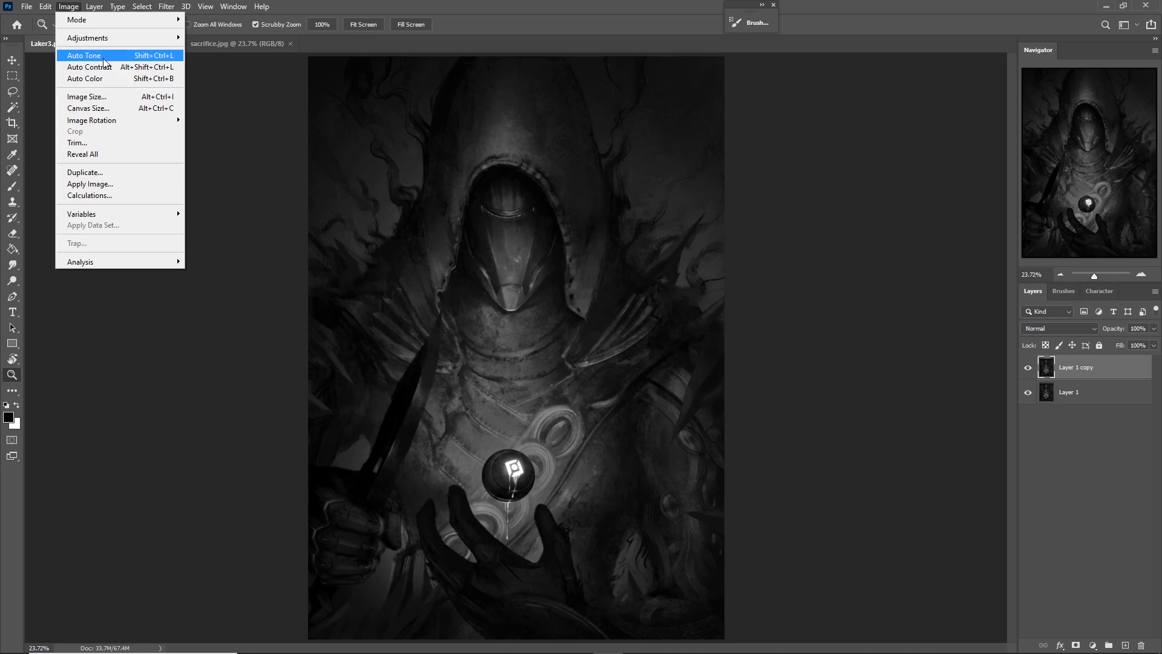
click(133, 69)
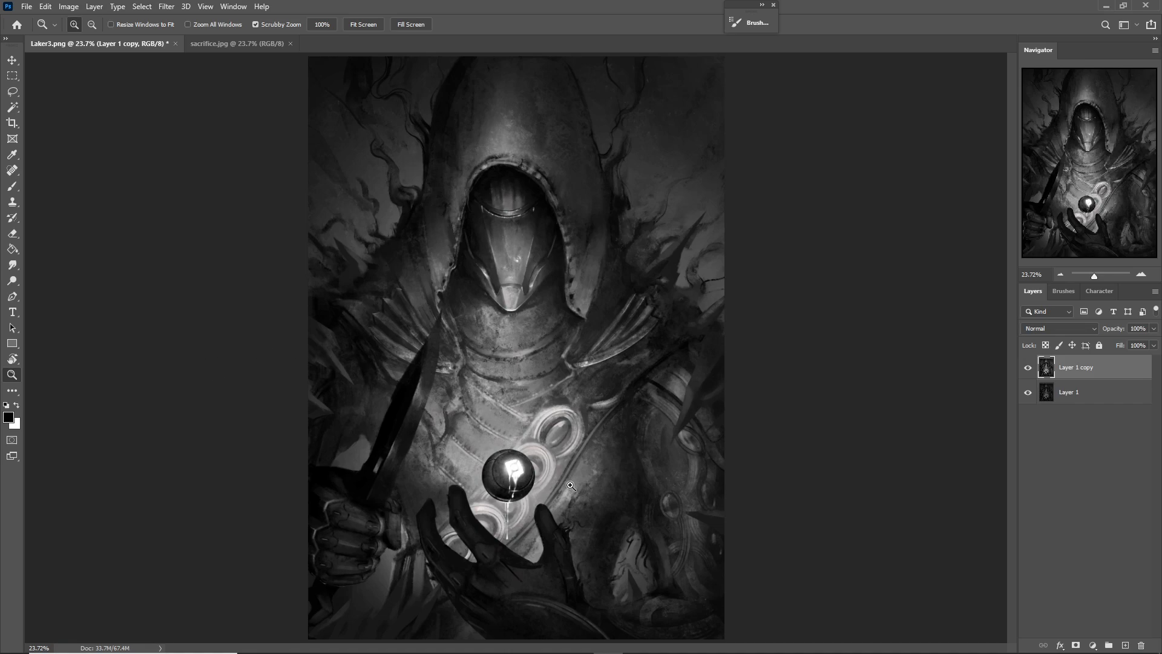
Compare the orb area with the contrast-adjusted Layer 1 copy hidden and shown.
click(1027, 368)
click(1027, 368)
drag(512, 470, 585, 468)
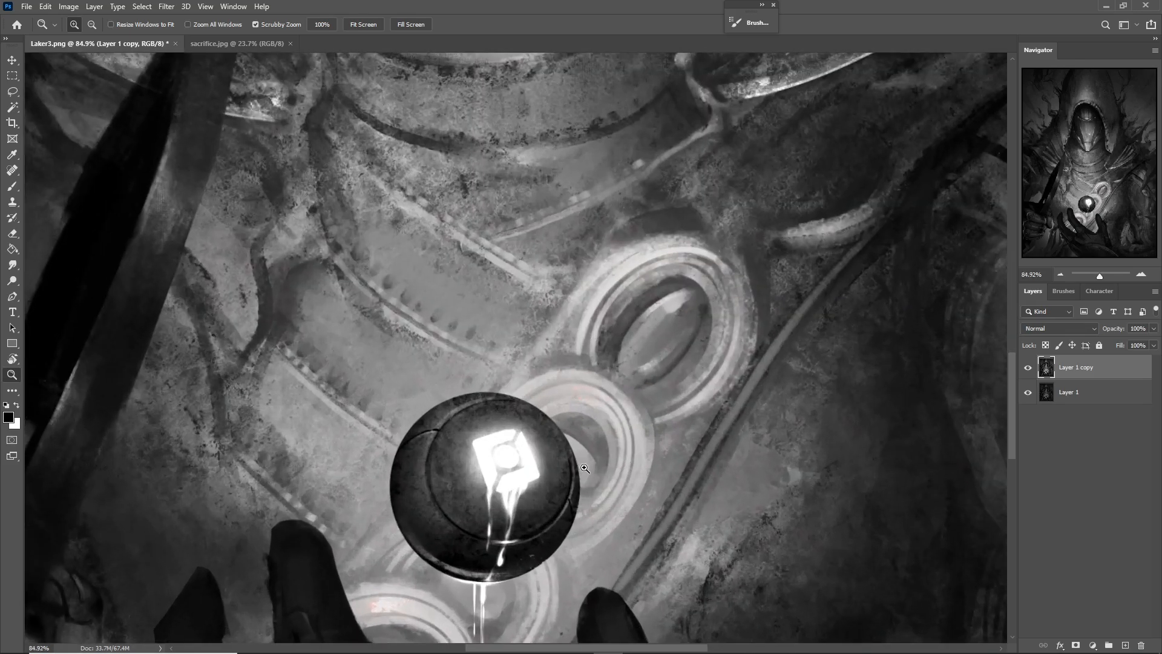
scroll(585, 468, down, 3)
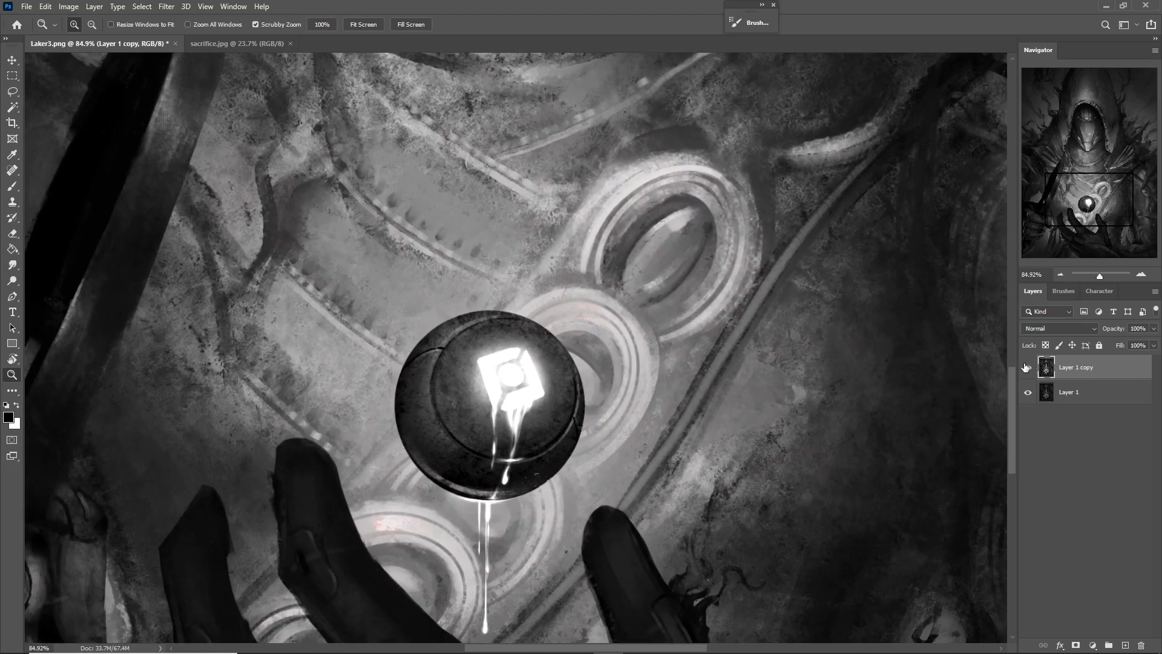
click(1027, 366)
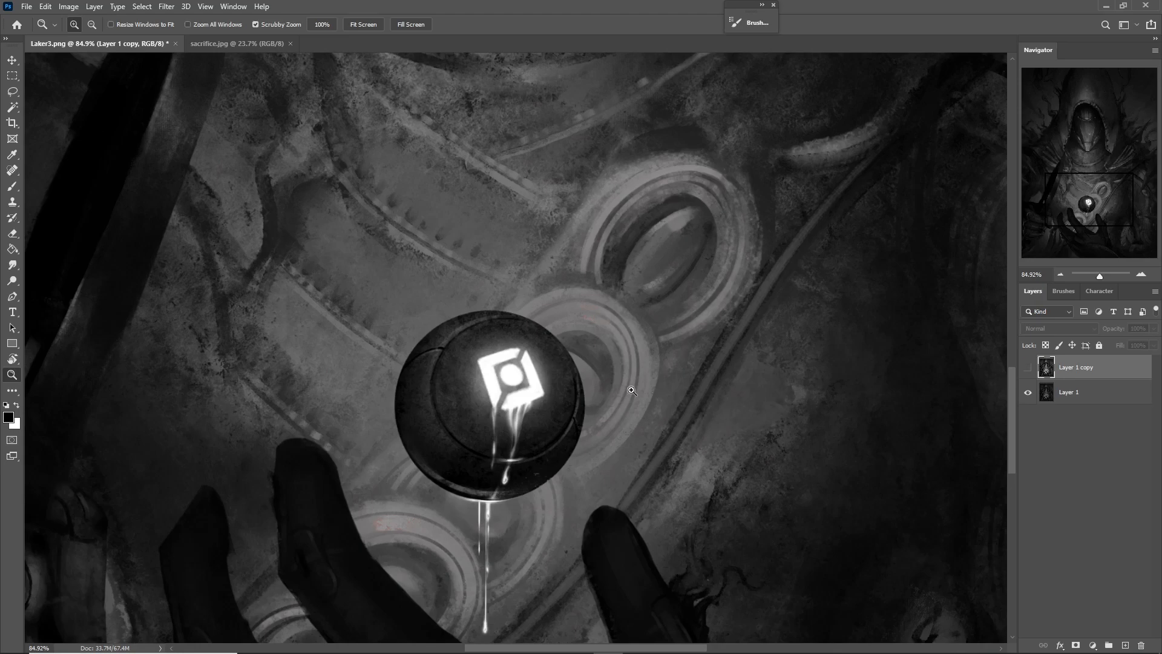
click(1027, 367)
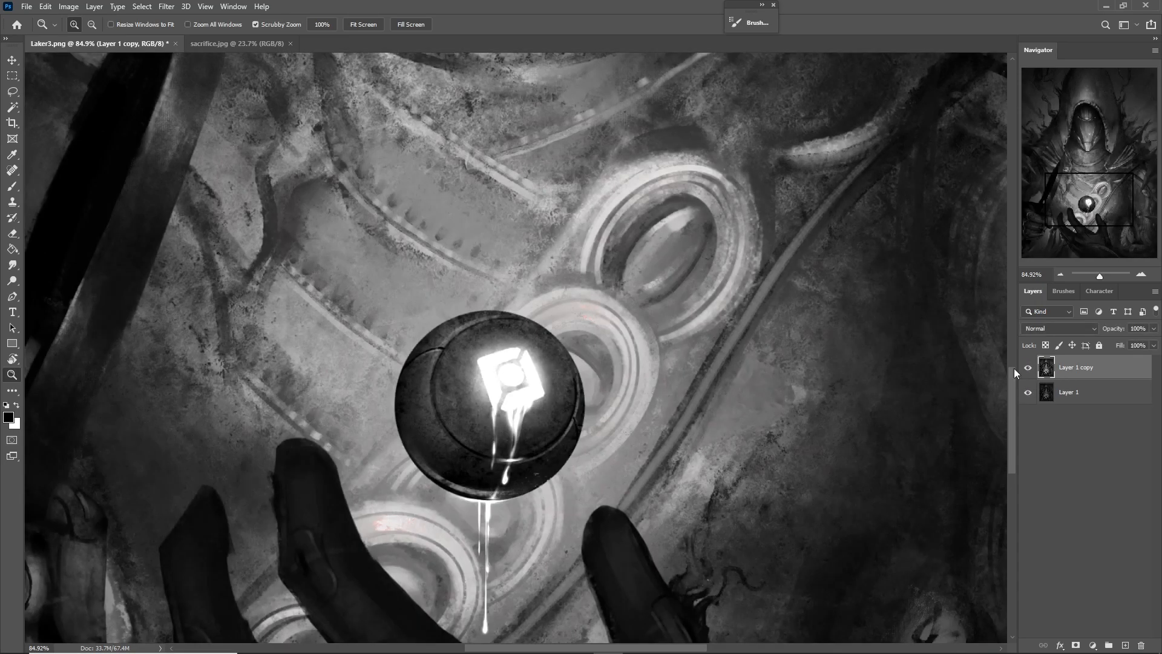
Add a layer mask to Layer 1 copy and paint it black over the orb's glowing symbol with a soft brush.
key(ctrl+0)
click(580, 350)
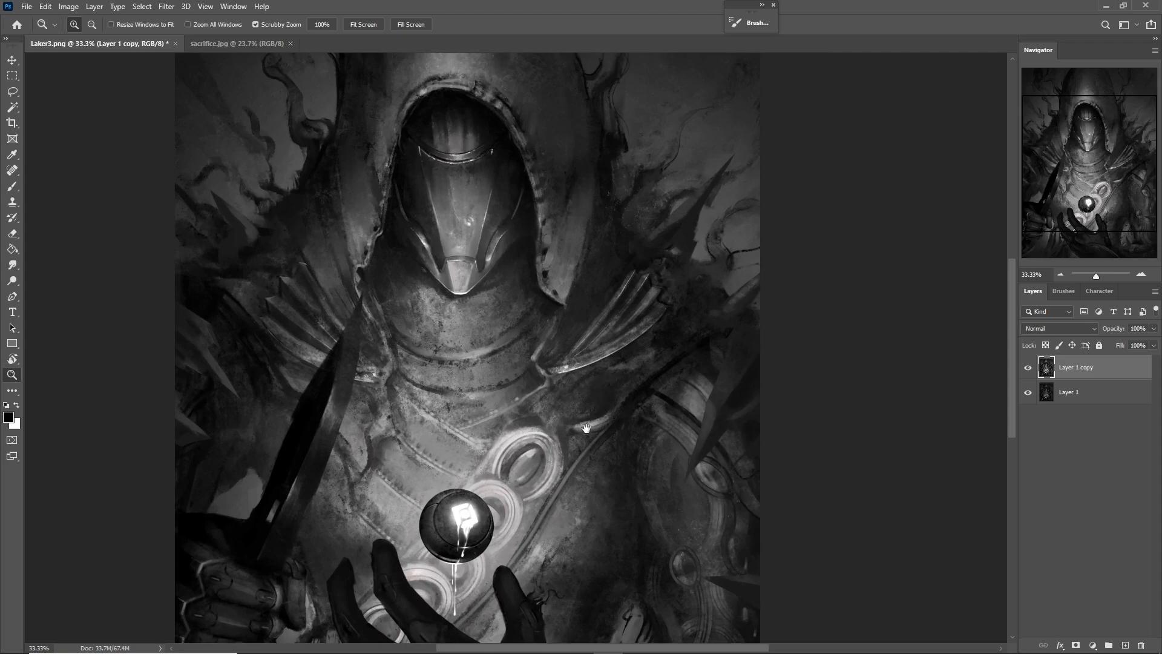
click(608, 387)
click(1076, 646)
key(b)
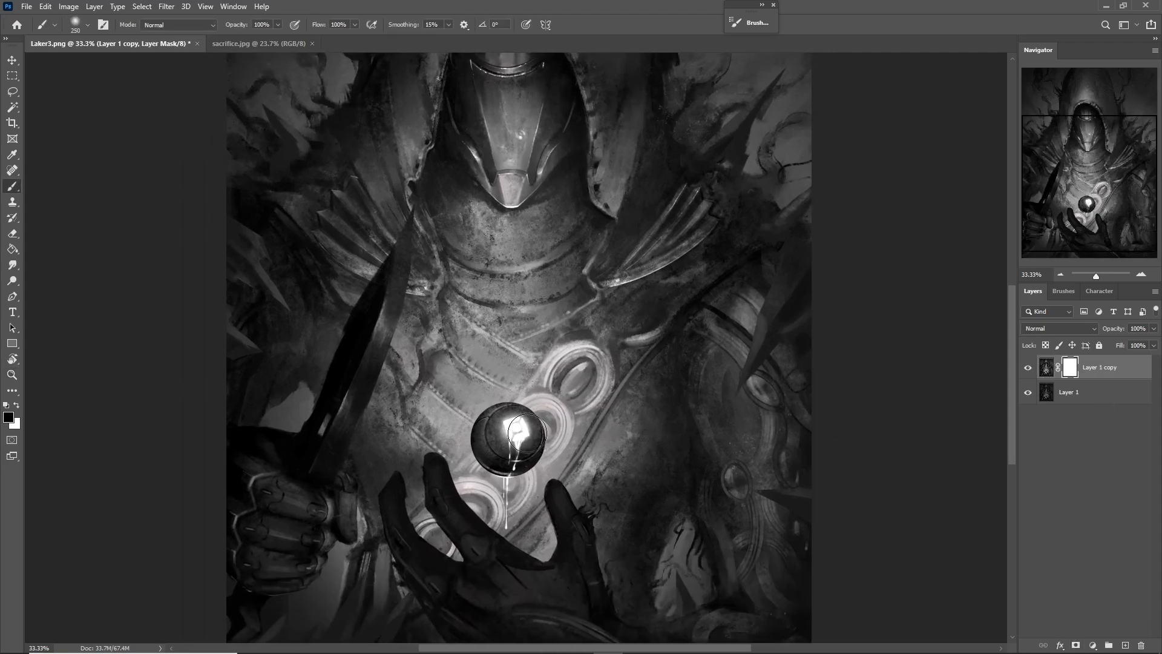
mouse_move(526, 433)
mouse_down()
mouse_move(516, 428)
mouse_move(529, 439)
mouse_move(522, 427)
mouse_move(512, 442)
mouse_up()
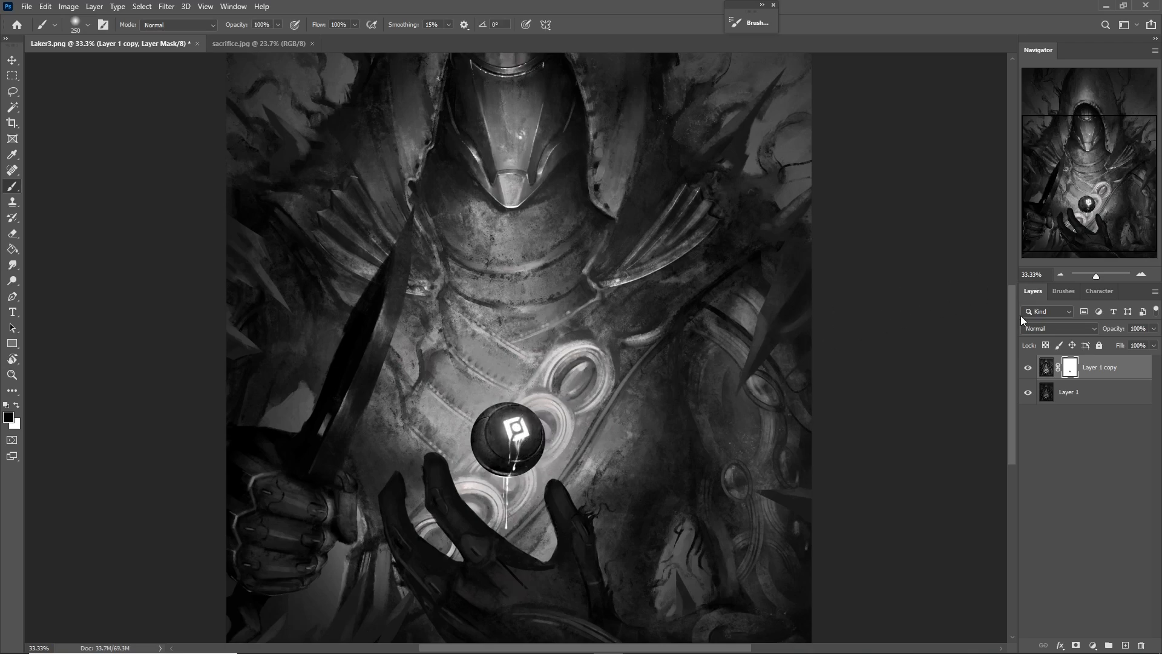
Check the masked orb area by briefly hiding Layer 1, and view the whole painting with Layer 1 selected.
click(1028, 393)
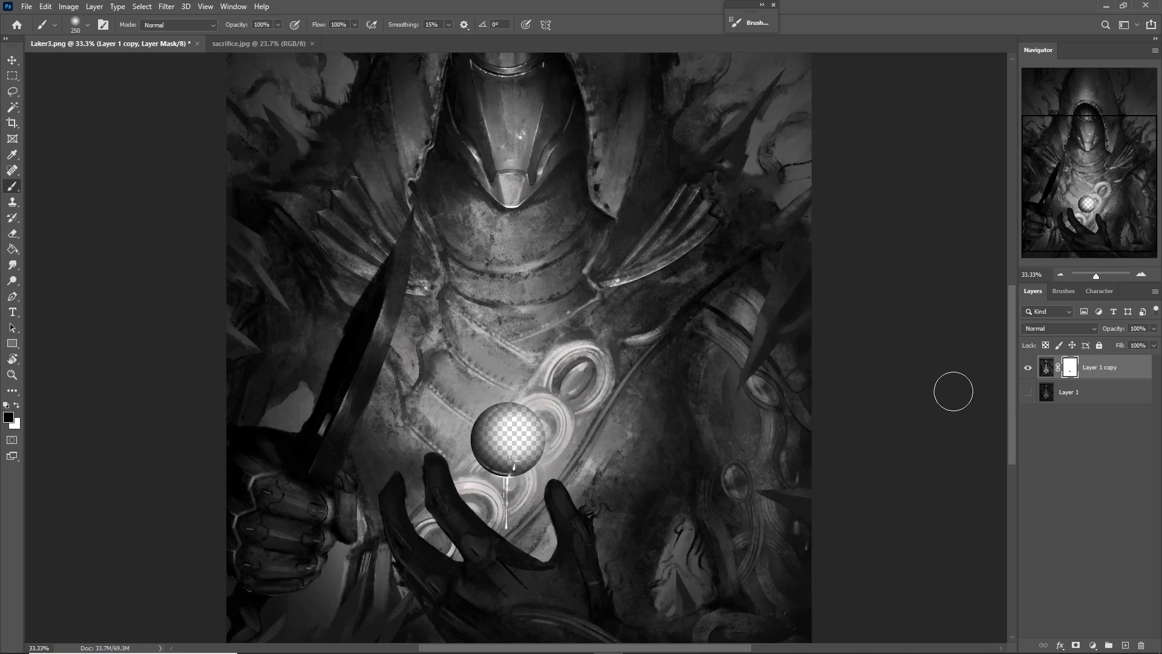
click(1028, 392)
click(1069, 392)
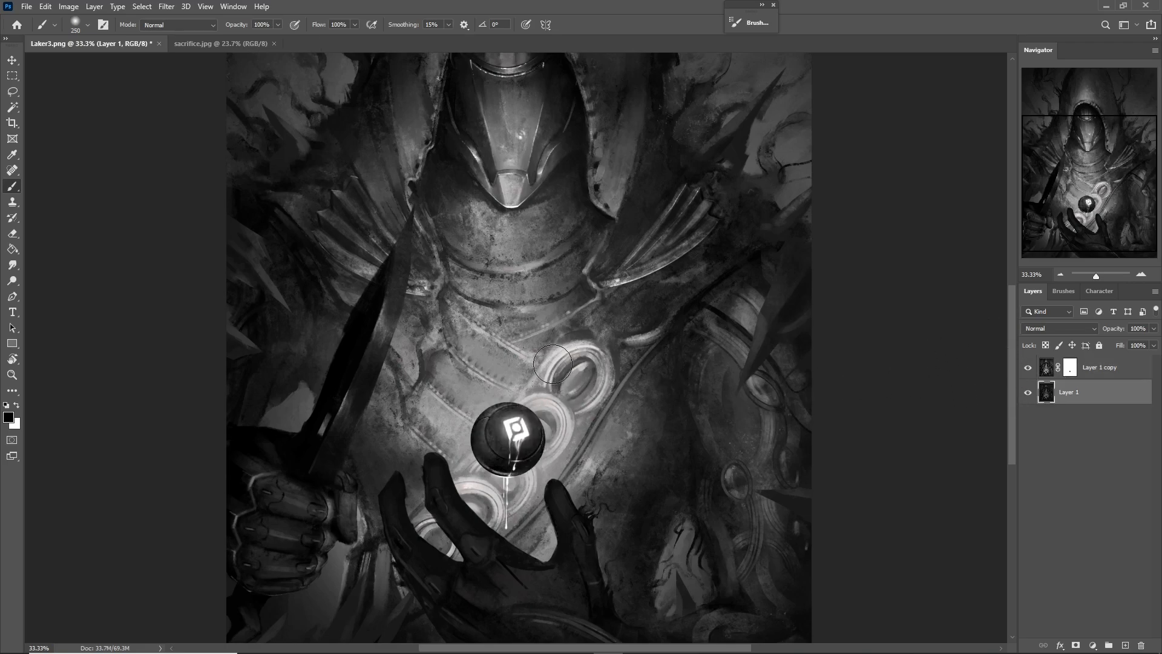
key(z)
drag(575, 406, 623, 453)
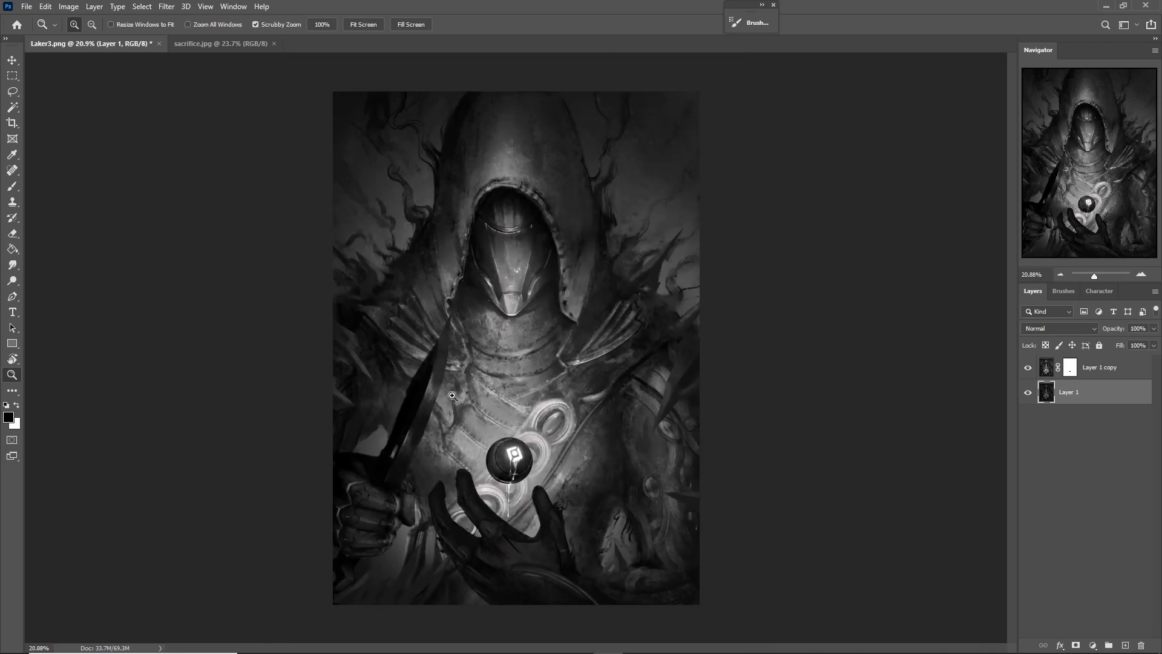
Compare the painting with Layer 1 copy hidden and shown, and lower that layer's opacity to 57%.
click(1028, 370)
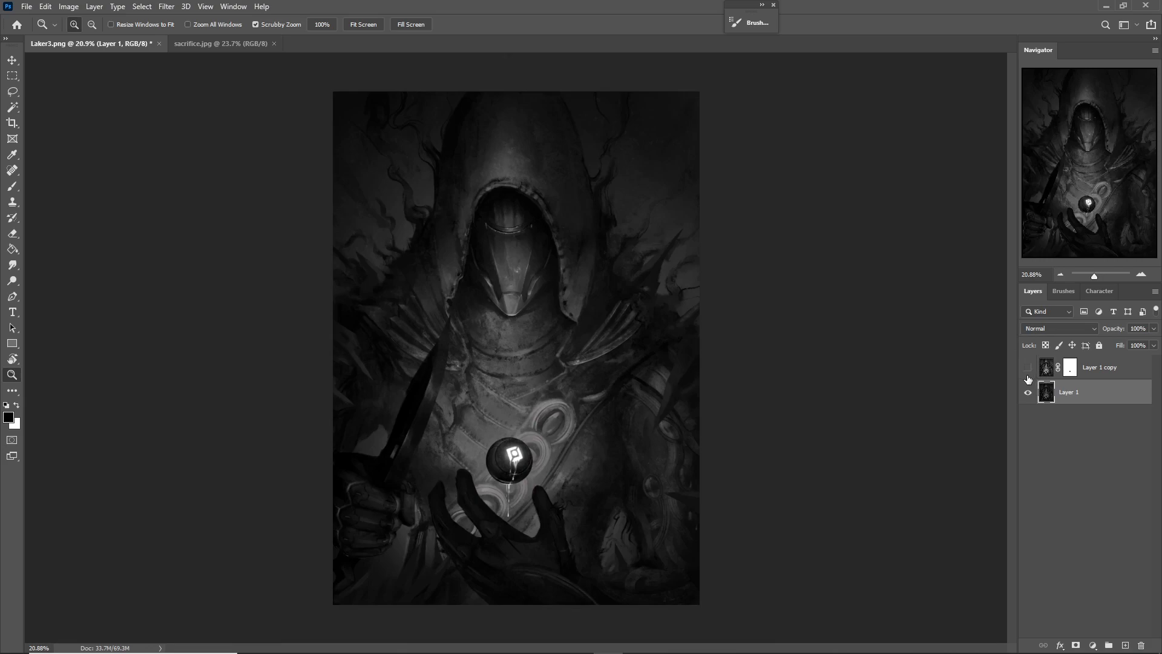
click(1028, 369)
click(1099, 367)
drag(1111, 331, 1084, 339)
Duplicate Layer 1 and merge the masked Layer 1 copy down into the new duplicate.
click(1073, 396)
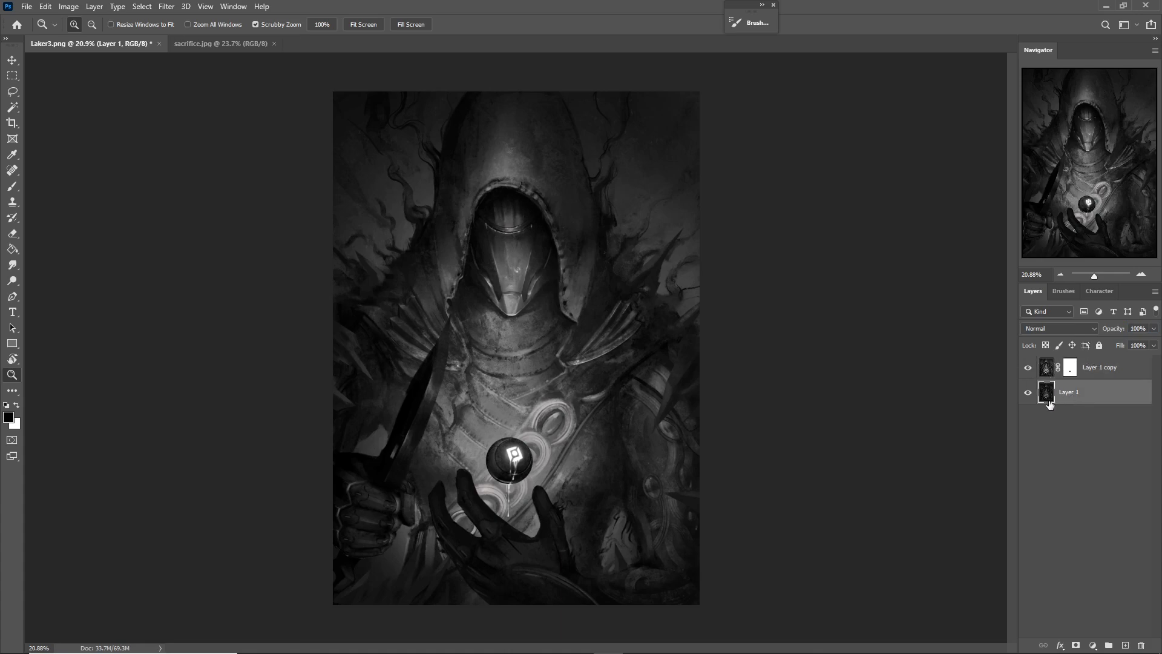
key(ctrl+j)
click(1088, 371)
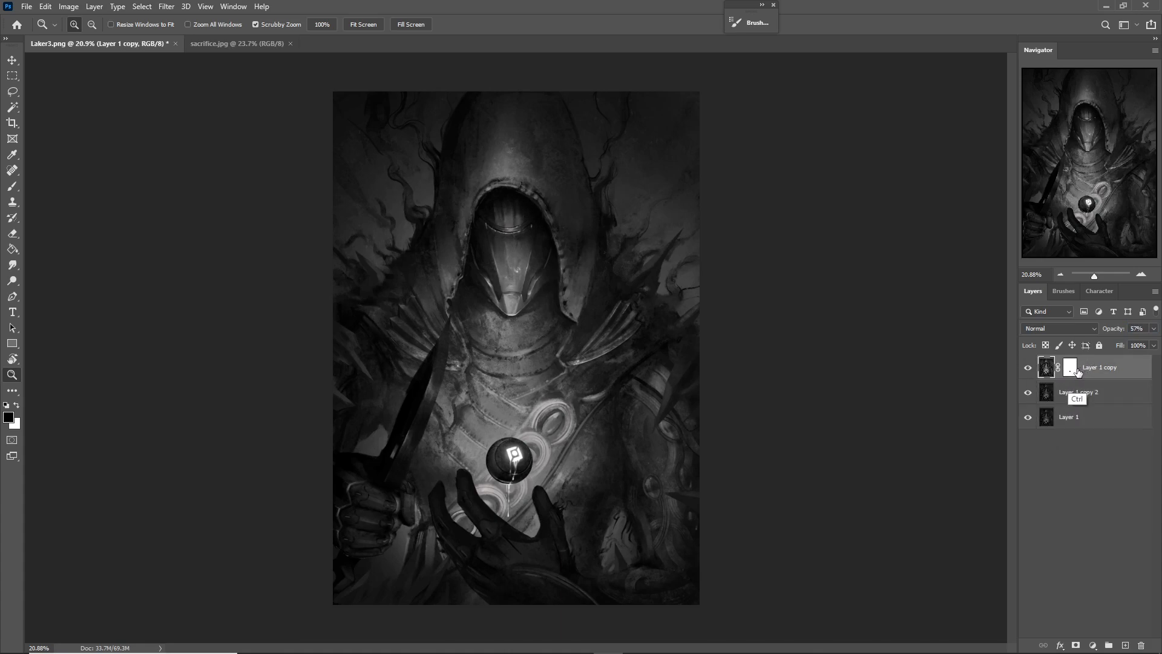
key(ctrl+e)
Compare the merged layer with the original Layer 1 by toggling its visibility.
click(1028, 369)
click(1028, 369)
click(1029, 369)
click(1029, 368)
click(1035, 368)
click(1036, 369)
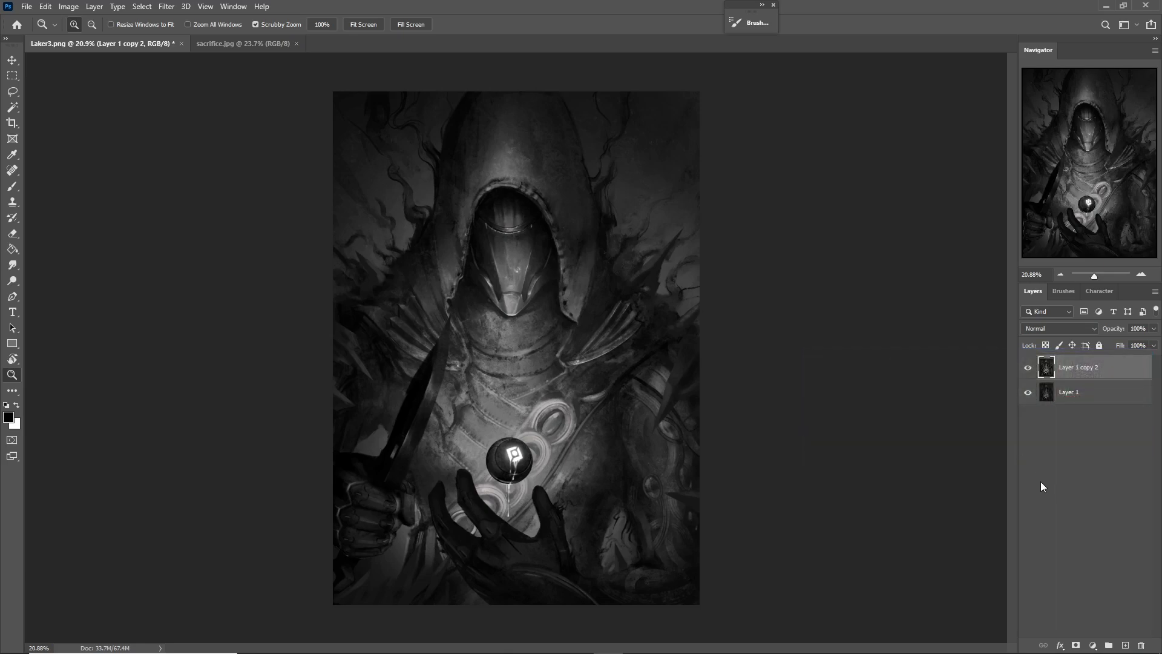
Add a Gradient Map adjustment layer above Layer 1 copy 2 and give it a reversed blue gradient.
click(1093, 645)
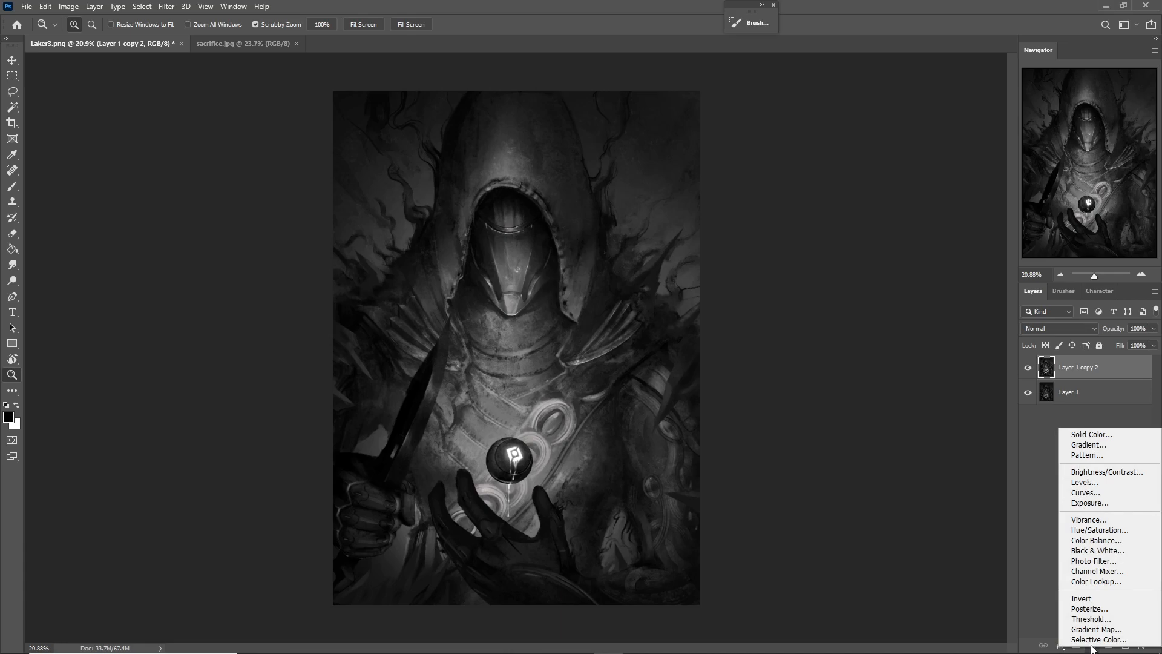
click(1096, 629)
drag(789, 233, 835, 181)
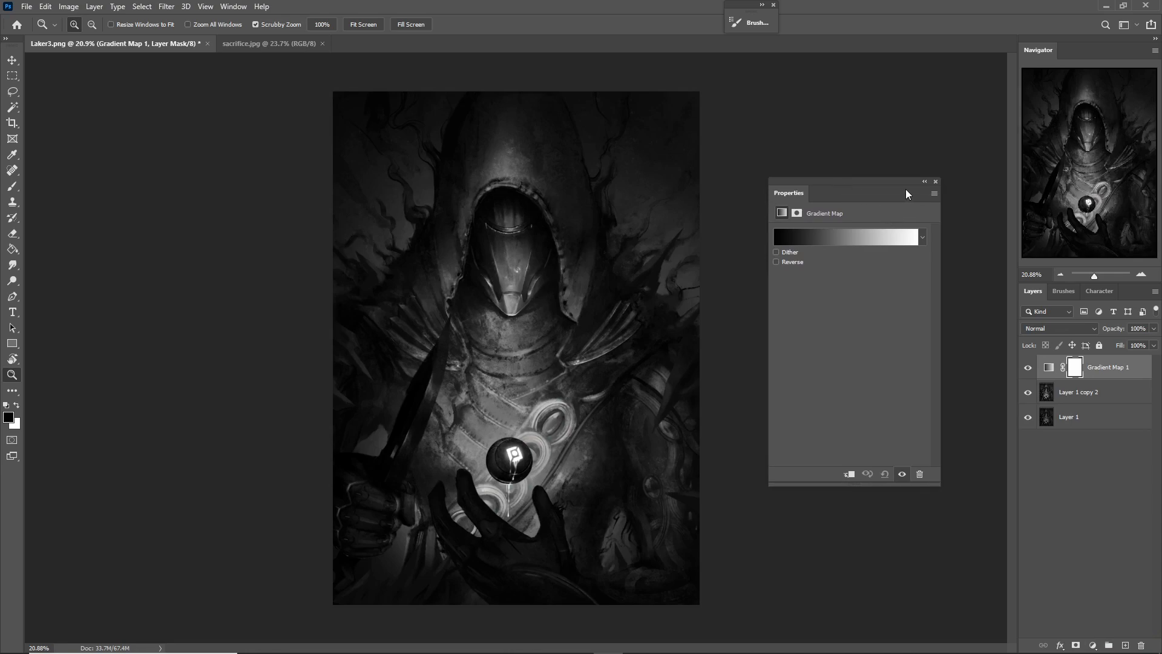
click(924, 238)
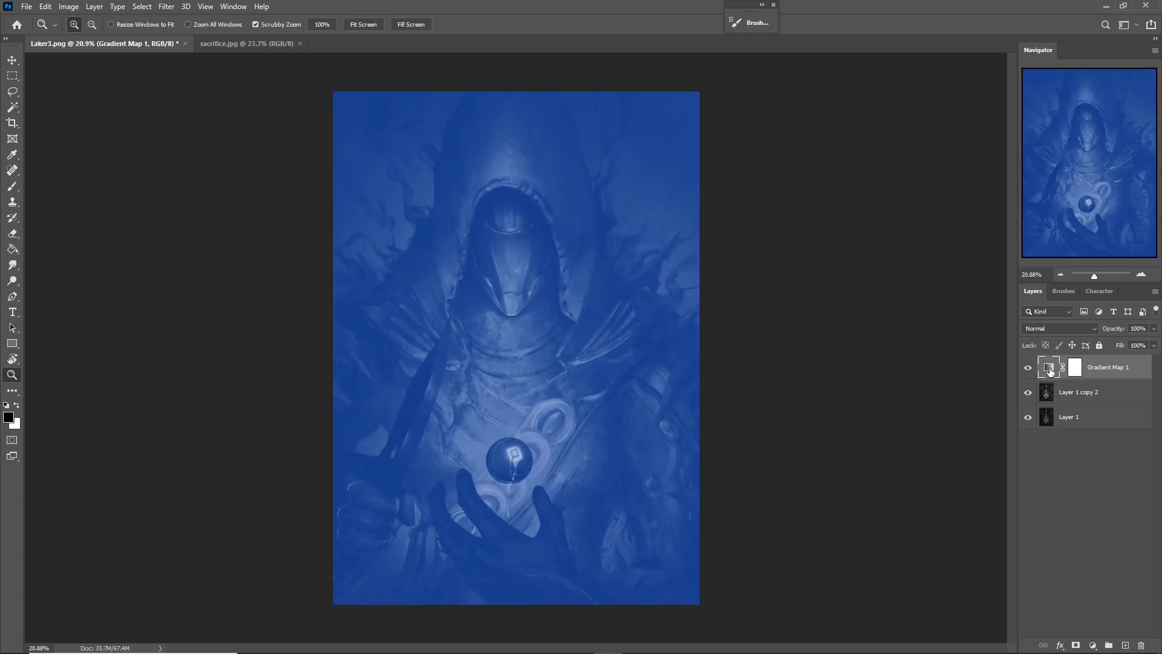
Change the gradient map to the purple-to-cyan Blue_27 gradient and try Reverse, leaving it turned off.
double_click(1050, 370)
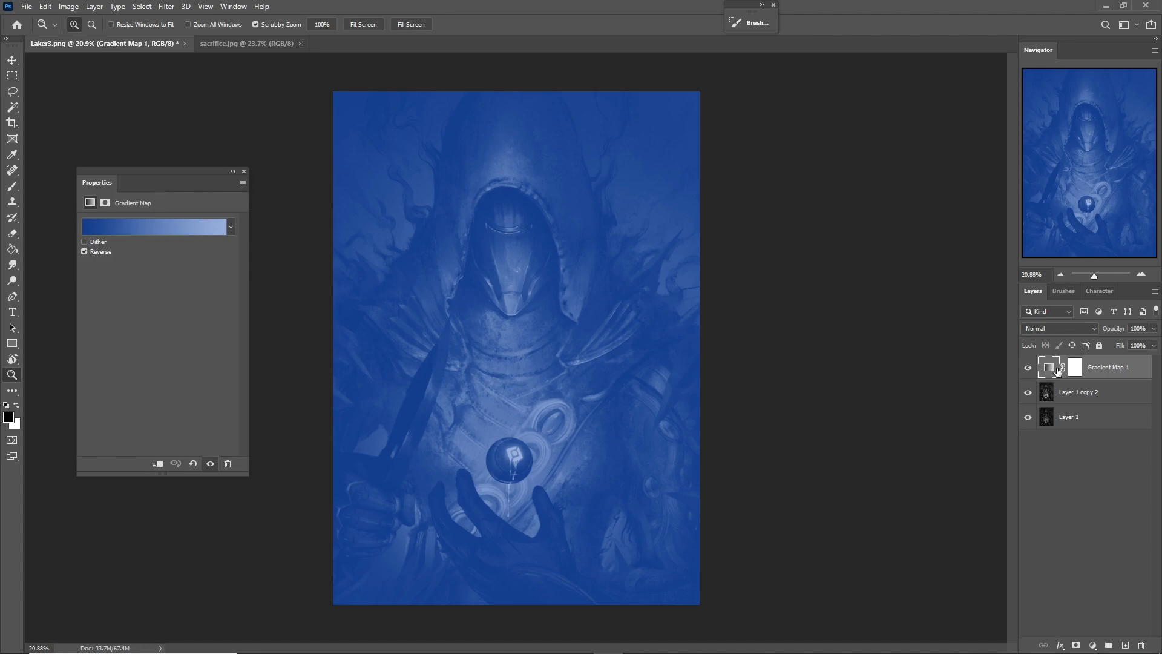
mouse_move(180, 170)
mouse_down()
mouse_move(194, 164)
mouse_move(183, 161)
mouse_up()
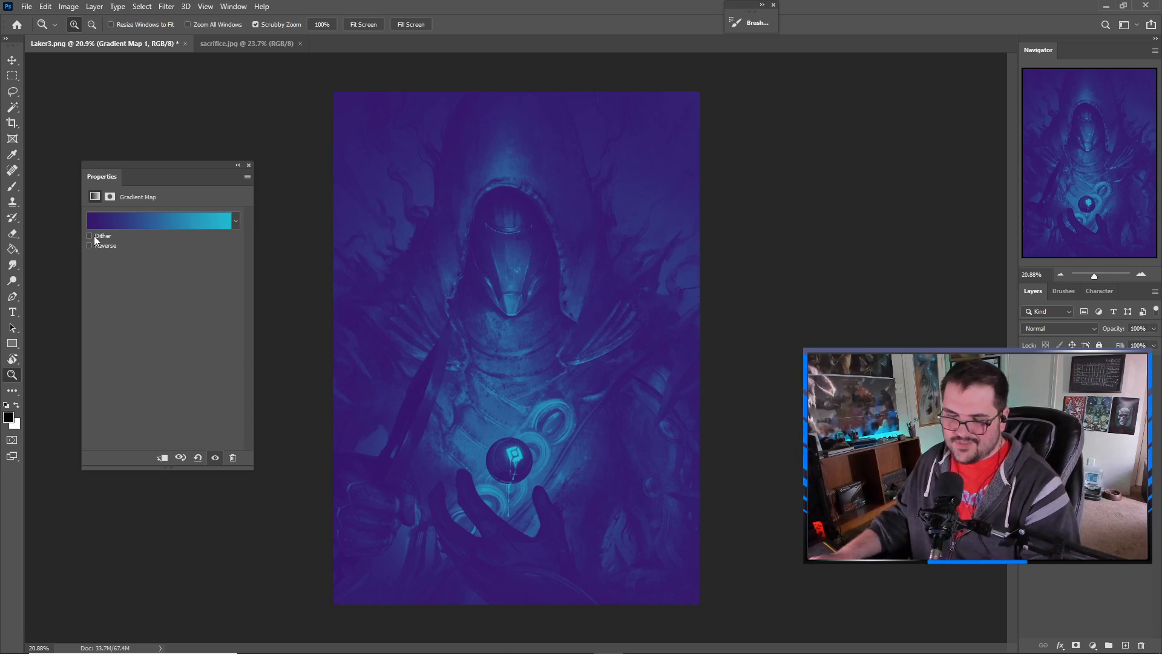
click(90, 245)
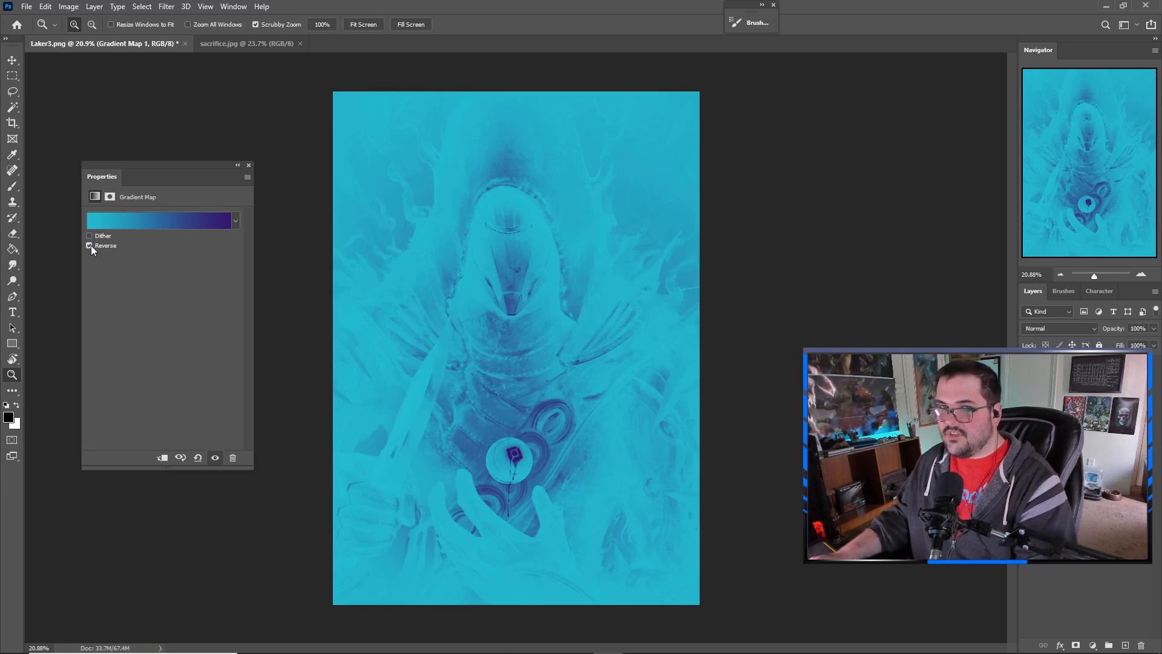
click(90, 245)
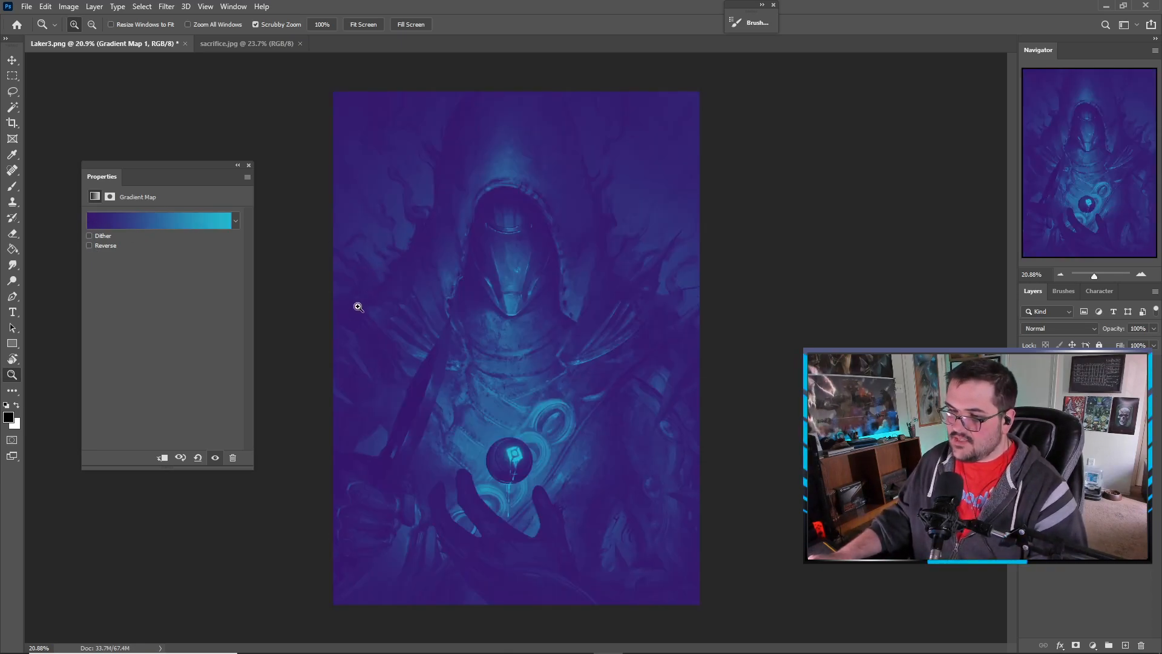
Compare the painting with and without Gradient Map 1, and change its gradient's cyan end stop to the brighter cyan 00fffc.
click(1028, 365)
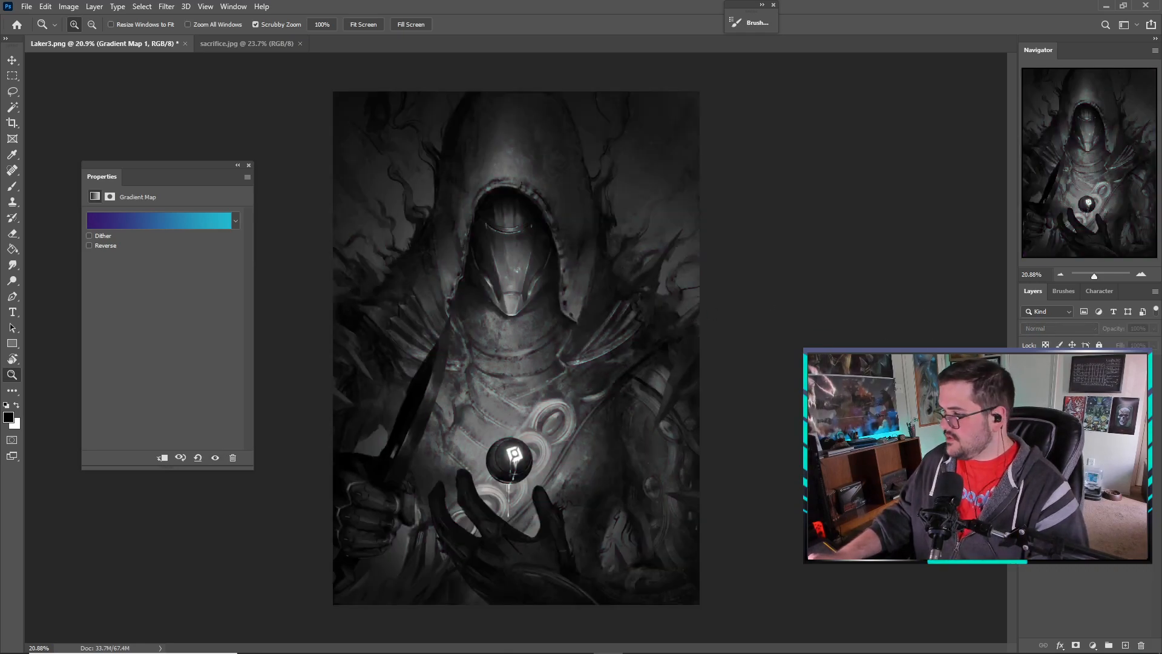
click(1028, 365)
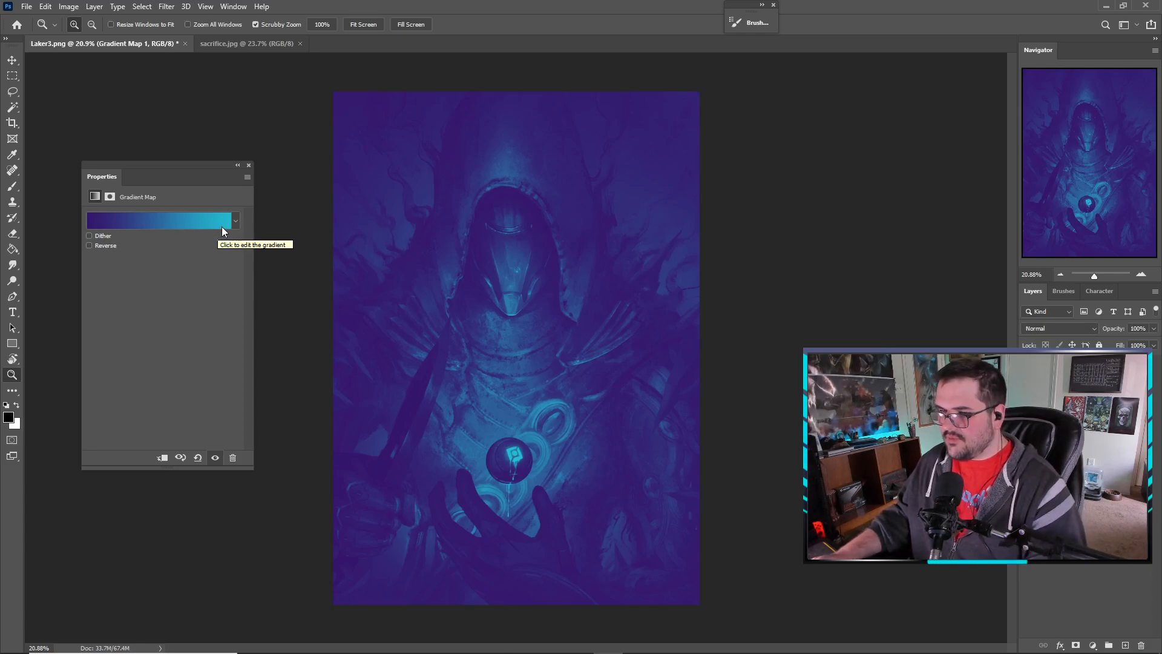
click(228, 223)
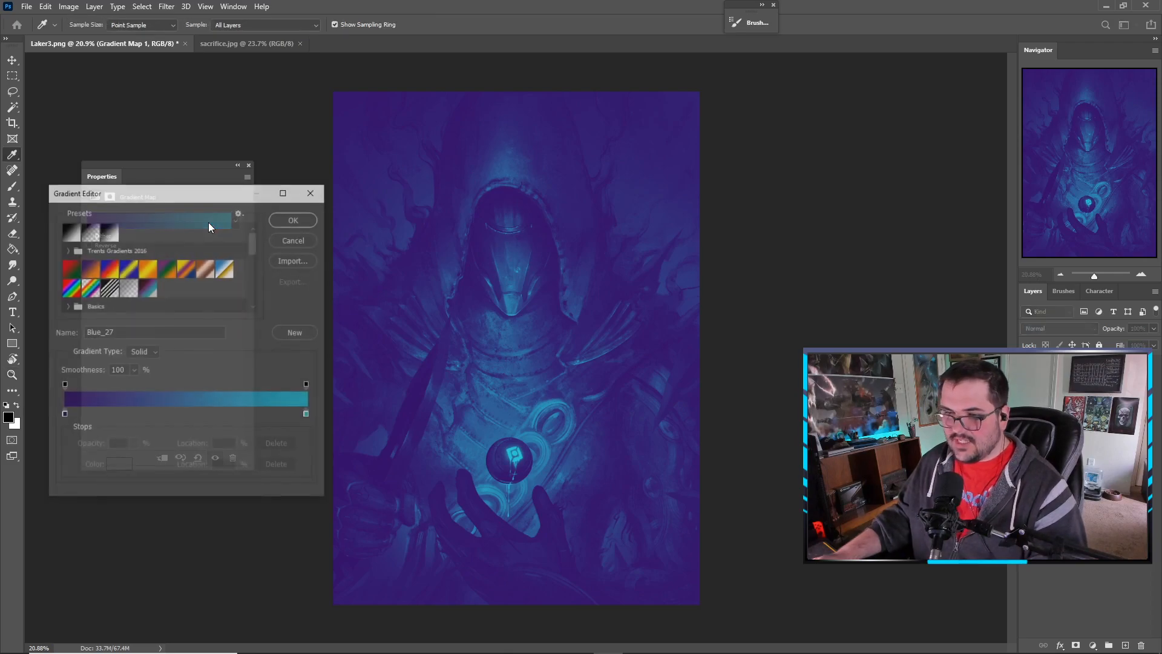
drag(214, 187, 219, 234)
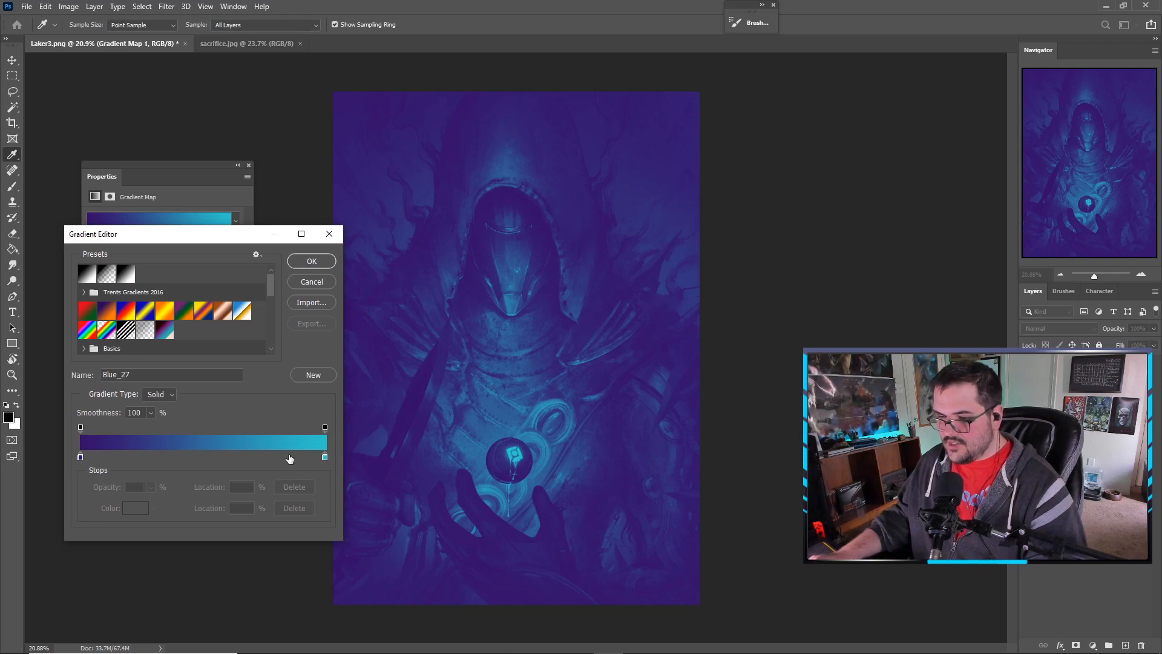
mouse_move(308, 461)
mouse_down()
mouse_move(150, 454)
mouse_move(330, 458)
mouse_up()
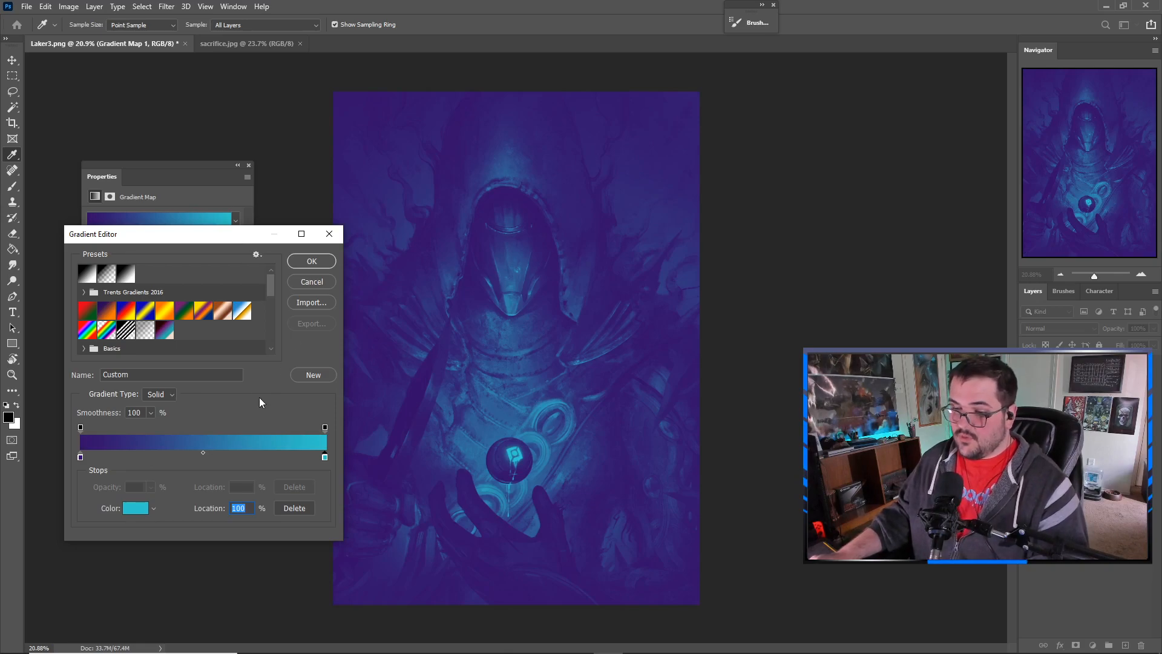
double_click(325, 459)
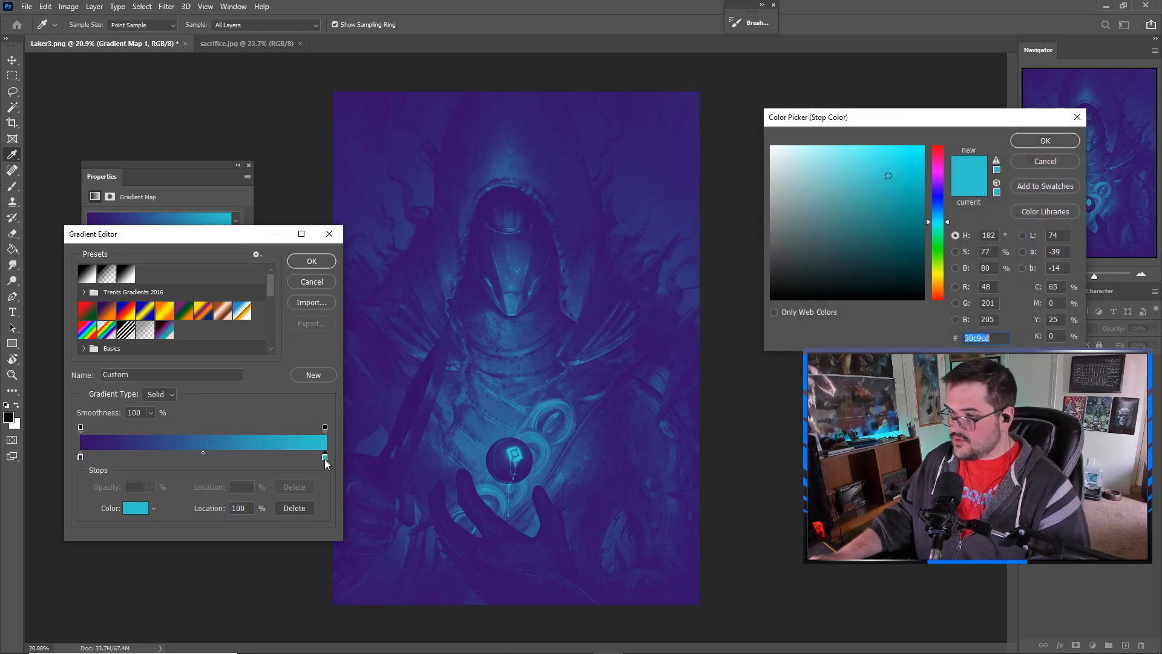
mouse_move(888, 176)
mouse_down()
mouse_move(758, 144)
mouse_move(807, 161)
mouse_move(947, 142)
mouse_up()
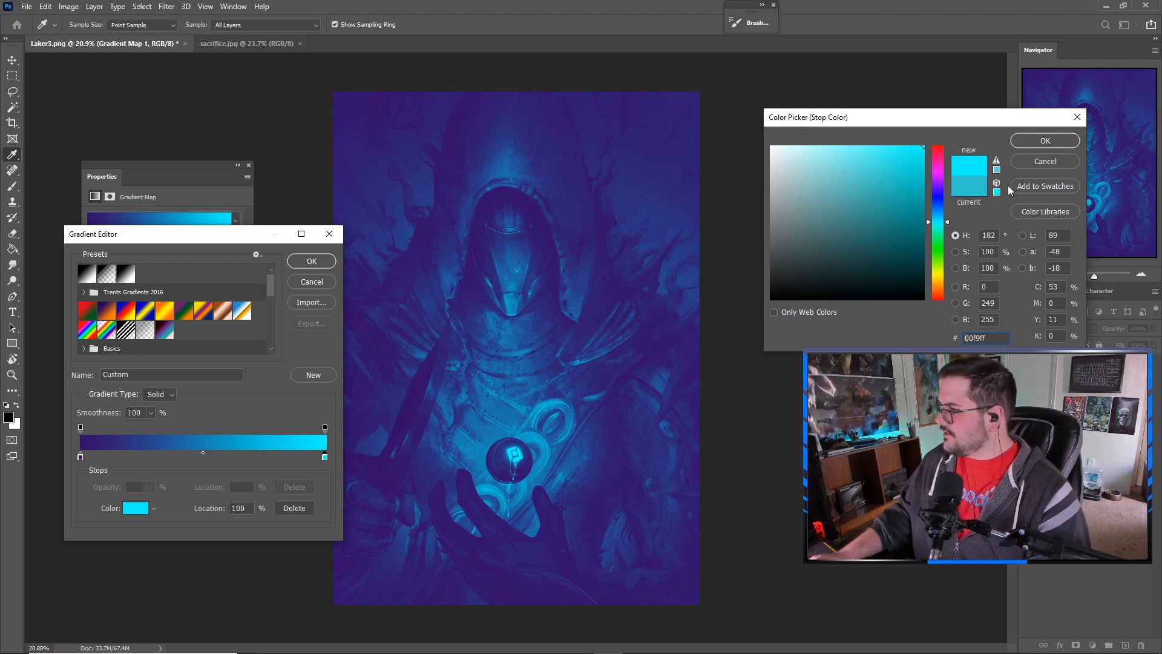
click(942, 223)
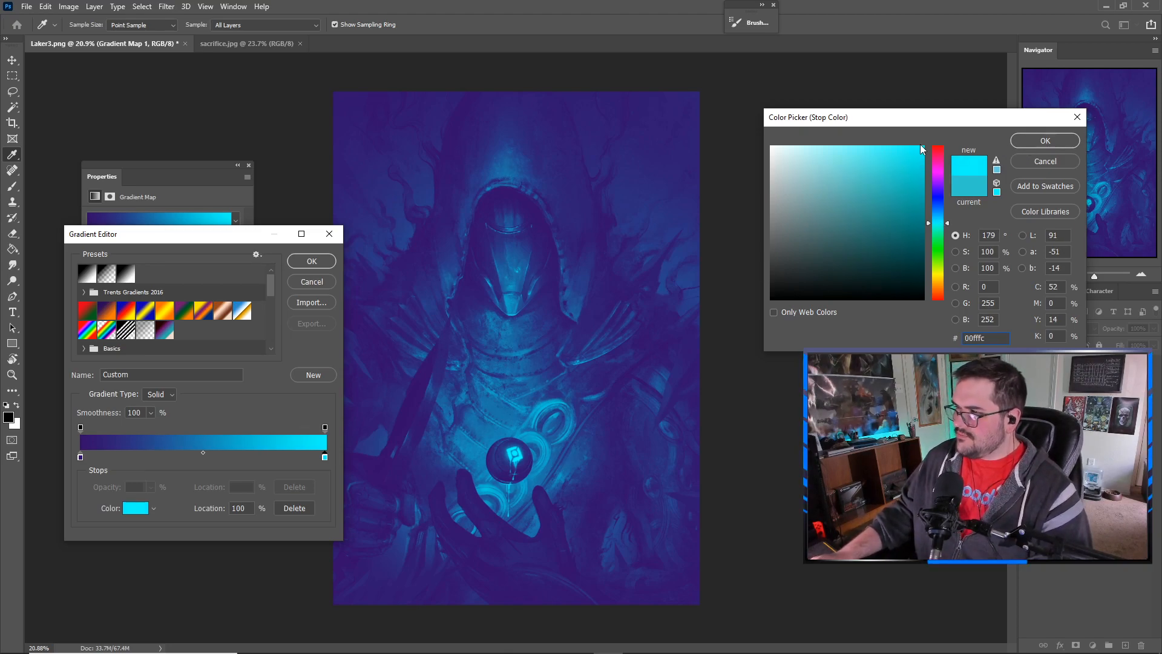
click(1047, 139)
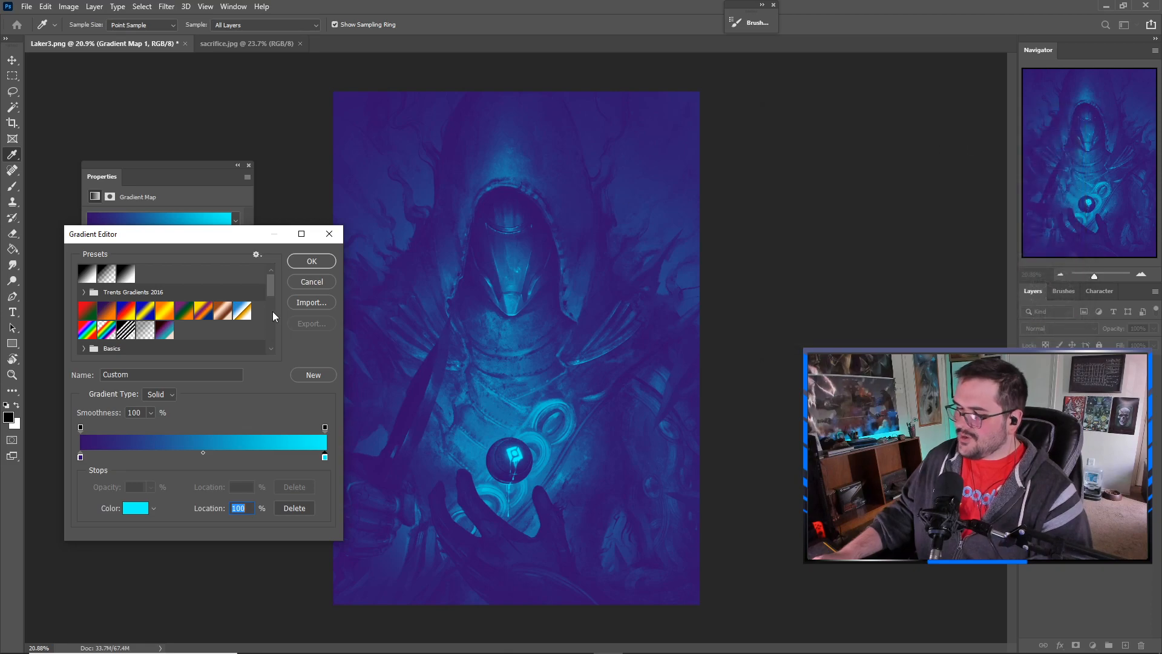
Darken the purple start stop of Gradient Map 1's gradient to 14012e.
double_click(80, 457)
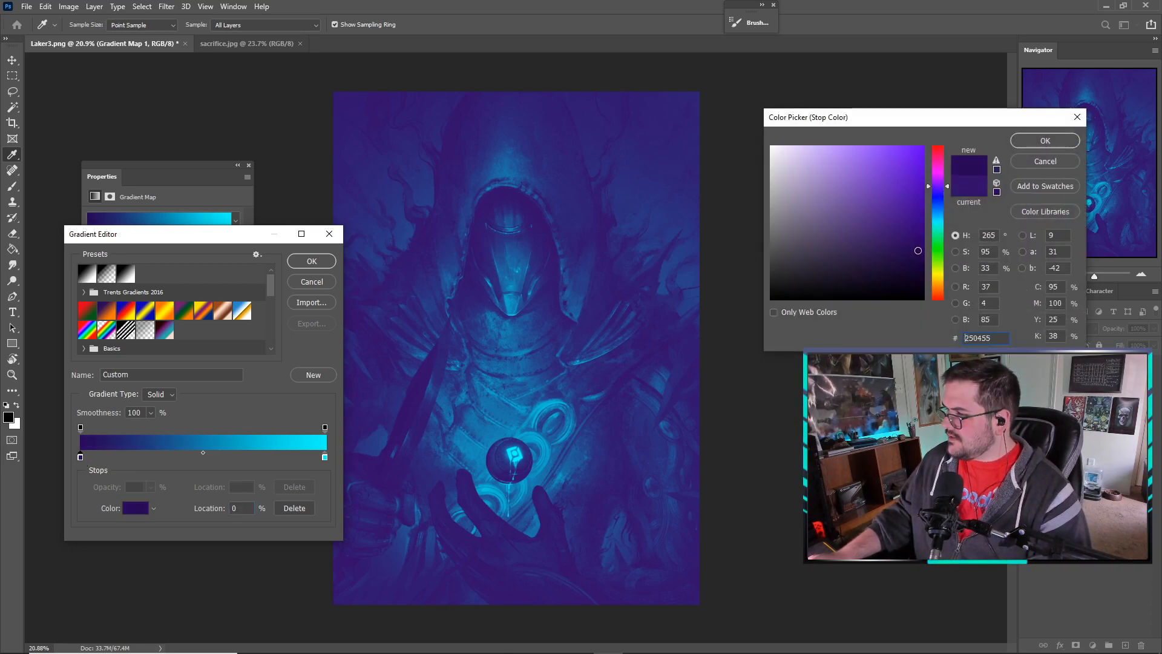
click(918, 274)
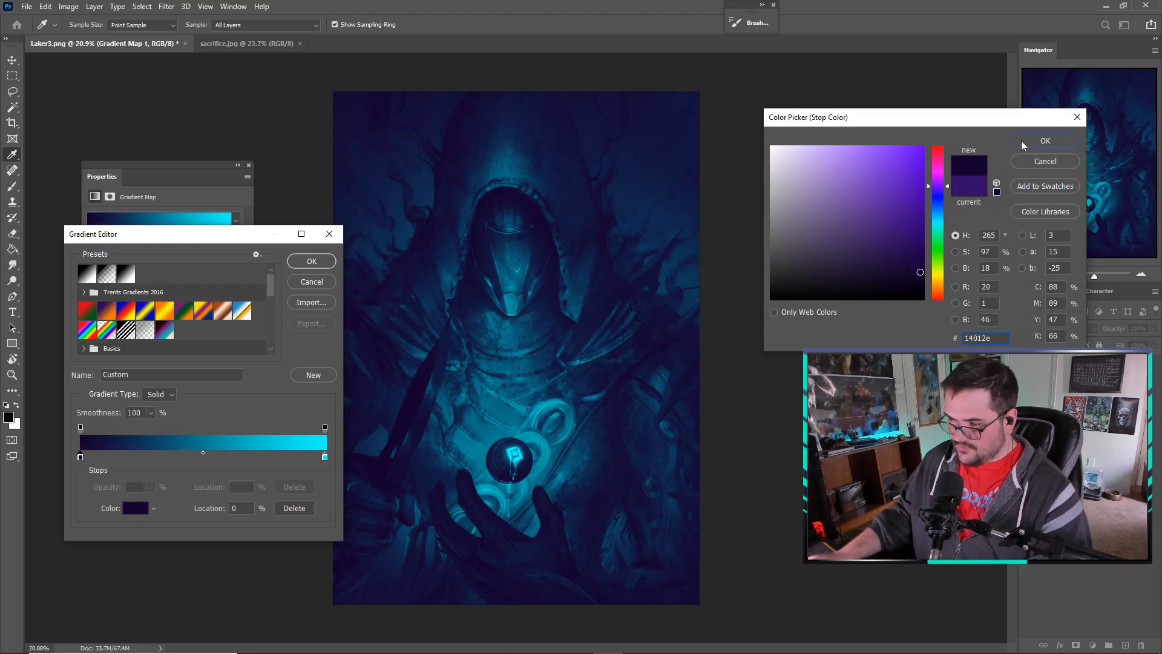
click(1046, 141)
Add a middle colour stop at 49% to the gradient, colour it periwinkle blue 5f64d2, and apply the edited gradient.
click(201, 457)
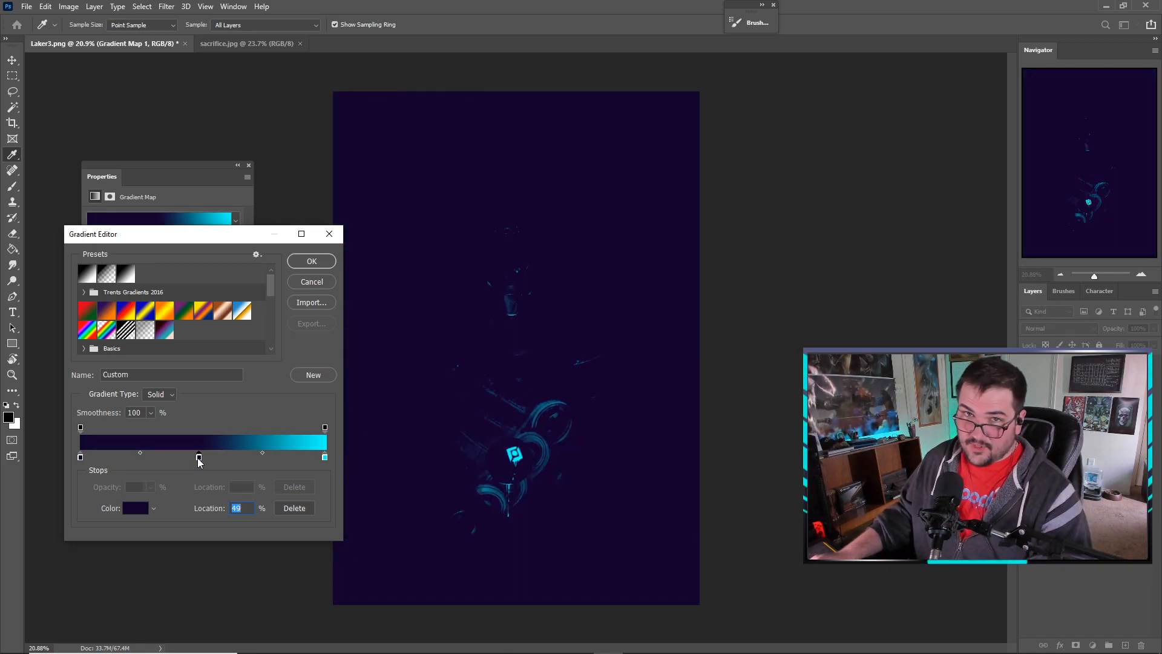
double_click(198, 458)
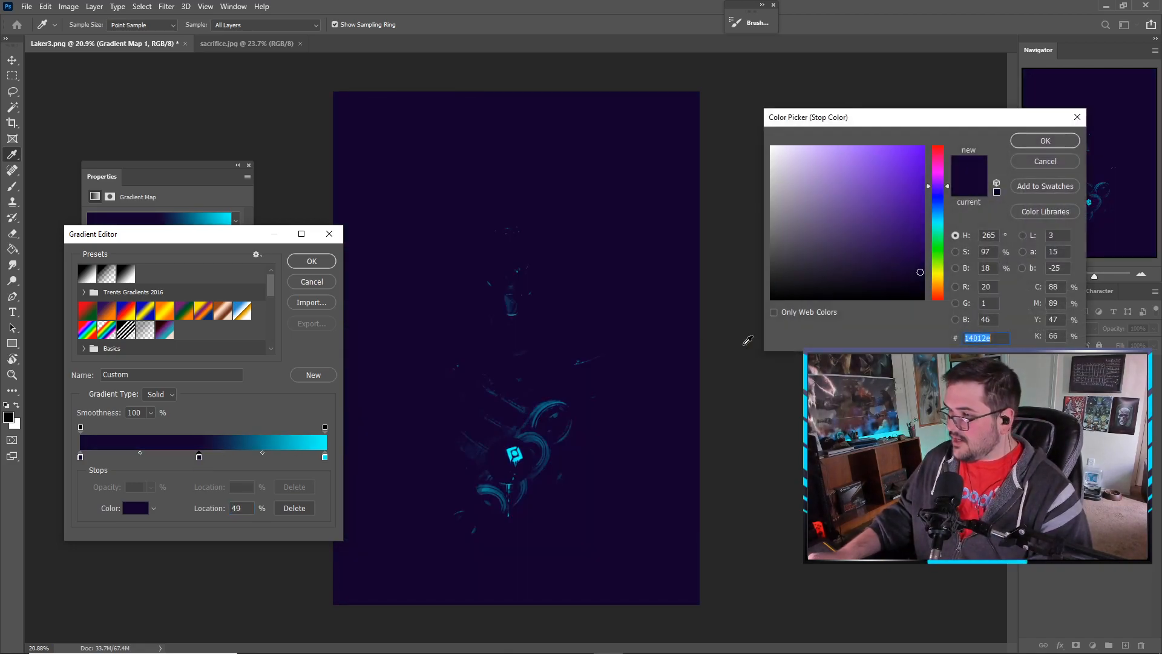
click(864, 177)
click(853, 176)
click(1045, 140)
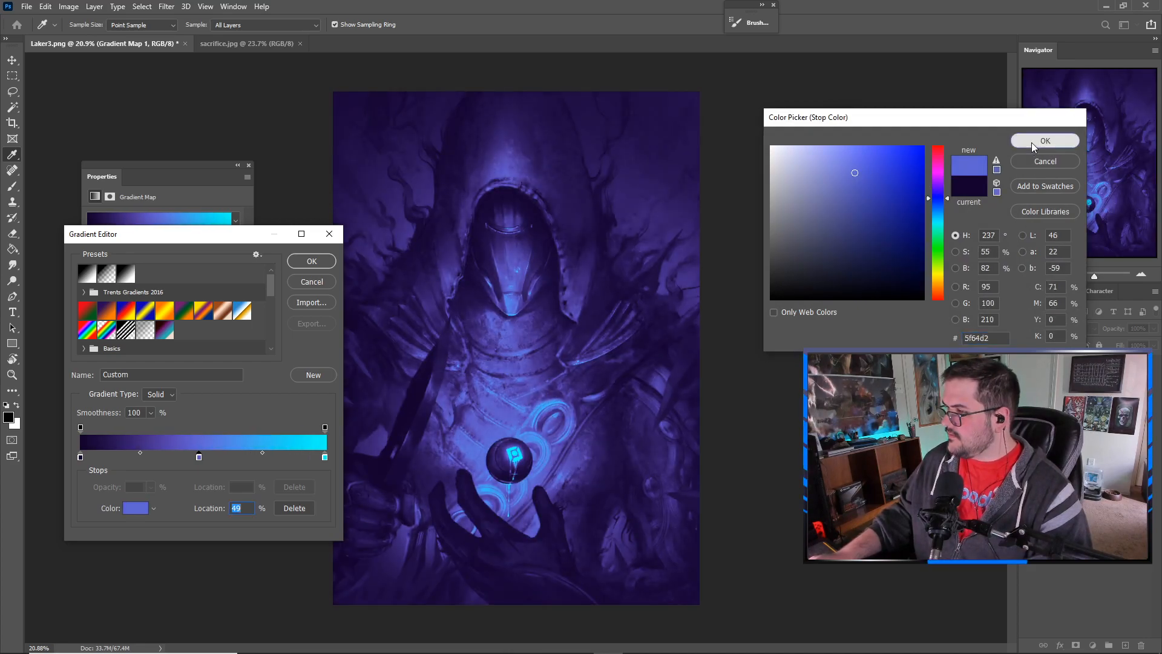
click(298, 261)
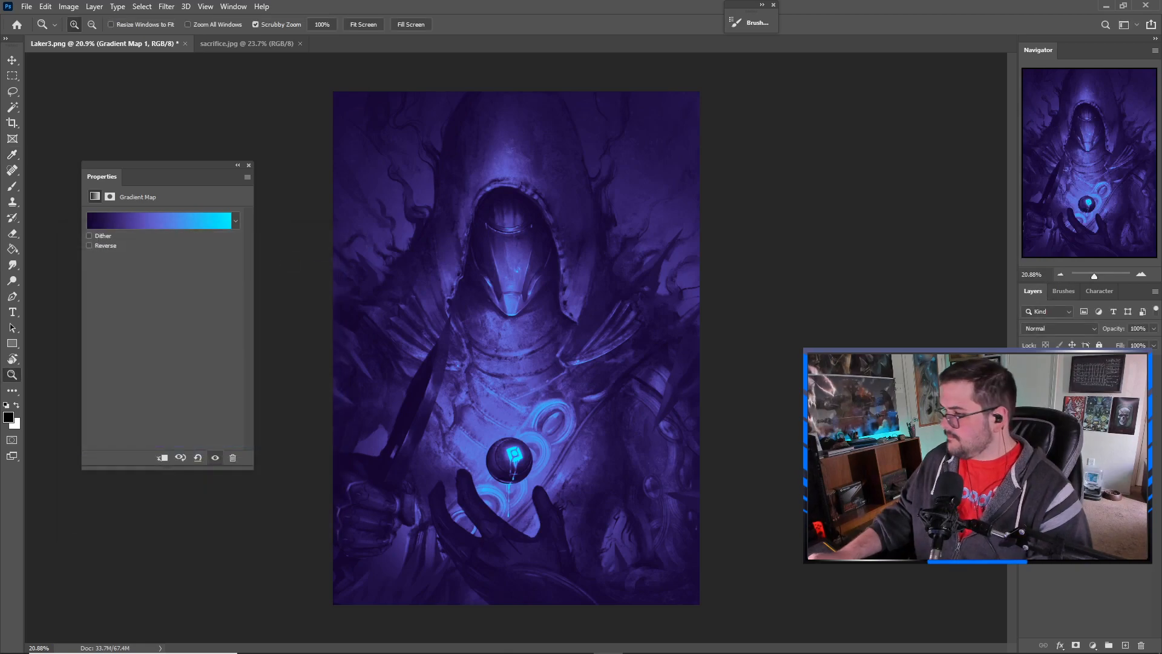
Toggle Gradient Map 1's visibility to compare, and lower the layer's opacity to 42%.
key(z)
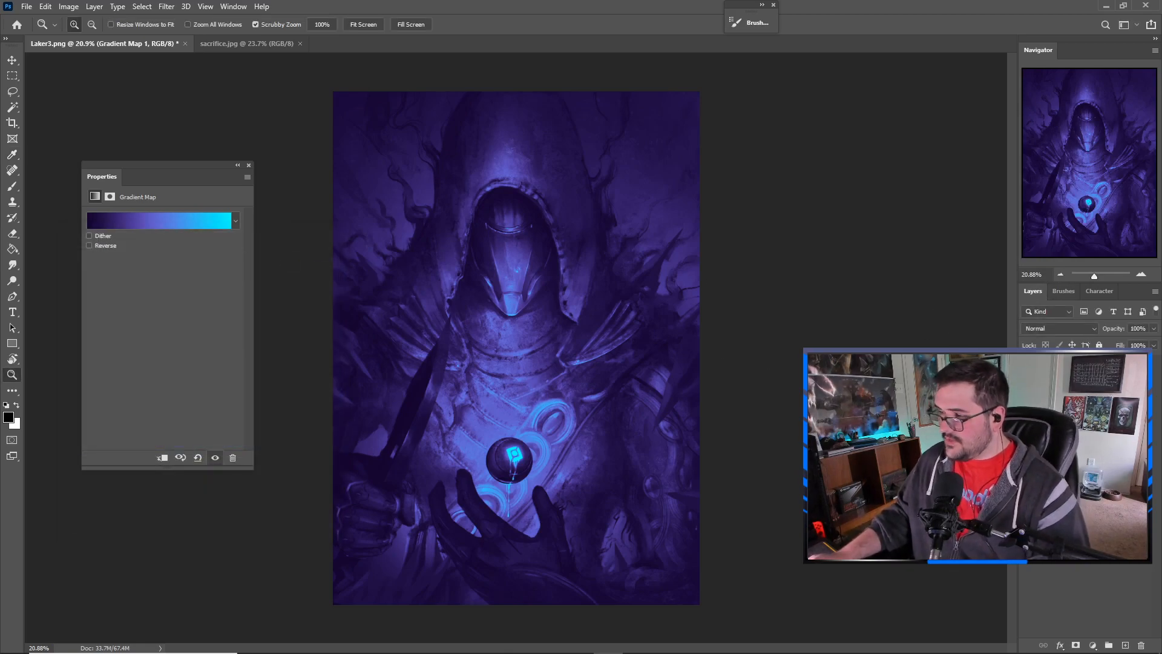
click(1027, 364)
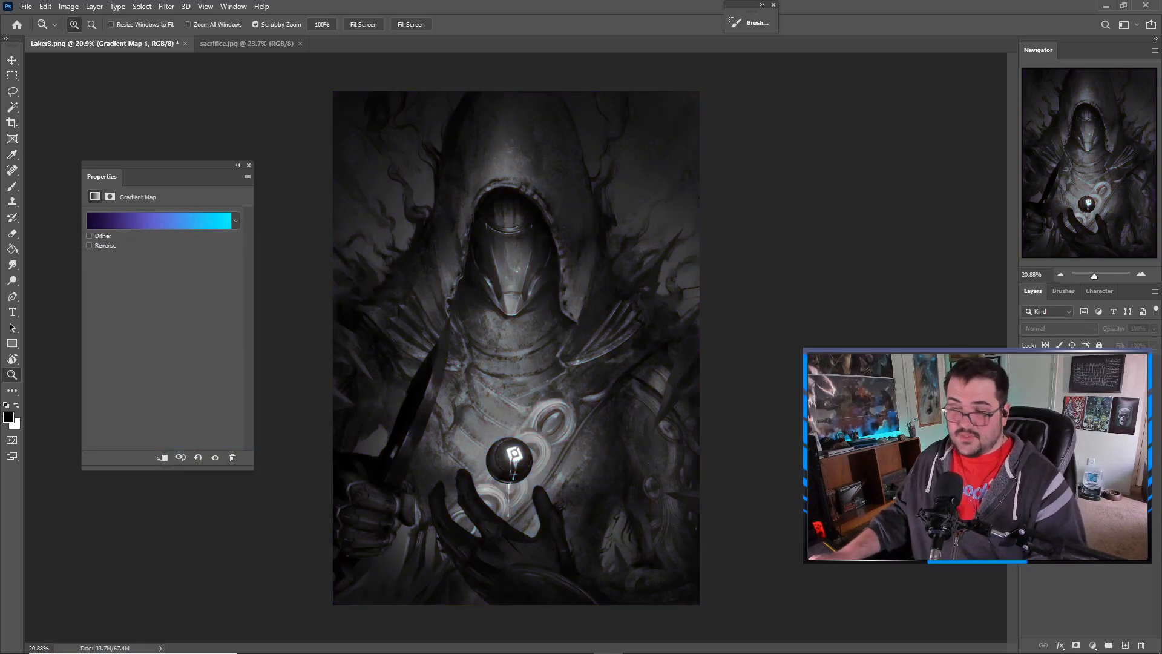
click(1028, 364)
mouse_move(1119, 330)
mouse_down()
mouse_move(1003, 334)
mouse_move(1110, 332)
mouse_move(1100, 332)
mouse_up()
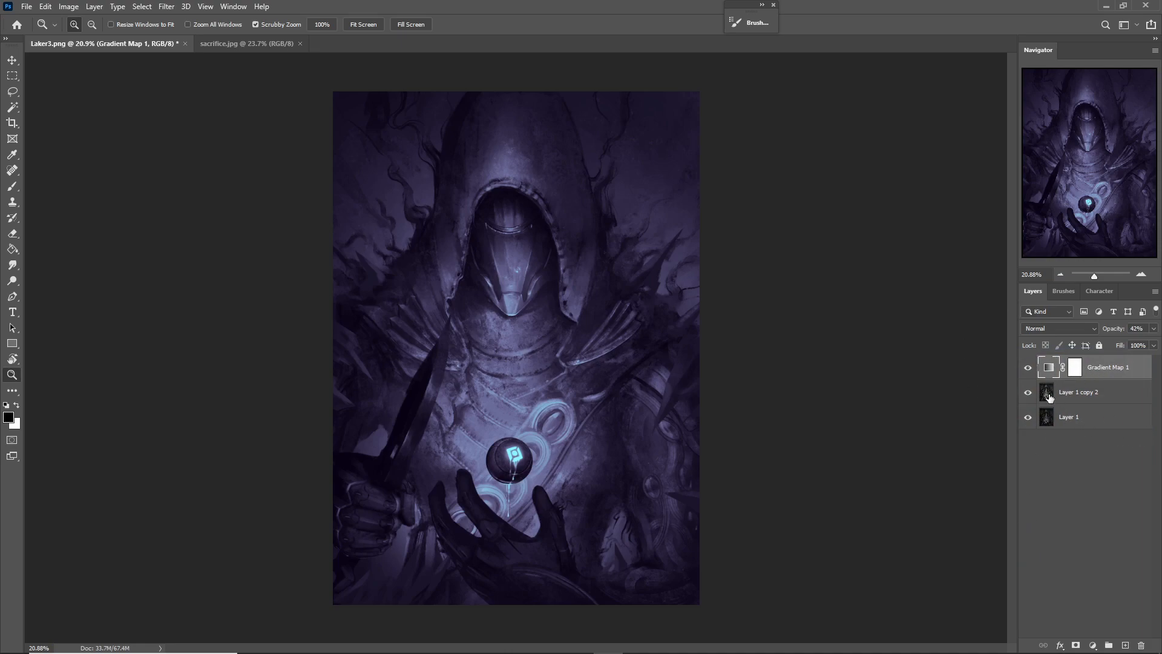
Add a second Gradient Map adjustment layer above Gradient Map 1 with a reversed gradient running from dark brown to orange.
click(1093, 645)
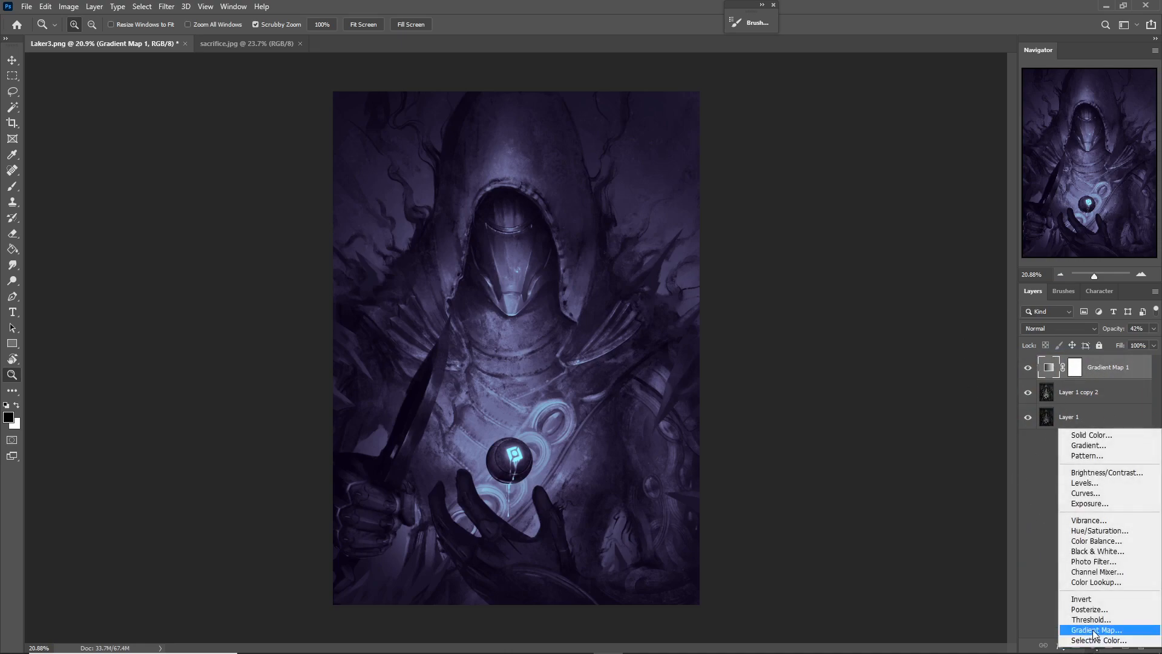
click(1087, 618)
click(235, 220)
click(157, 330)
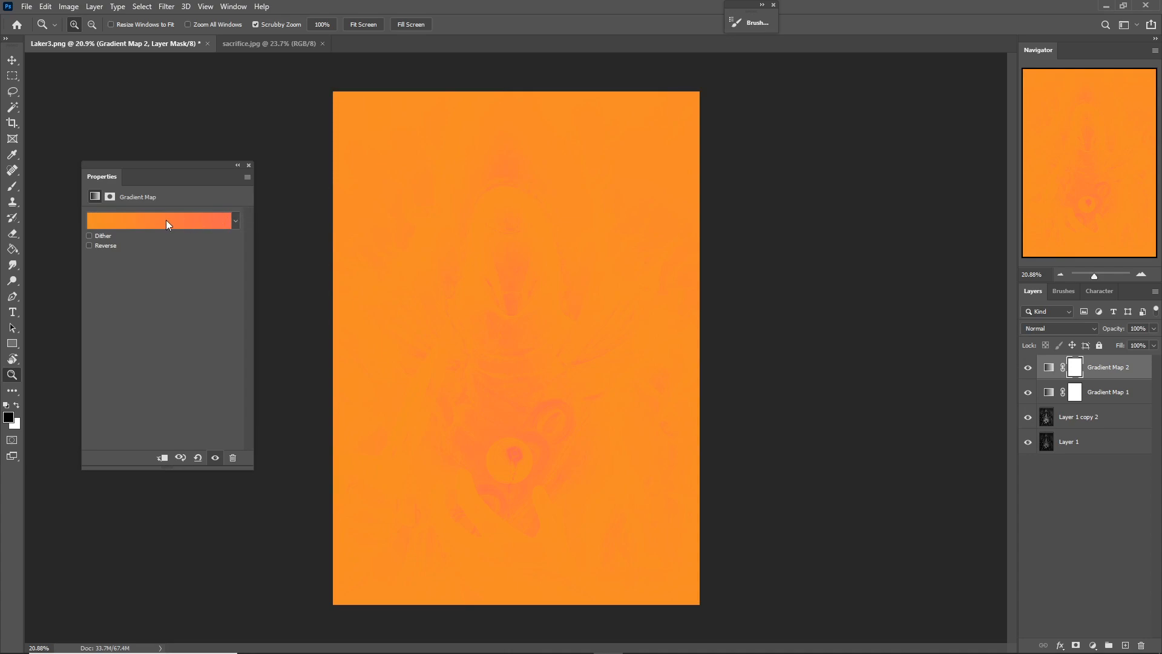
click(165, 220)
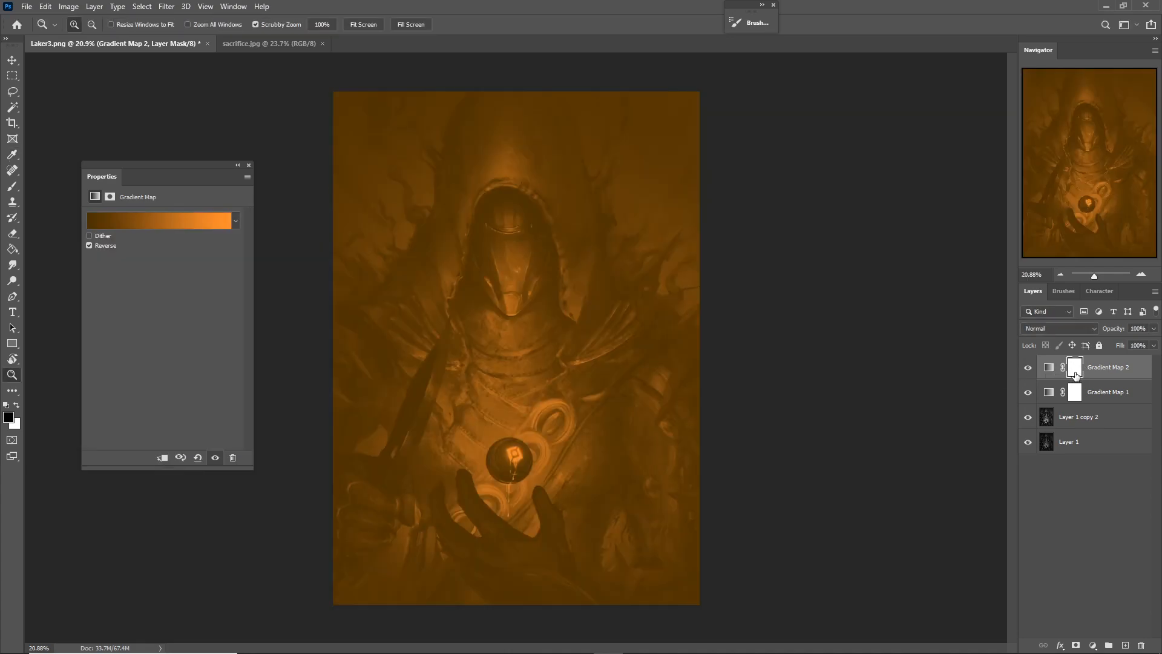
Fill Gradient Map 2's layer mask with black using the Paint Bucket to hide the orange effect.
click(248, 165)
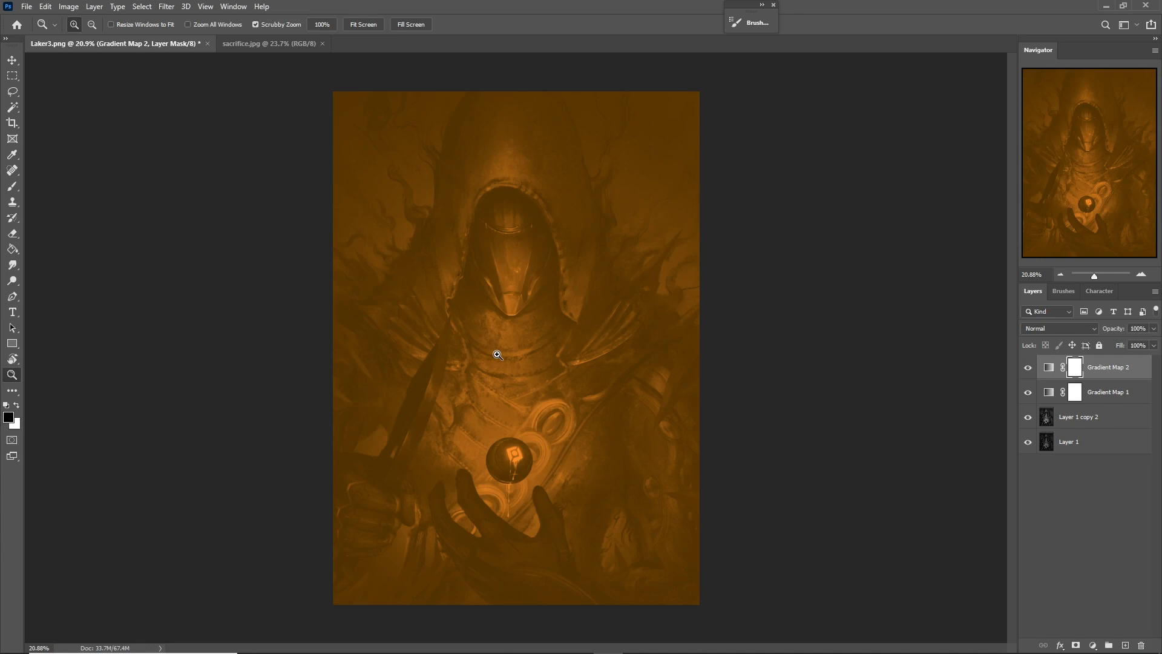
key(g)
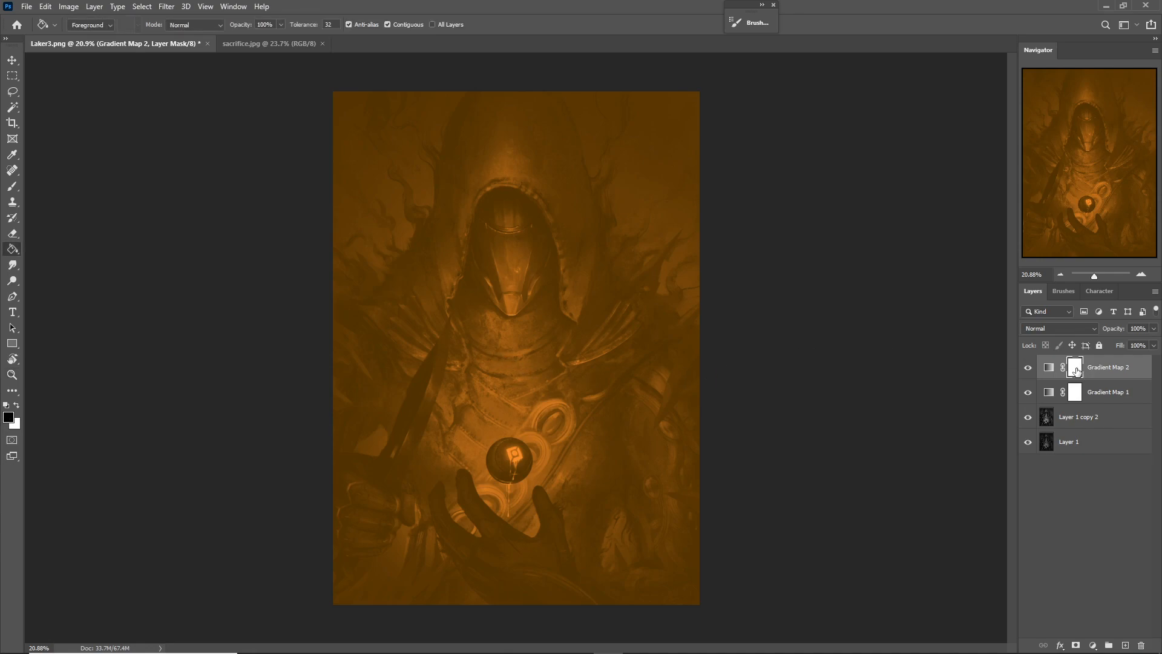
click(558, 330)
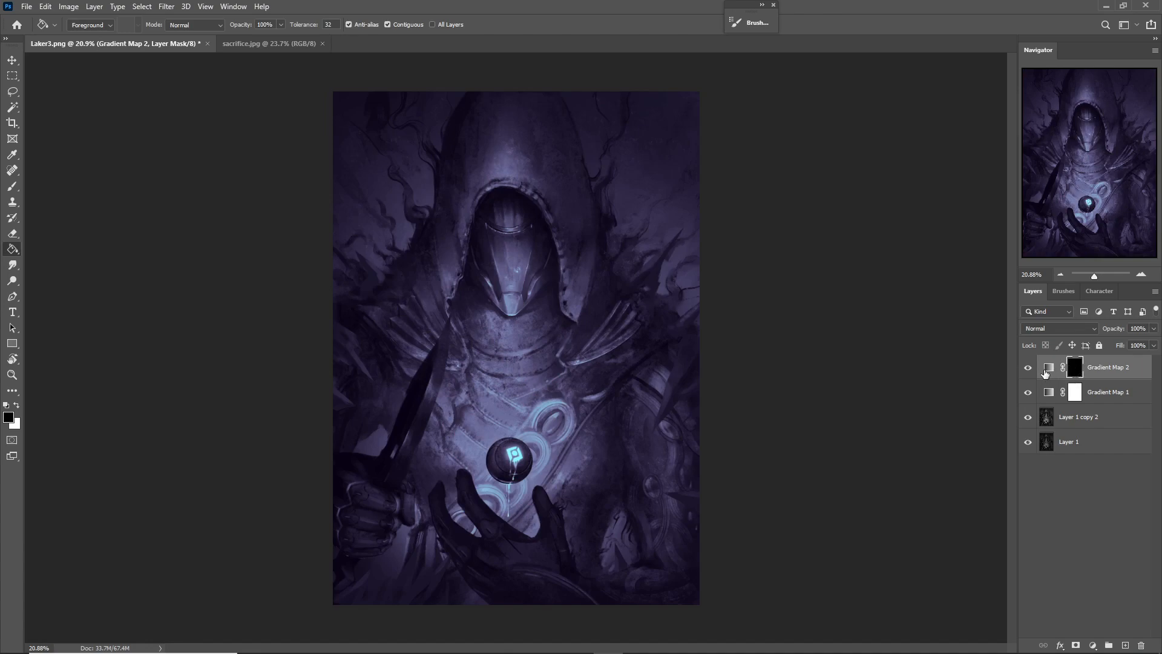
Paint white with a soft 1200 px brush on Gradient Map 2's mask over the background on both sides of the hood.
key(x)
key(b)
mouse_move(678, 175)
mouse_down()
mouse_move(624, 192)
mouse_move(587, 297)
mouse_move(606, 295)
mouse_move(671, 225)
mouse_move(625, 236)
mouse_move(598, 225)
mouse_move(595, 141)
mouse_move(523, 243)
mouse_up()
key(ctrl+z)
key(bracketright)
key(bracketright)
key(bracketright)
key(bracketright)
key(bracketright)
key(bracketright)
key(bracketright)
key(bracketright)
key(bracketright)
key(bracketright)
drag(677, 266, 657, 188)
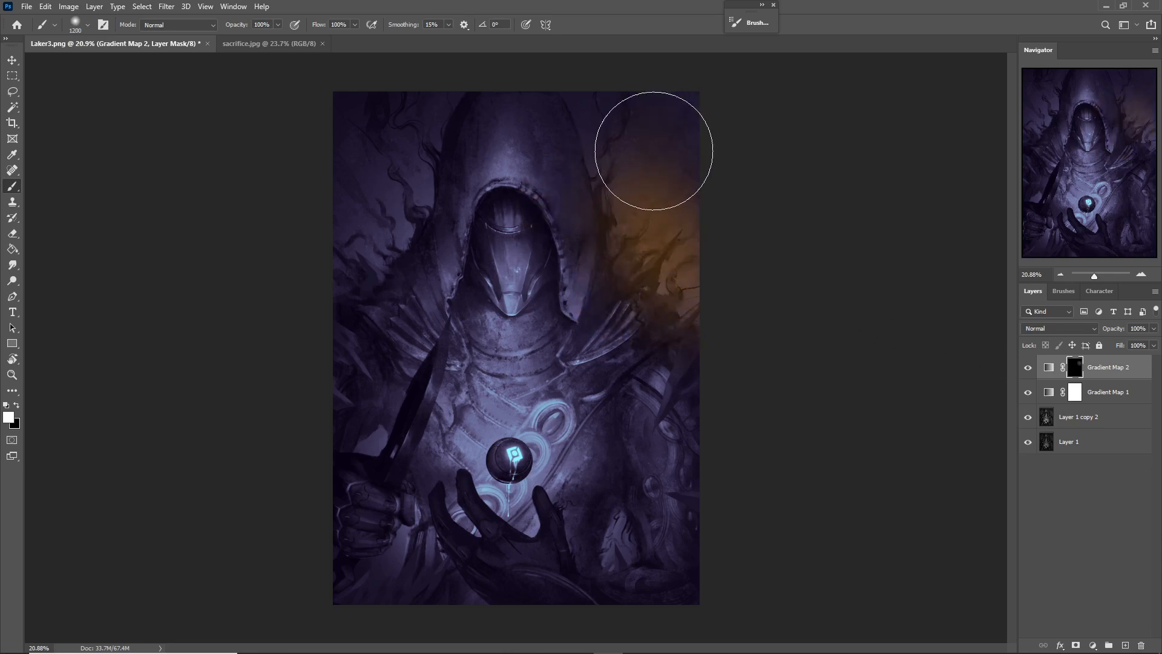
mouse_move(404, 212)
mouse_down()
mouse_move(363, 309)
mouse_move(331, 276)
mouse_up()
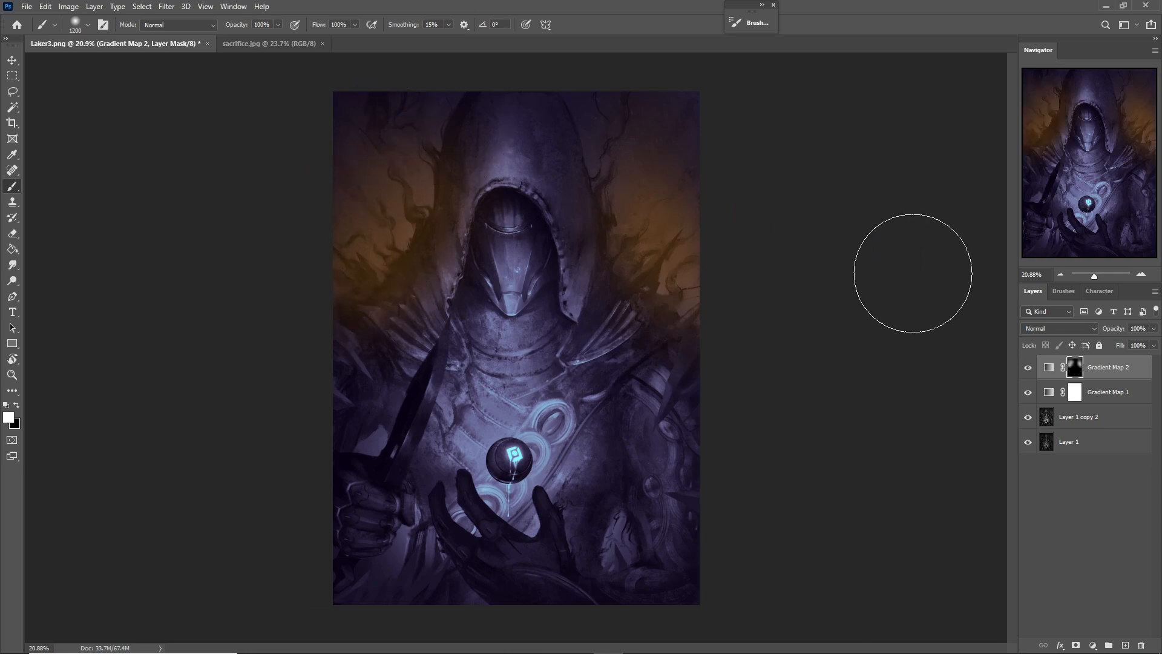
Set Gradient Map 2's blend mode to Overlay and paint more white on its mask over the upper background.
click(1057, 332)
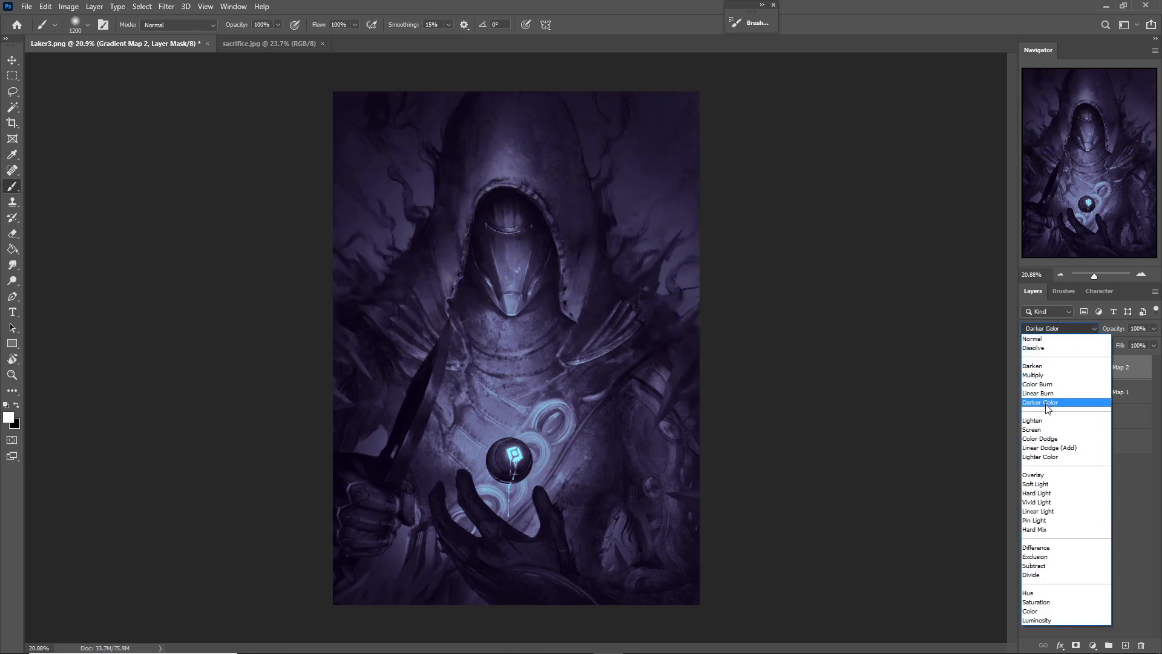
click(1040, 476)
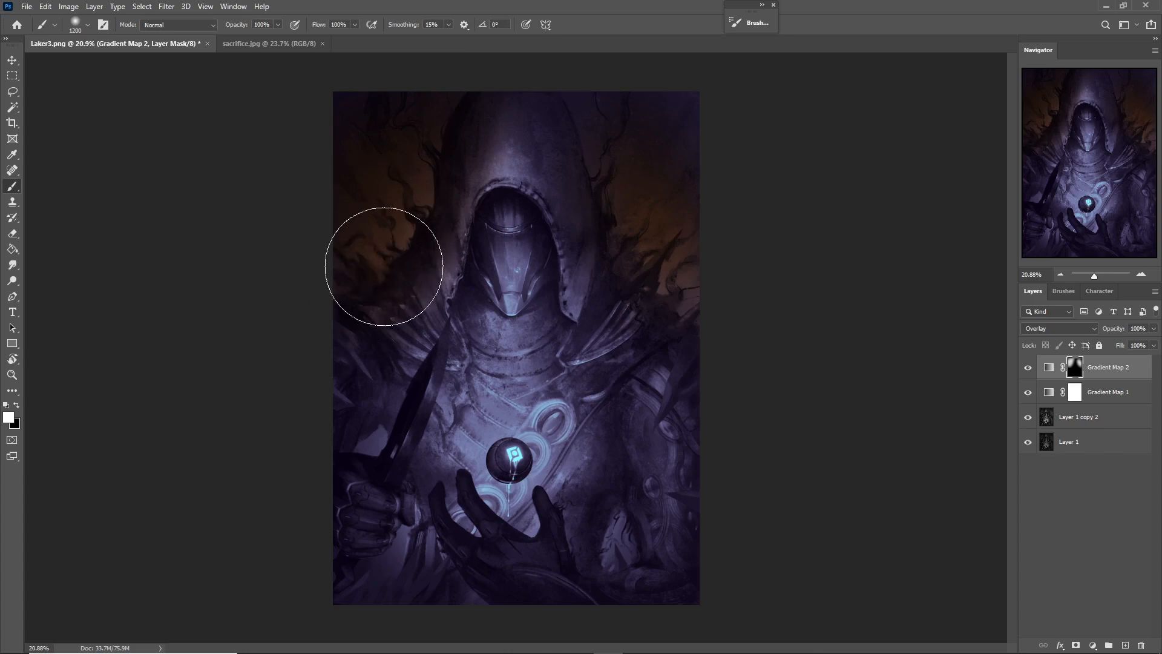
mouse_move(637, 203)
mouse_down()
mouse_move(581, 109)
mouse_move(668, 118)
mouse_move(632, 170)
mouse_move(595, 139)
mouse_move(606, 121)
mouse_move(615, 182)
mouse_move(542, 99)
mouse_up()
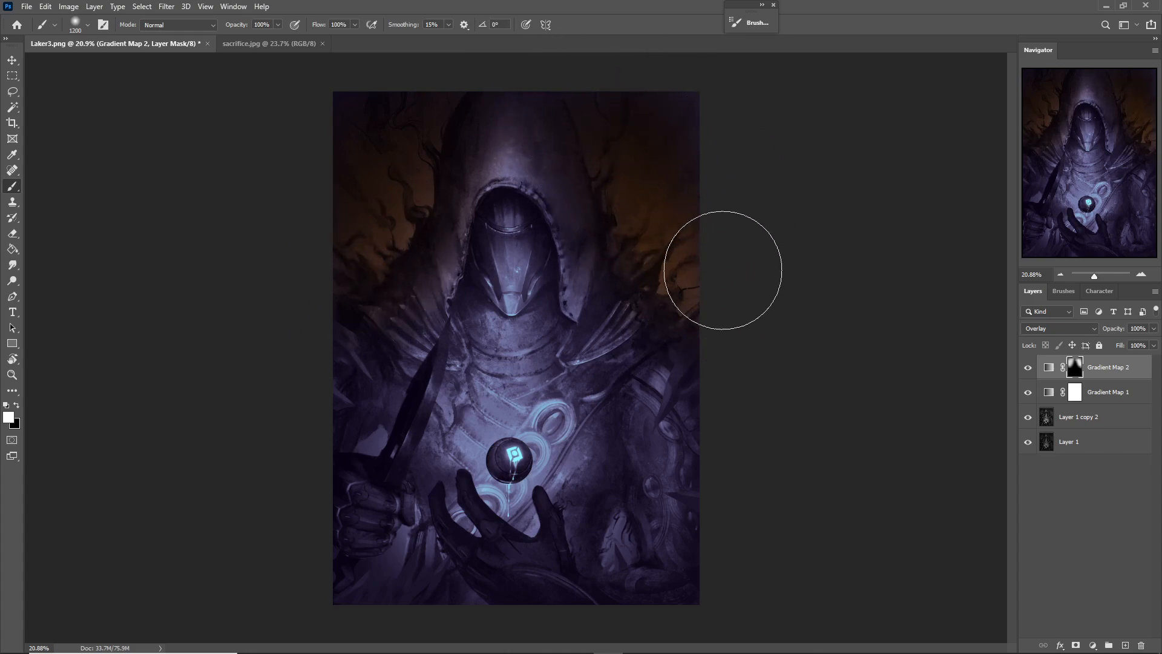
Paint white on Gradient Map 2's mask near the lower corners of the figure, reducing the brush to 700 px for the right-hand gap.
drag(399, 543, 420, 506)
drag(632, 537, 623, 526)
key(bracketleft)
key(bracketleft)
key(bracketleft)
key(bracketleft)
key(bracketleft)
click(615, 539)
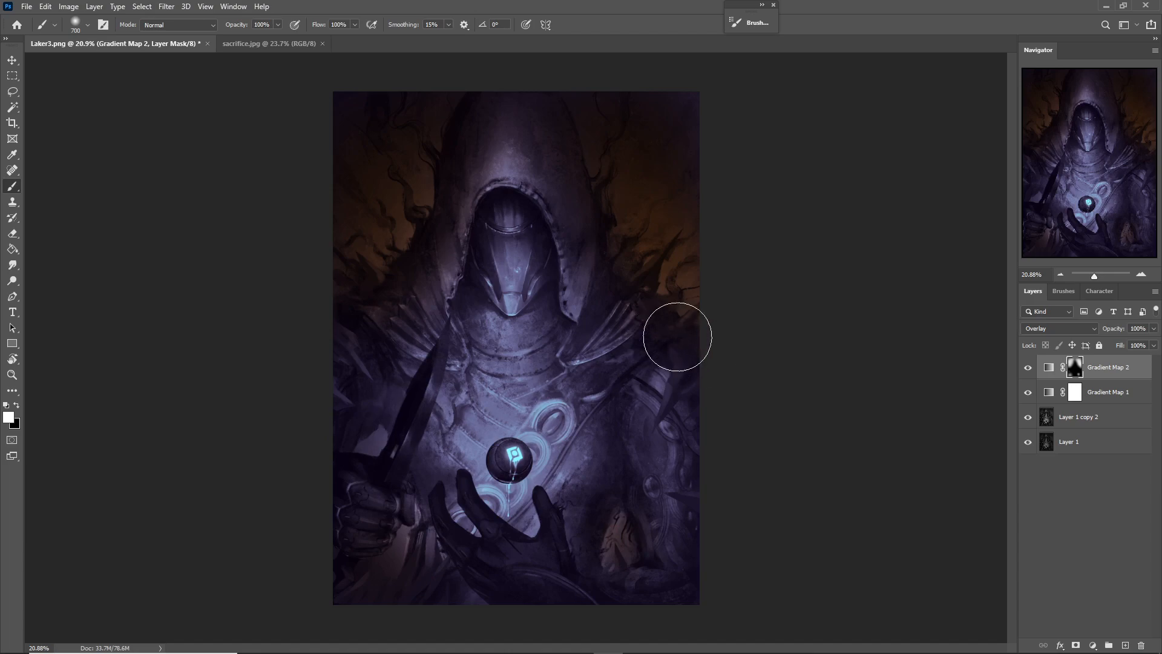
Open Gradient Map 2's gradient for editing and recolour its orange stop to a light pink.
click(1049, 366)
double_click(1049, 367)
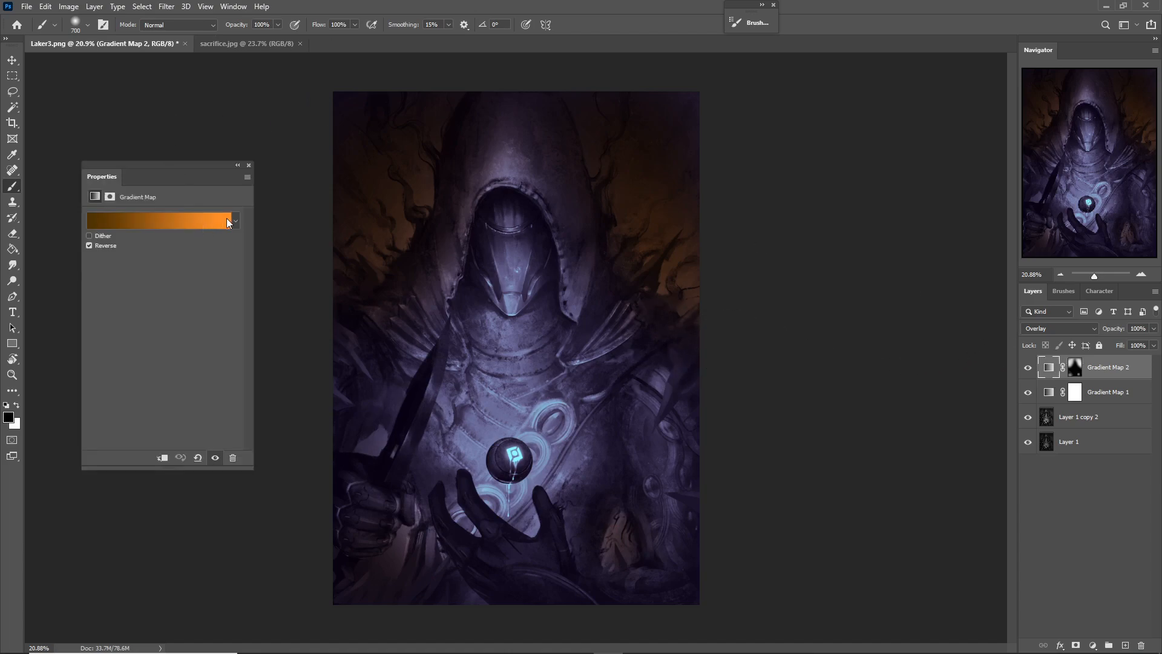
click(225, 223)
click(81, 458)
double_click(81, 459)
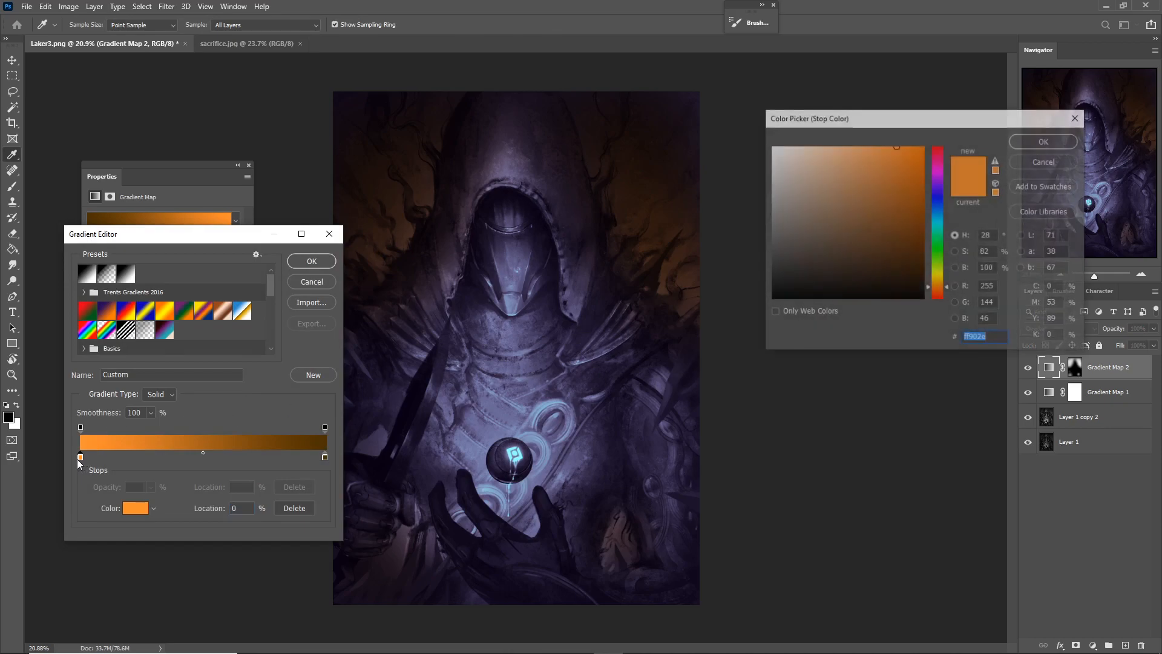
drag(878, 159, 820, 145)
drag(938, 287, 945, 310)
drag(865, 160, 806, 138)
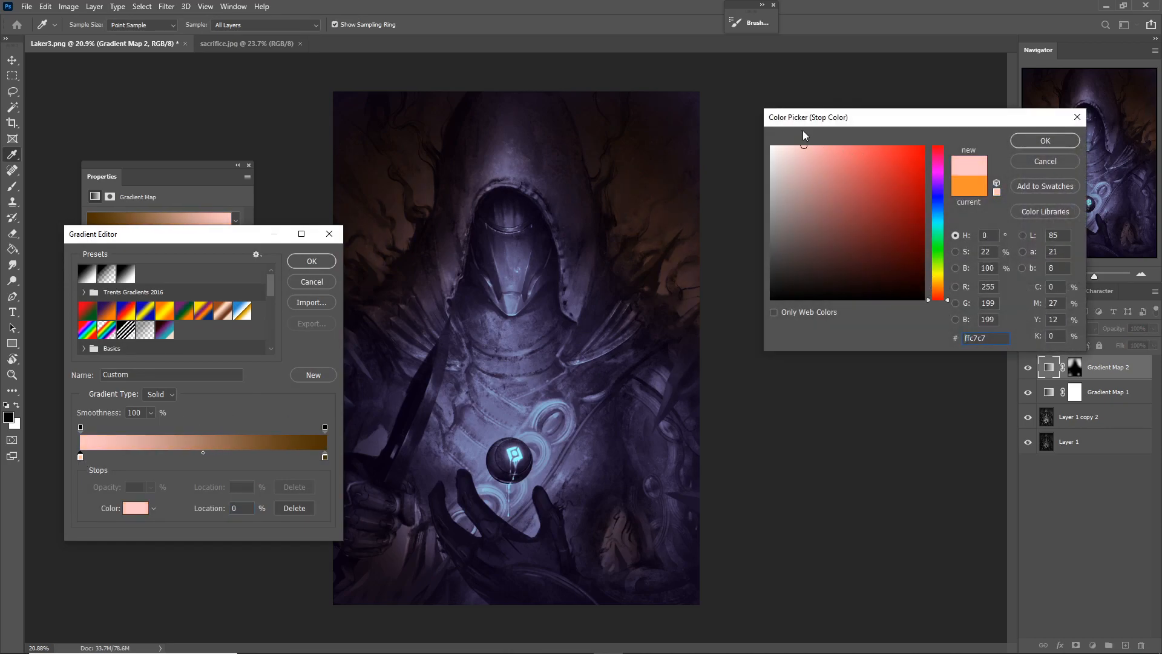
click(938, 167)
click(1045, 141)
Recolour the dark brown end stop of Gradient Map 2's gradient to dark red 6a1c14.
double_click(325, 457)
drag(942, 292, 937, 298)
drag(919, 251, 896, 234)
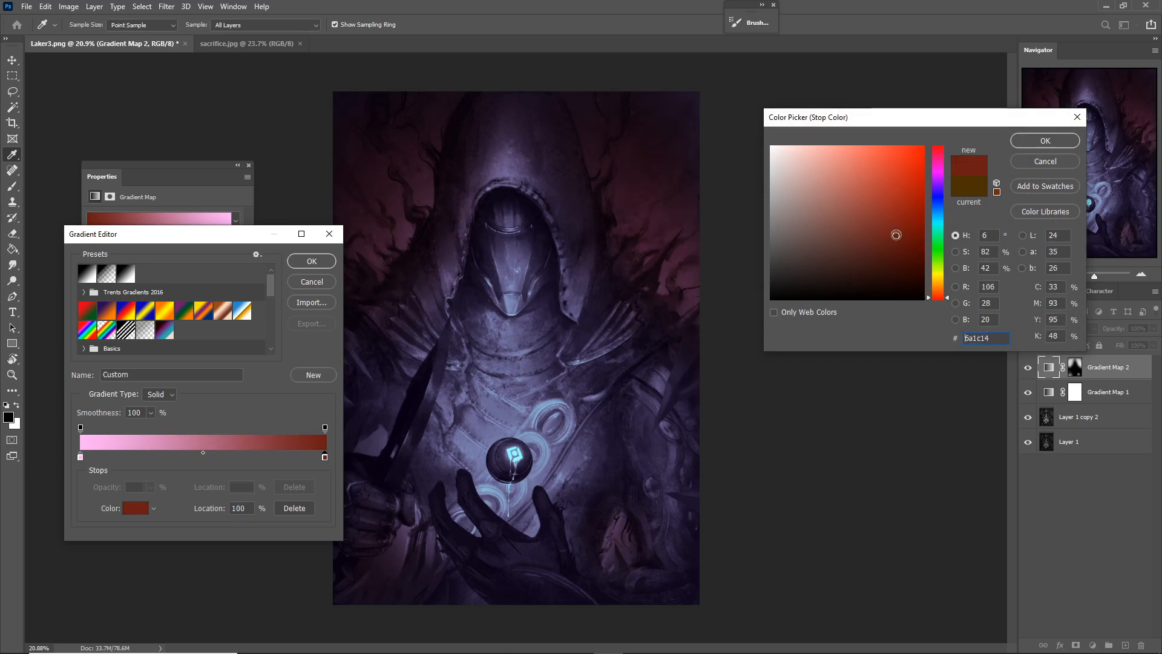
click(1040, 139)
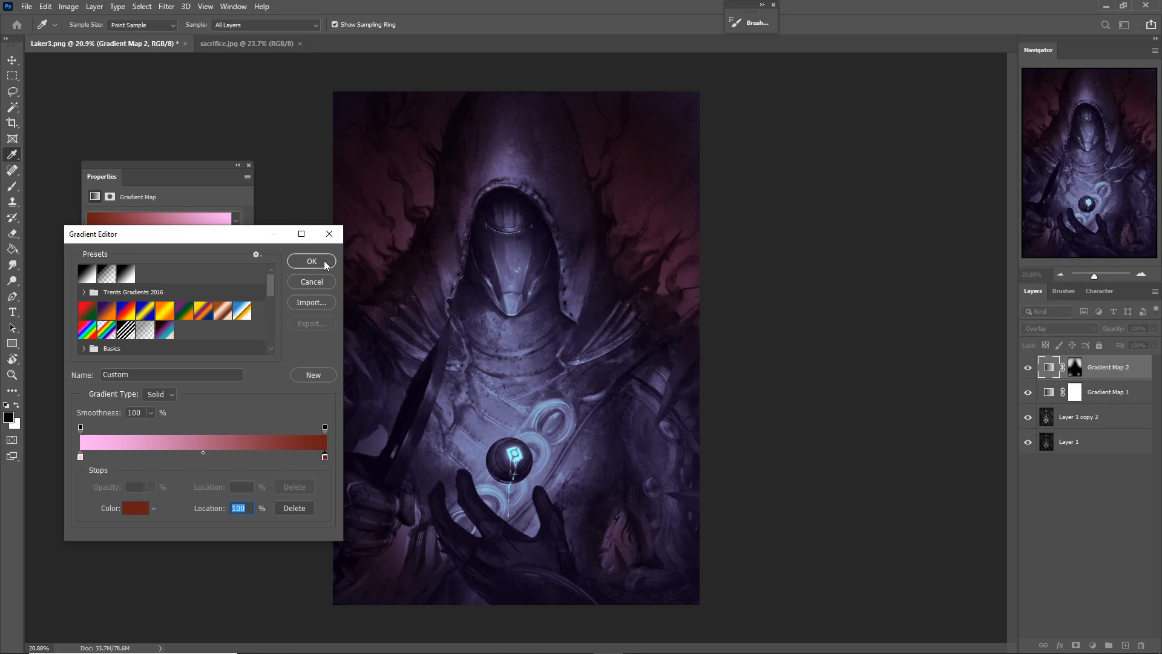
Apply the edited gradient to Gradient Map 2 and close the adjustment's properties.
click(312, 261)
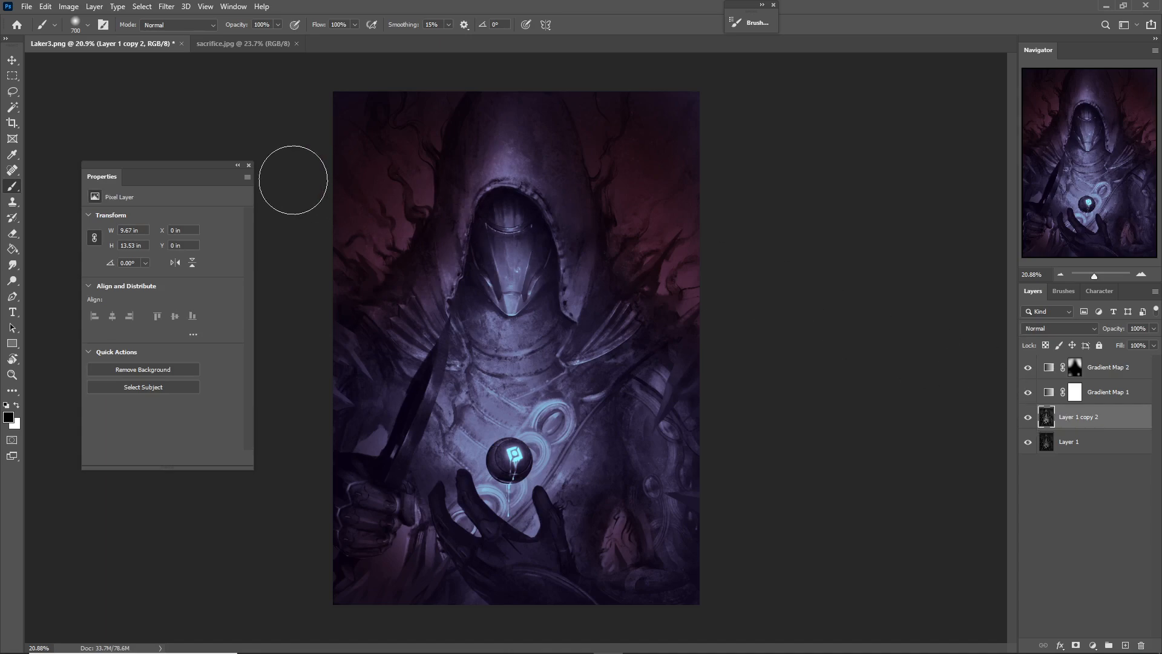
click(248, 164)
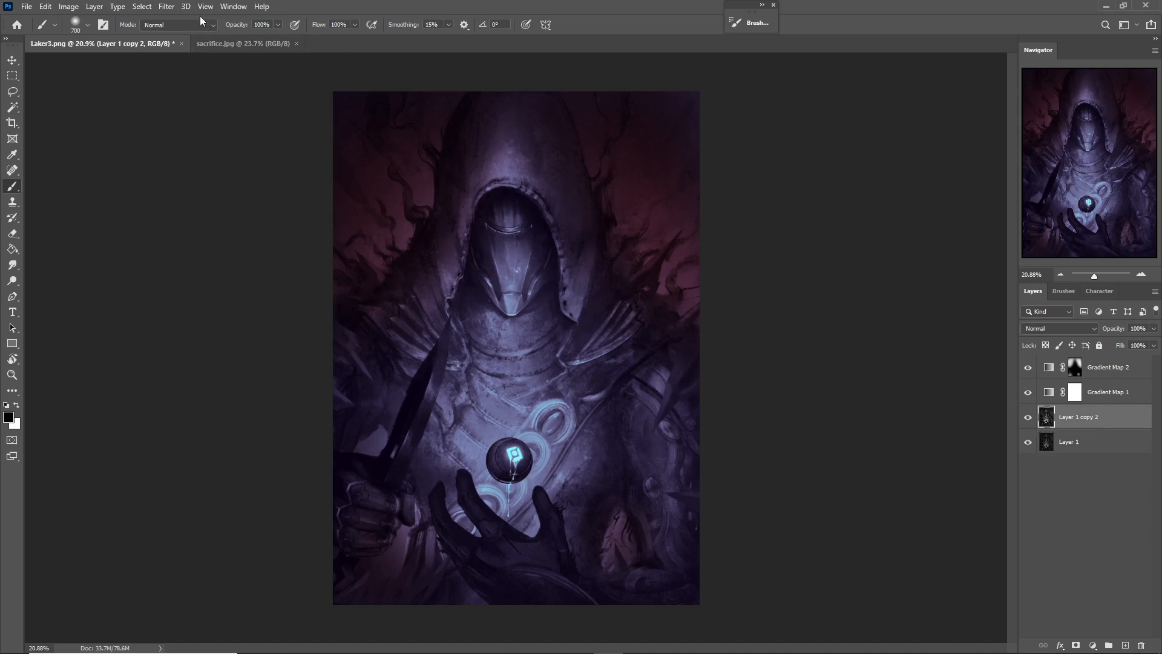
Liquify Layer 1 copy 2 with a 1600 px warp brush, pushing the side of the upper hood slightly outward.
click(163, 8)
click(182, 99)
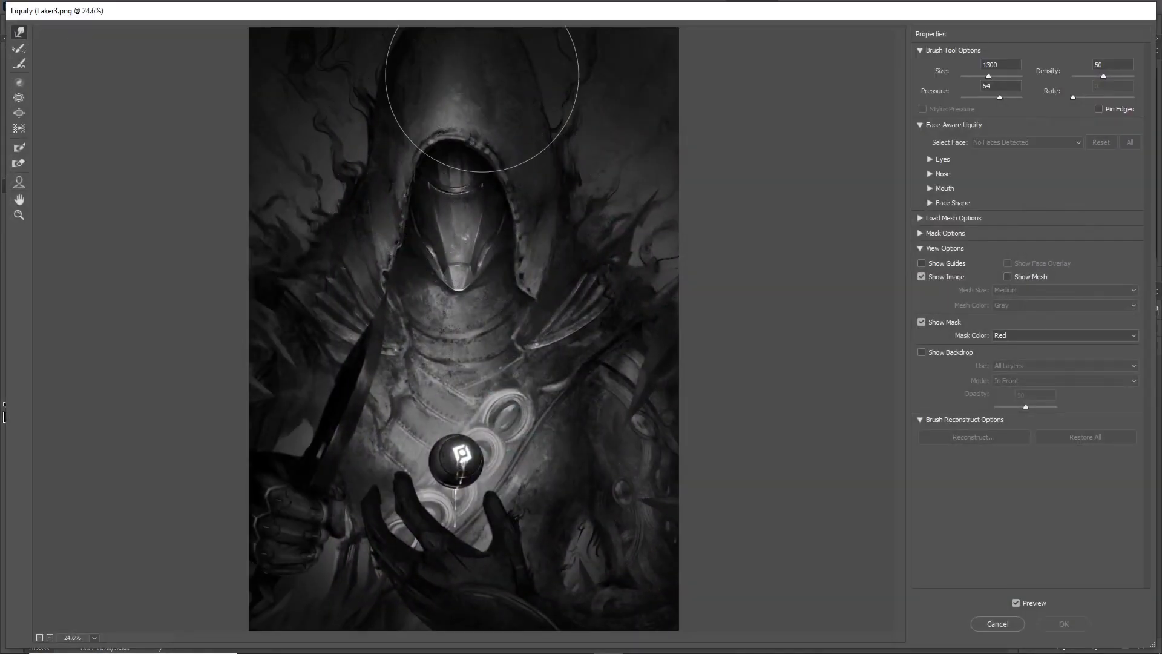
key(bracketright)
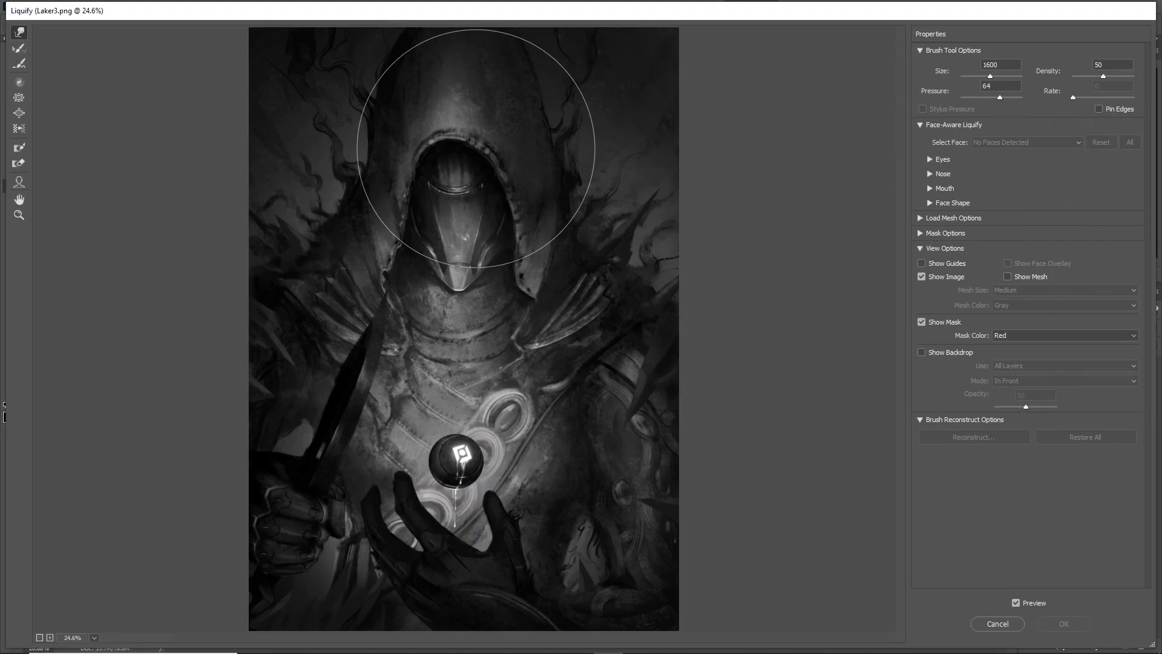
drag(523, 70, 539, 72)
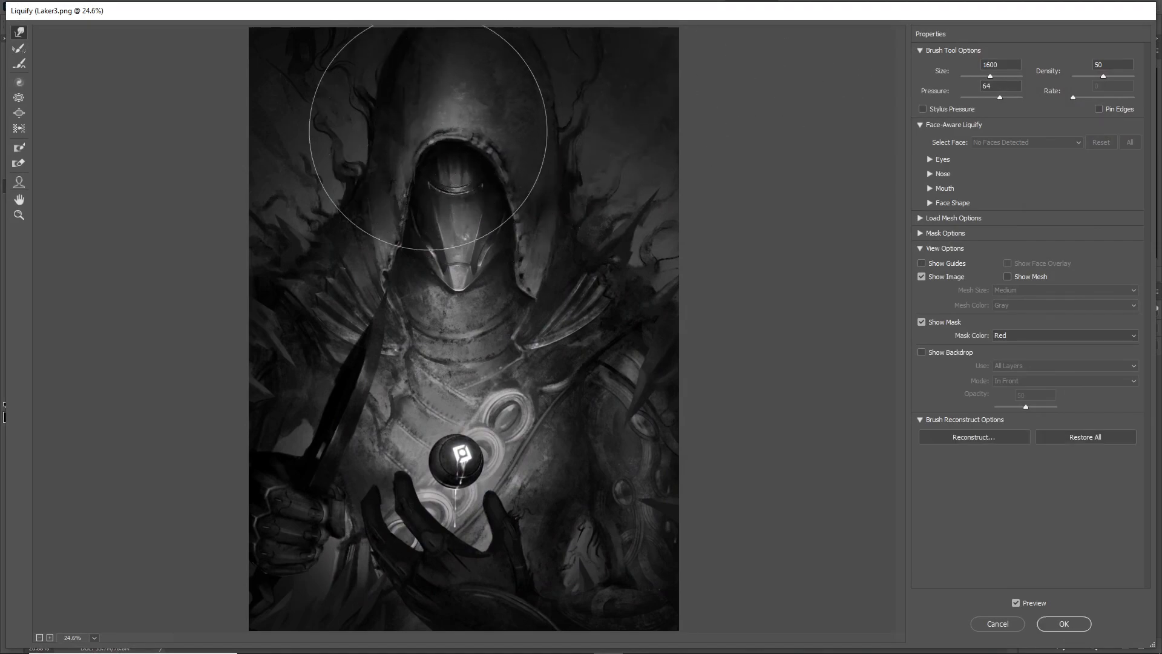
click(1063, 623)
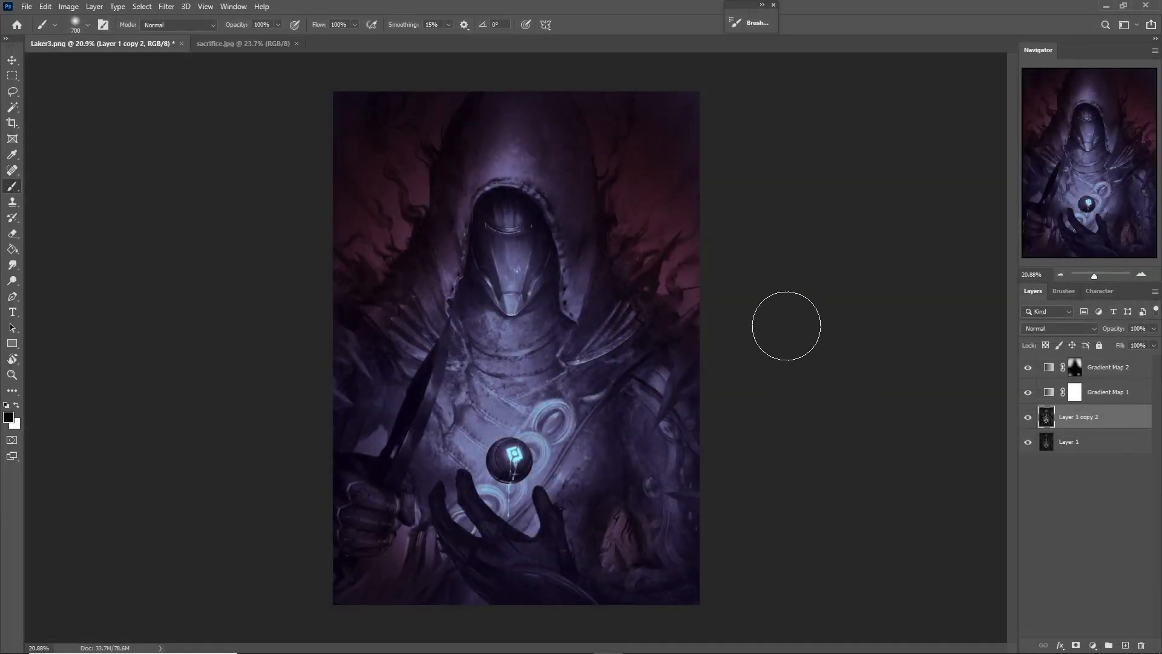
Paint white on Gradient Map 2's mask over the background gaps beside the knife and at the figure's lower corner.
click(1028, 417)
click(1028, 417)
click(1073, 368)
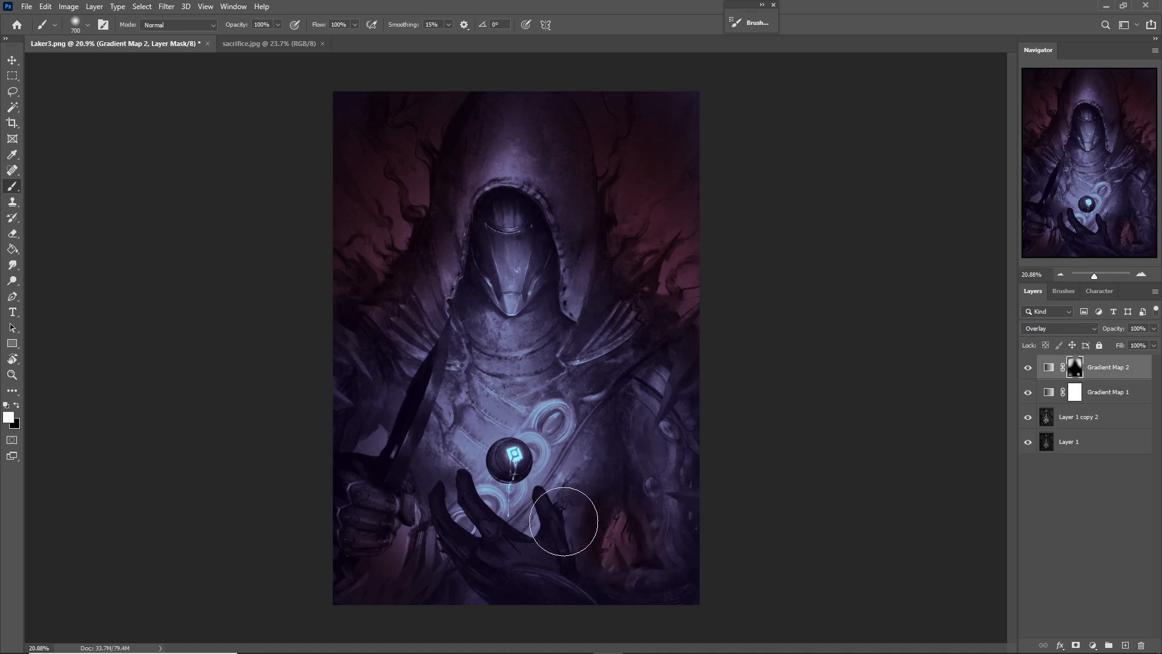
drag(363, 459, 381, 436)
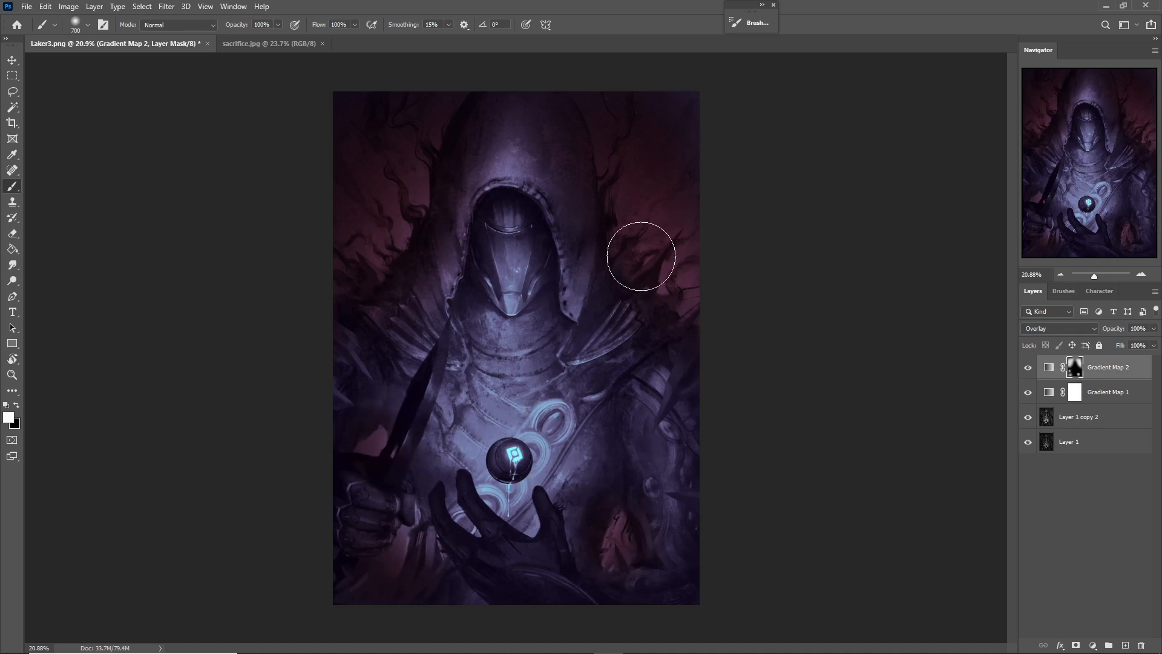
Group Gradient Map 1 and Gradient Map 2, and toggle the group's visibility to compare the colouring.
shift+click(1106, 397)
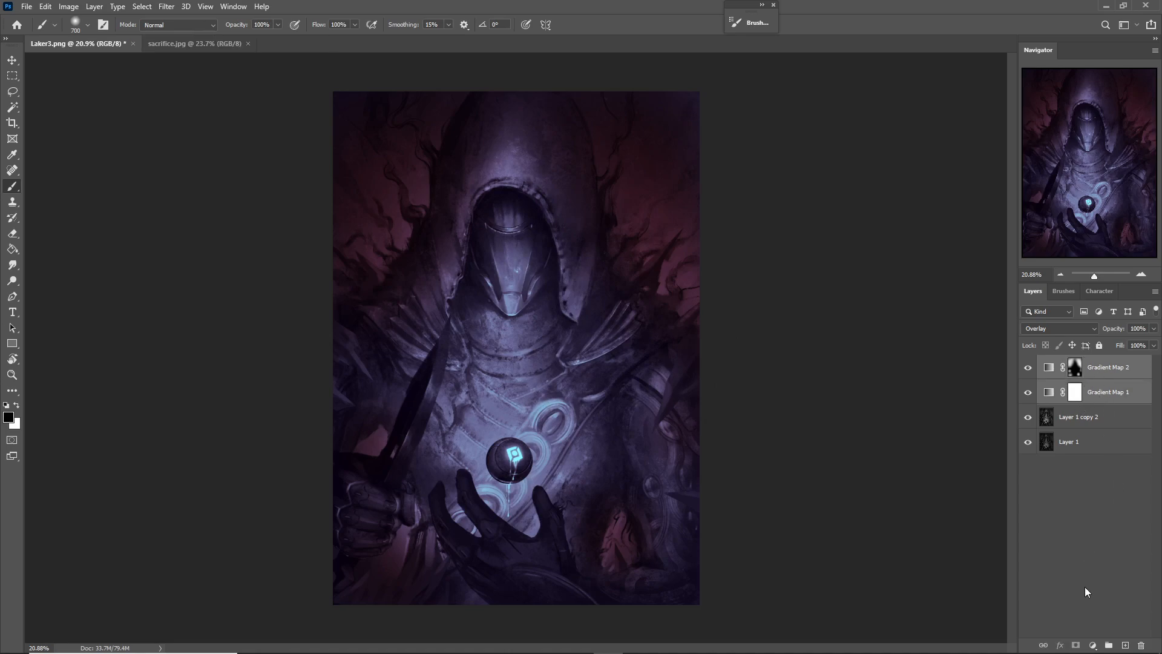
click(1108, 646)
click(1028, 363)
click(1027, 363)
click(1028, 363)
click(1028, 363)
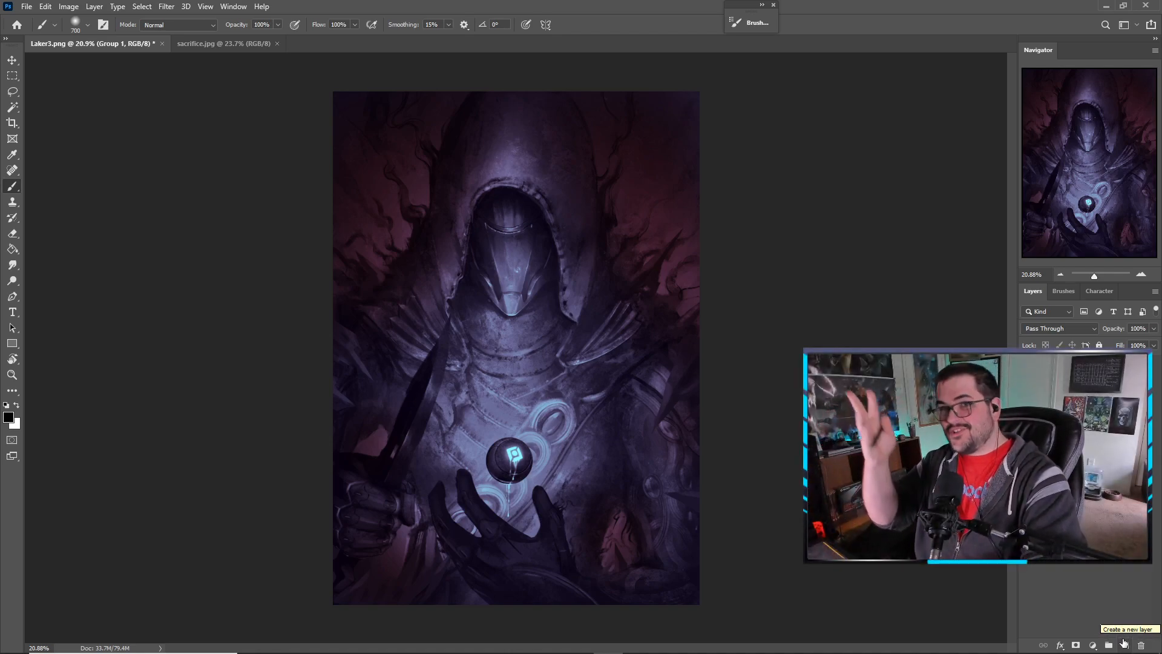
Add a Levels adjustment above Group 1 and brighten the painting with midtones about 1.42 and white input about 191.
click(1093, 645)
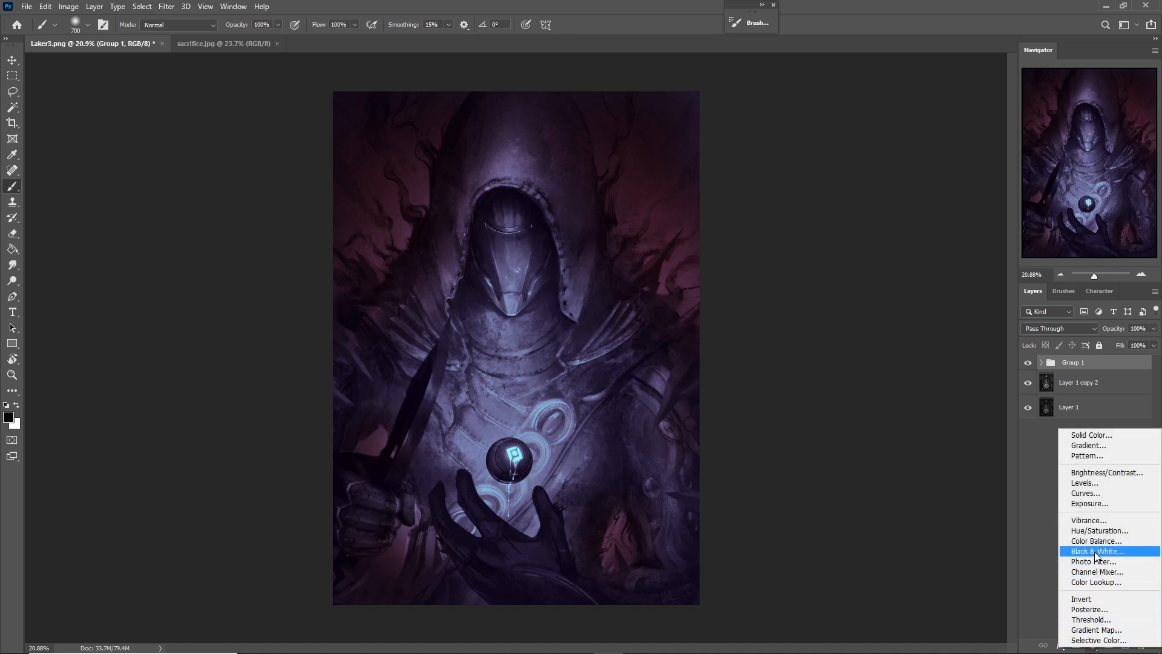
click(1106, 482)
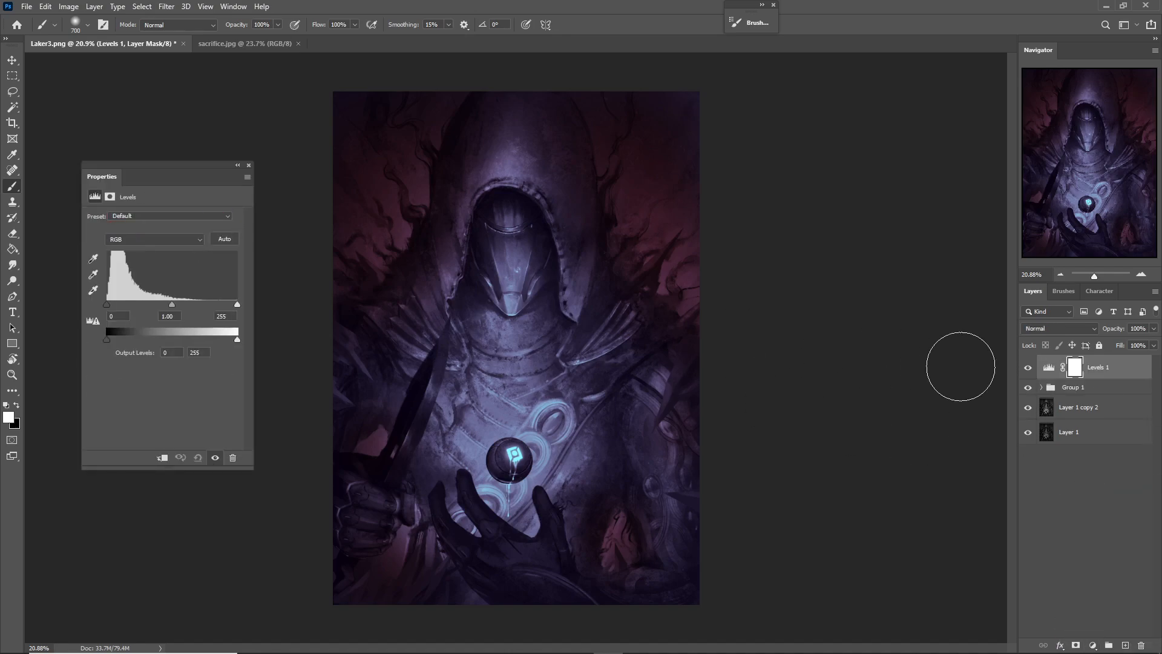
drag(236, 304, 146, 304)
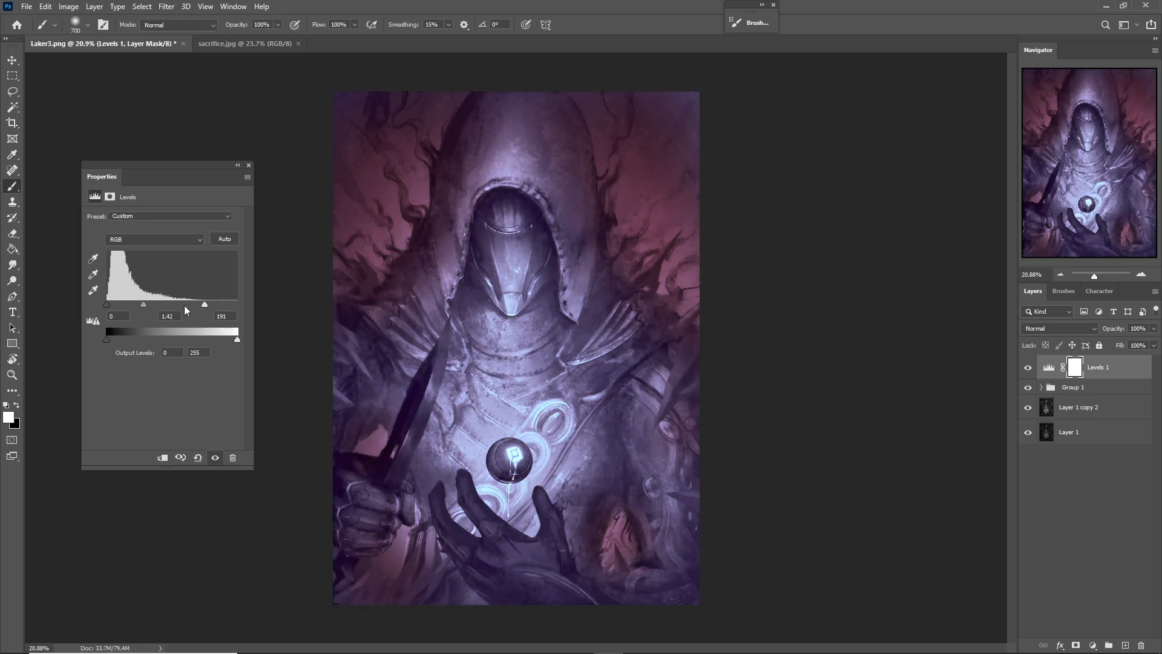
click(249, 166)
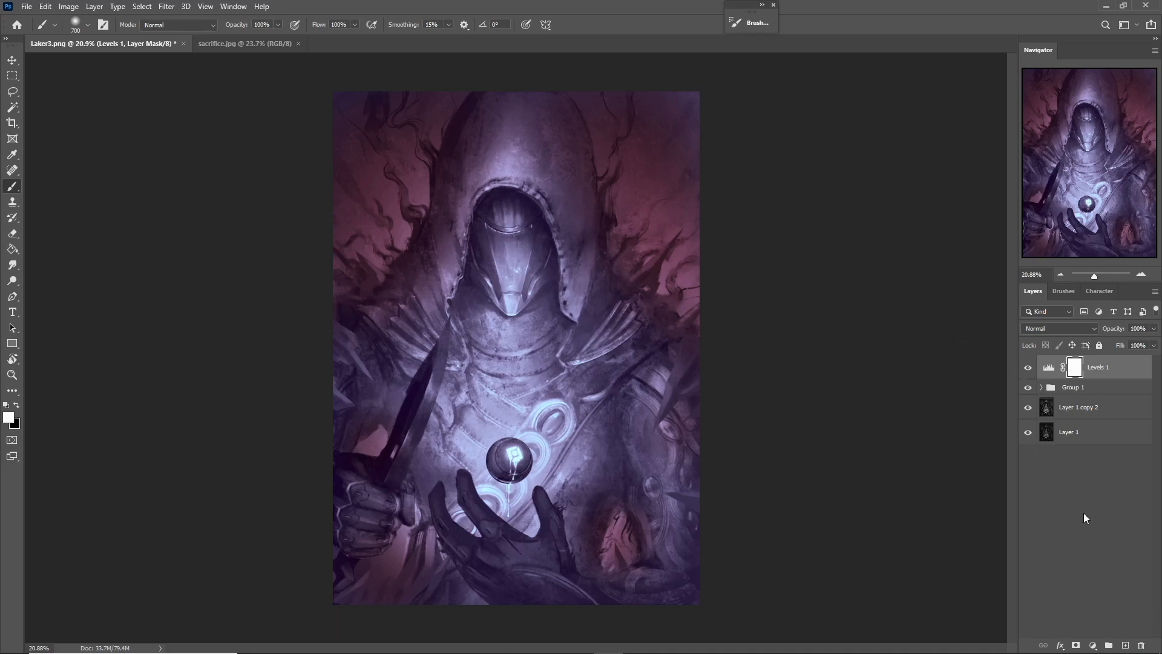
Add a Color Balance adjustment above Levels 1 and shift the colours towards warm red.
click(1093, 645)
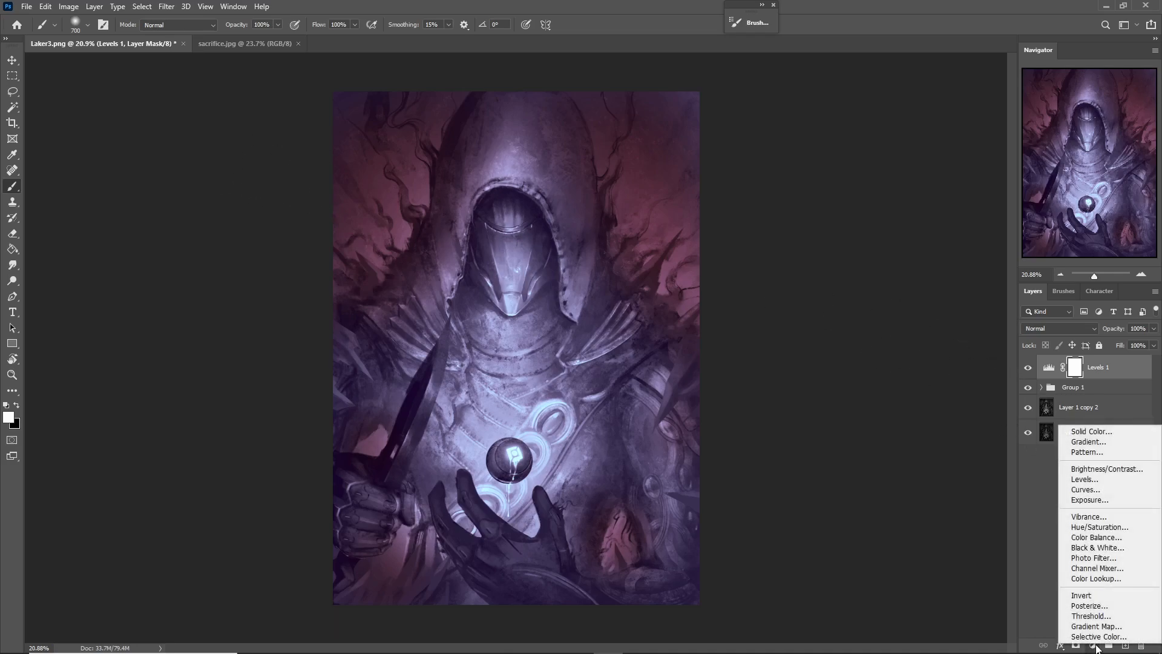
click(1118, 540)
drag(147, 243, 150, 245)
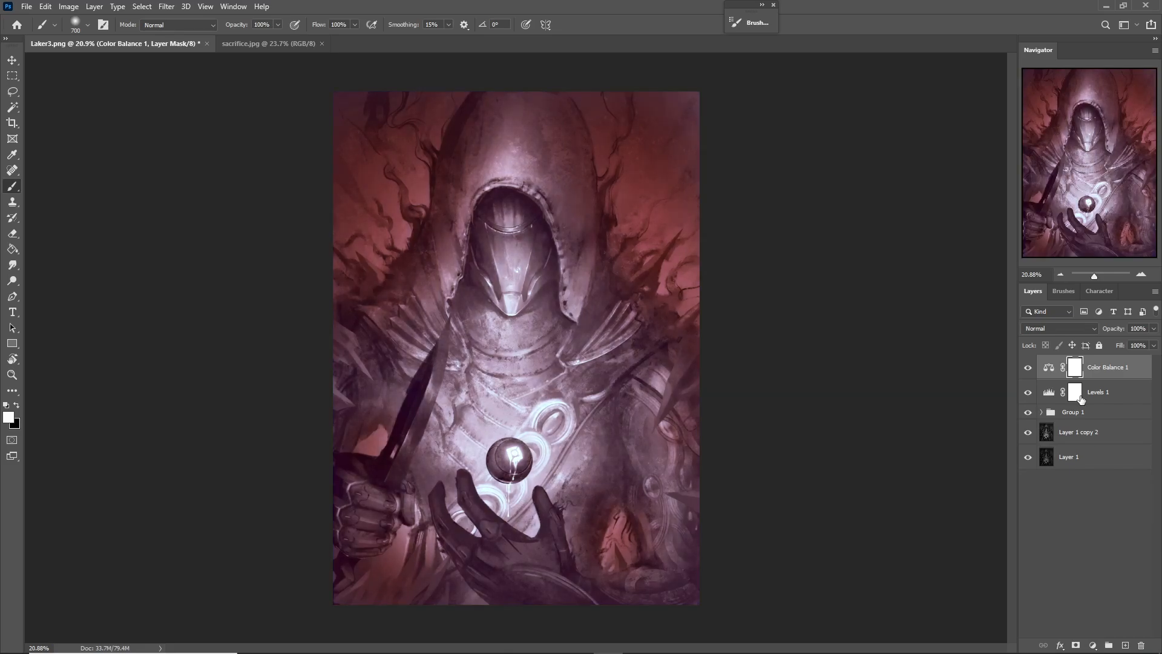
Group Color Balance 1 with Levels 1, and toggle the new group's visibility to compare the lighting.
click(1098, 393)
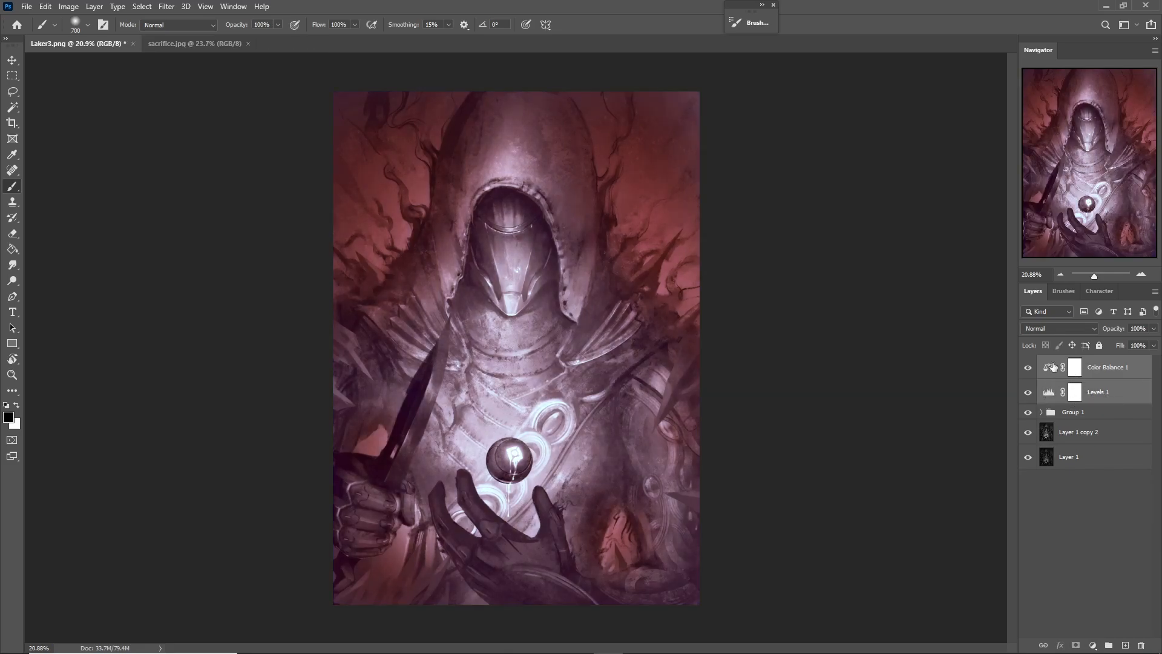
click(1109, 645)
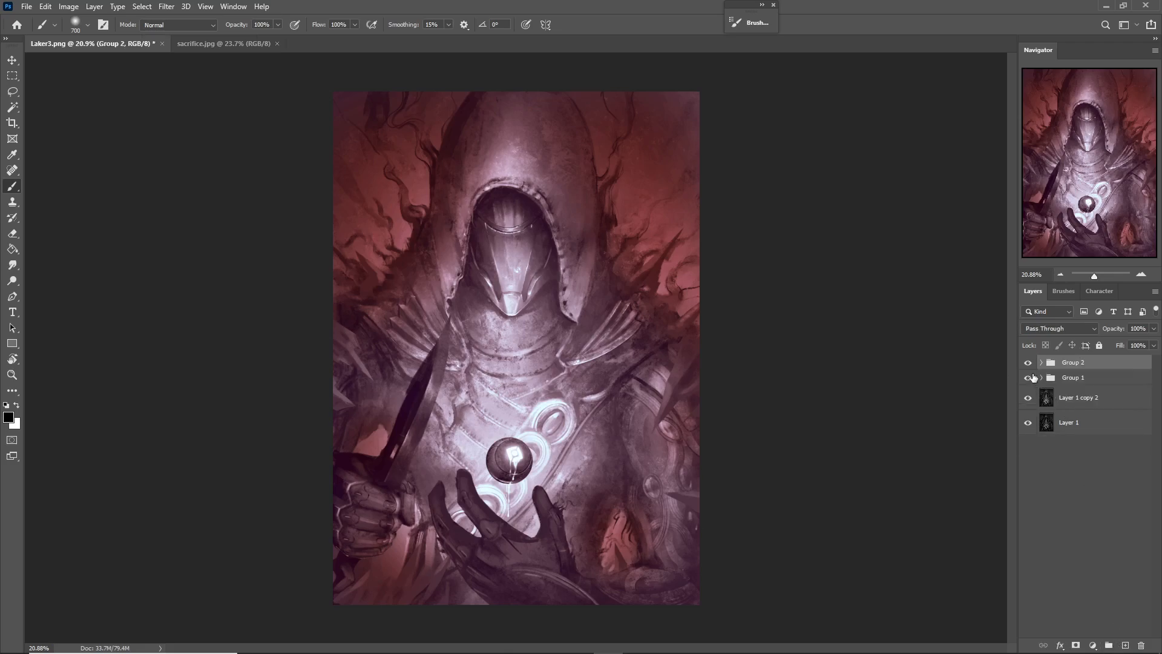
click(1029, 363)
click(1029, 363)
click(1028, 363)
click(1028, 363)
Add a layer mask to Group 2, compare the group on and off, and fill the mask with black.
click(1076, 645)
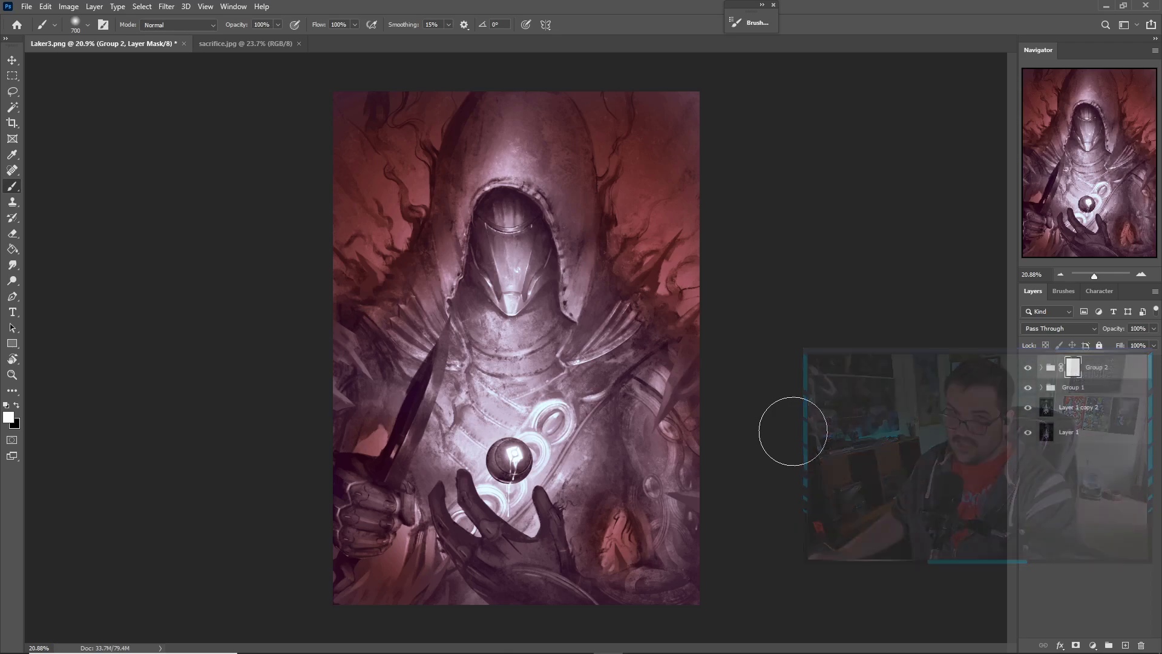
click(1026, 368)
click(1026, 369)
click(1026, 369)
click(1026, 370)
click(1026, 369)
click(1026, 369)
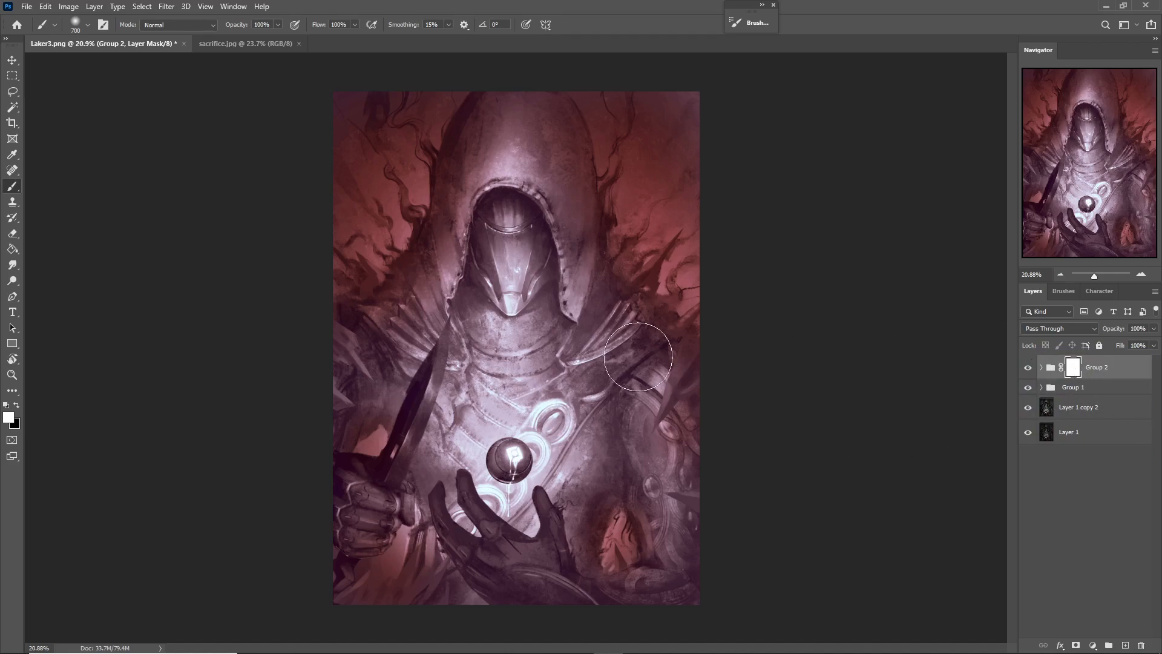
key(x)
click(12, 250)
click(498, 327)
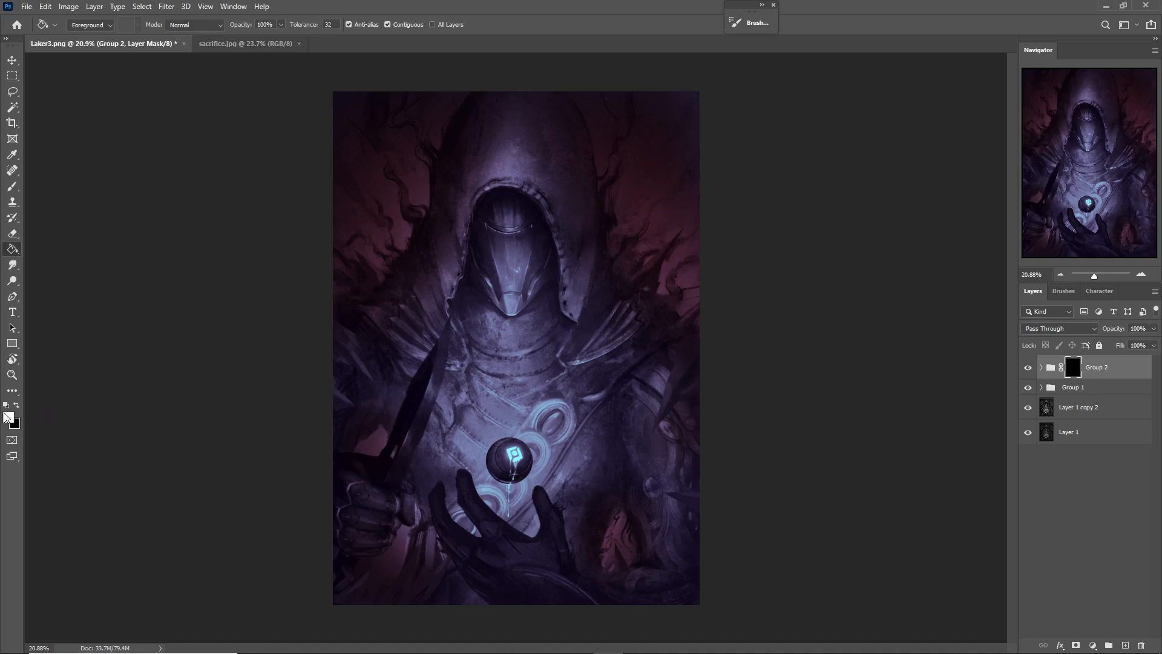
Paint white on Group 2's mask over the front of the hood at 300 px and the masked face at 175 px.
key(b)
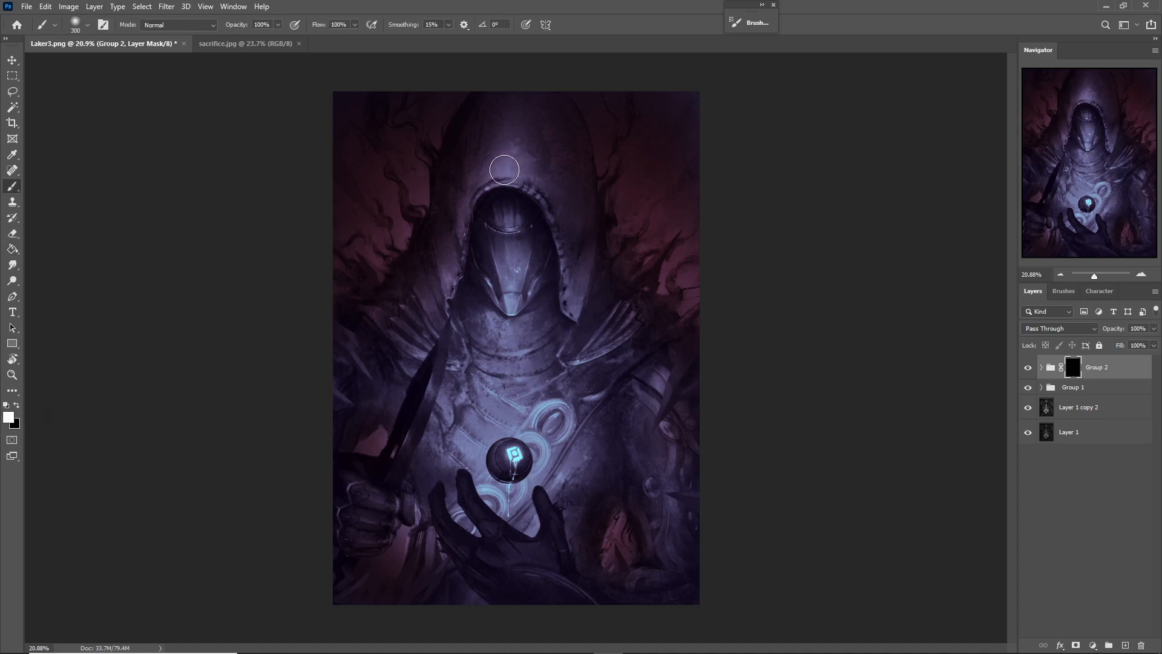
mouse_move(478, 179)
mouse_down()
mouse_move(553, 134)
mouse_move(478, 184)
mouse_move(542, 152)
mouse_move(484, 180)
mouse_move(543, 170)
mouse_move(522, 172)
mouse_move(539, 154)
mouse_move(547, 210)
mouse_move(565, 194)
mouse_move(553, 154)
mouse_move(565, 240)
mouse_move(537, 160)
mouse_move(477, 188)
mouse_move(464, 211)
mouse_up()
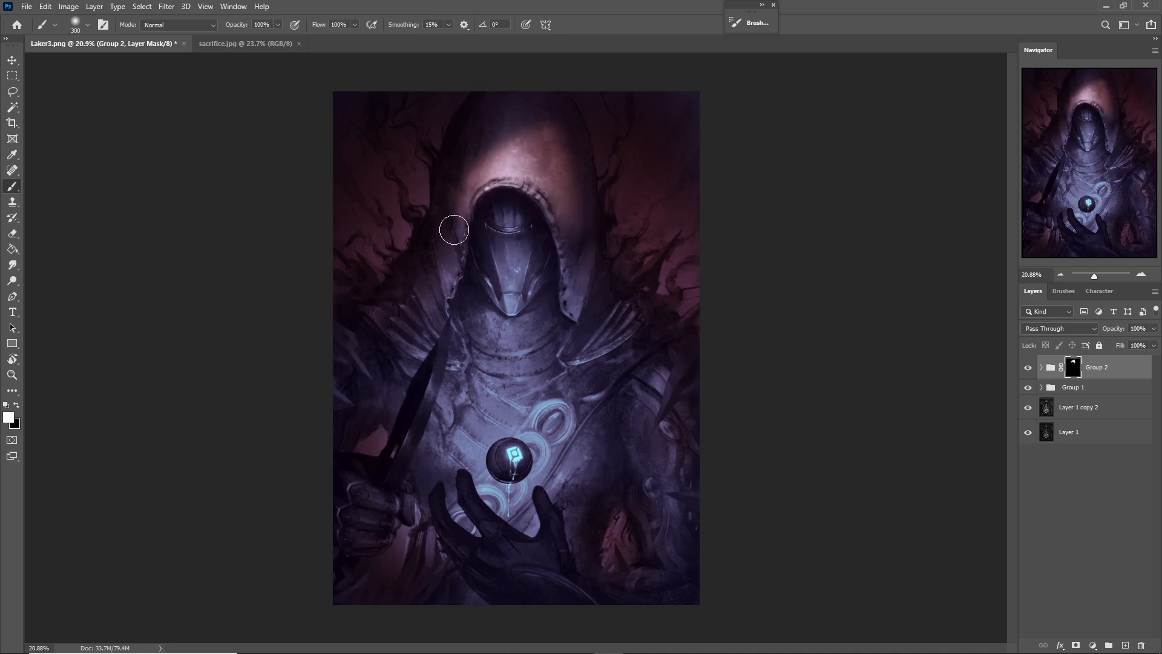
key(bracketleft)
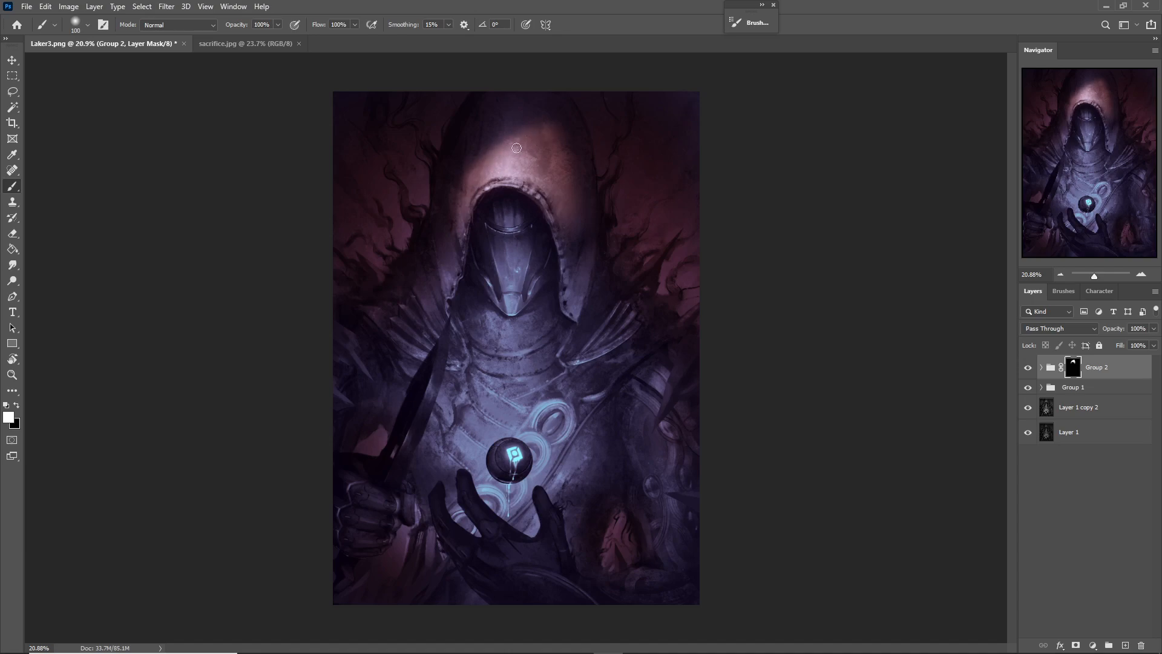
key(bracketleft)
key(bracketleft)
key(bracketleft)
key(bracketleft)
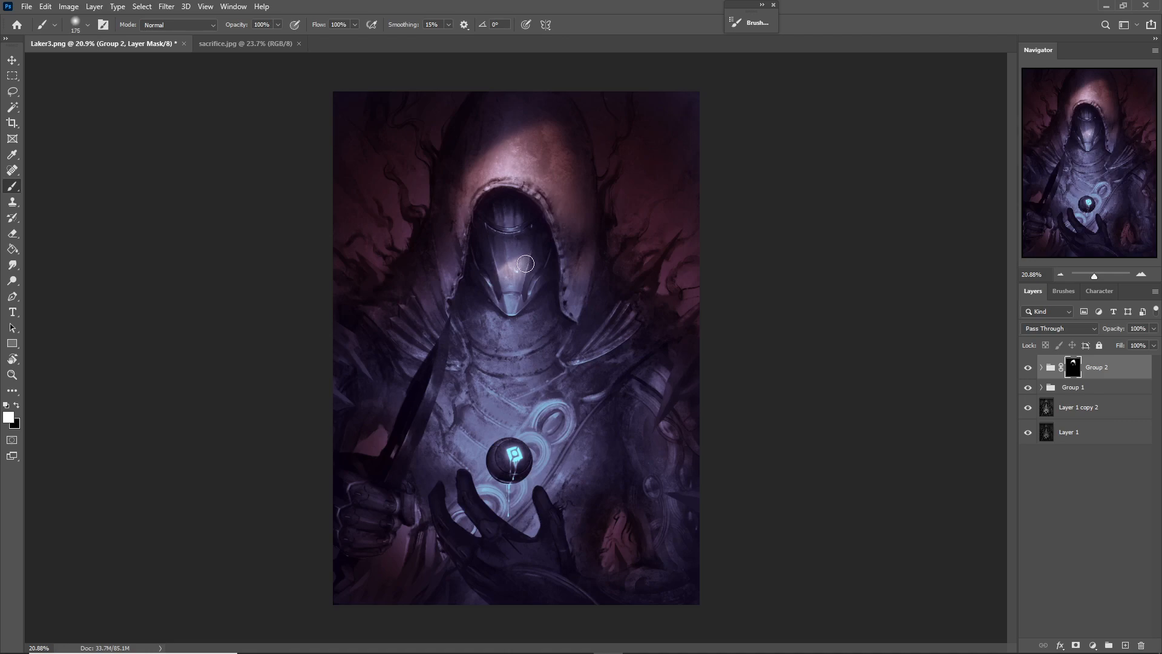
drag(515, 270, 507, 306)
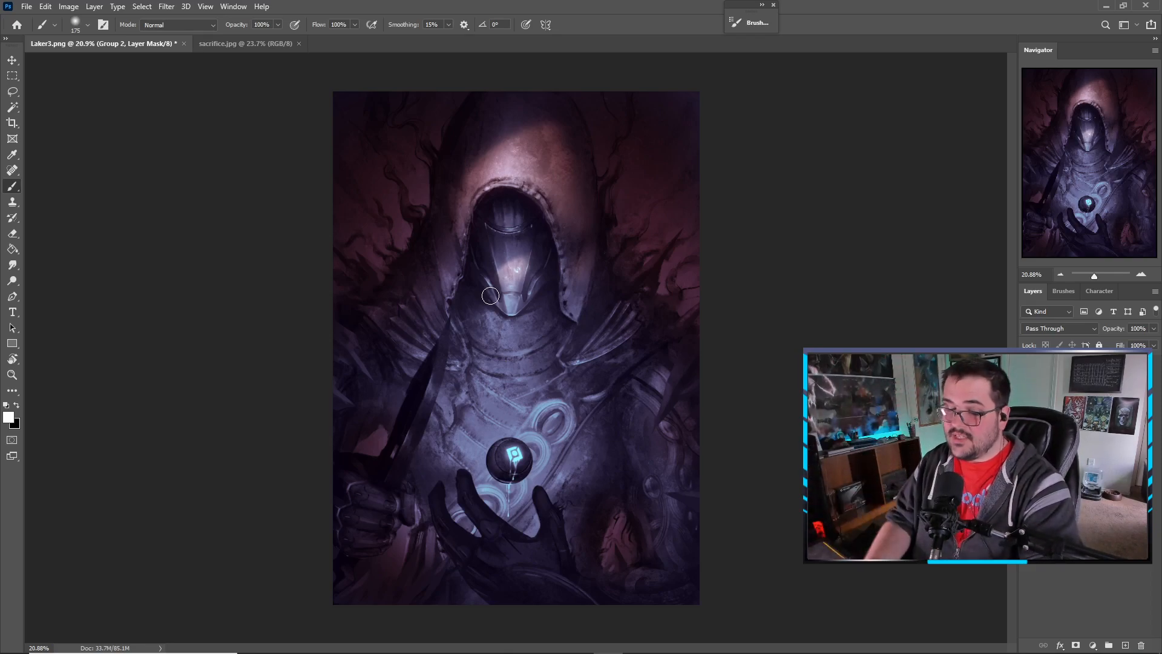
Enlarge the brush to 700 px and paint white on Group 2's mask over the chest around the orb.
key(bracketright)
key(bracketright)
key(bracketright)
key(bracketright)
key(bracketright)
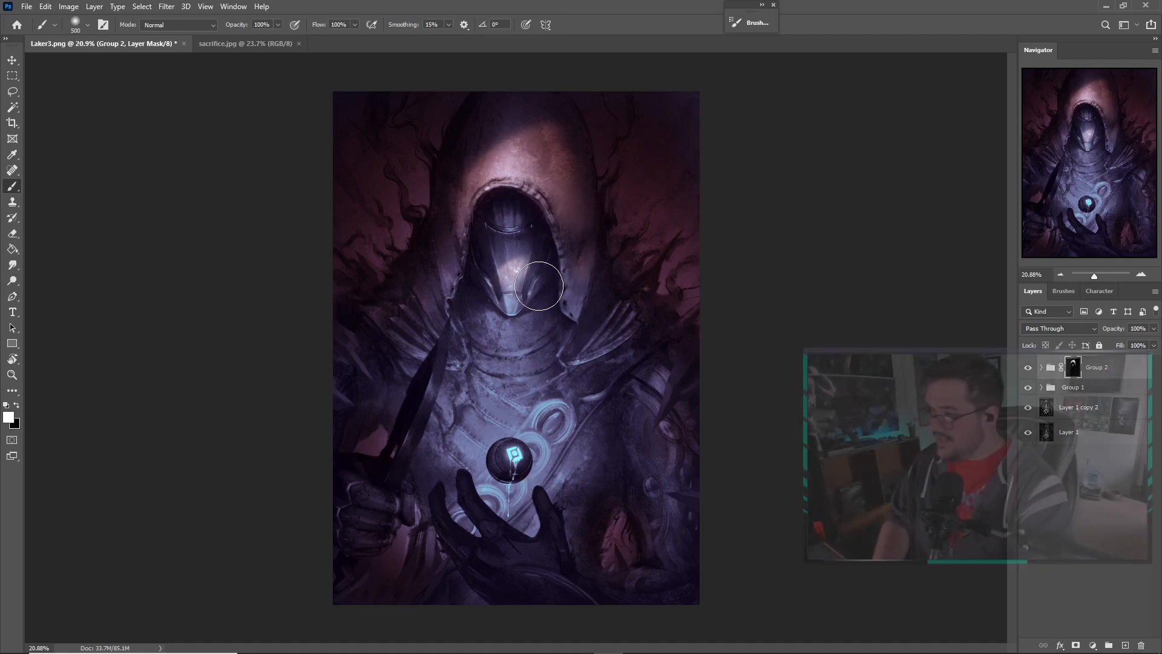
key(bracketright)
key(bracketright)
key(bracketright)
key(bracketright)
key(bracketright)
key(bracketright)
key(bracketright)
key(bracketright)
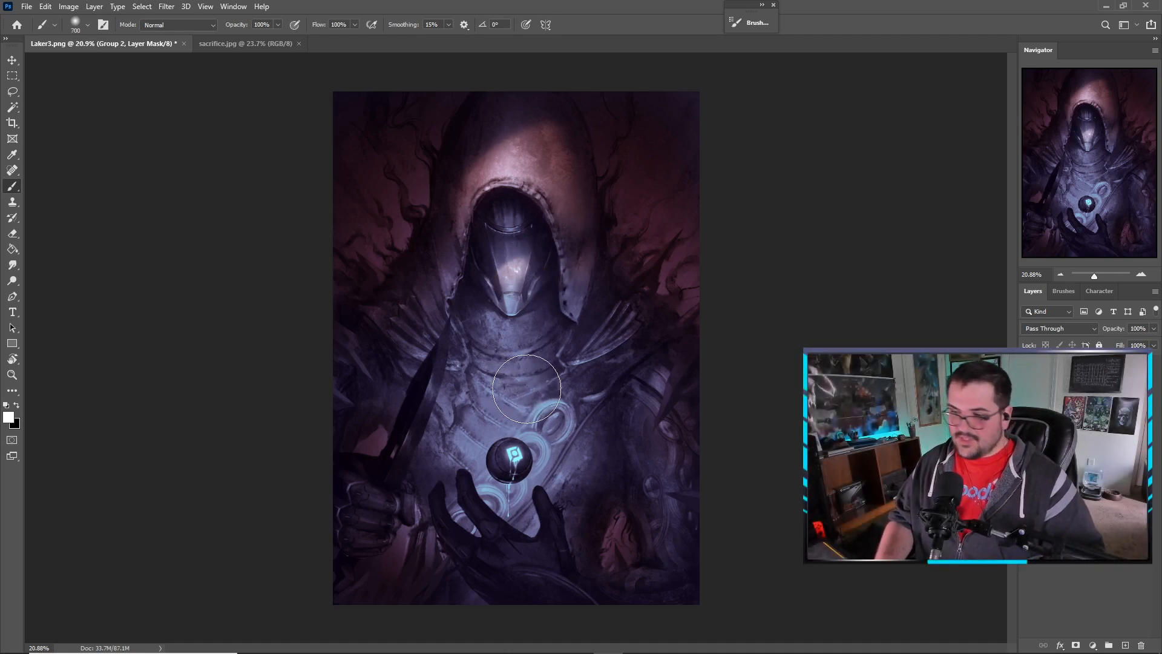
mouse_move(499, 431)
mouse_down()
mouse_move(504, 356)
mouse_move(524, 447)
mouse_up()
Reduce the brush in stages to 150 px and paint white on Group 2's mask over the dagger blade and orb.
key(bracketleft)
key(bracketleft)
key(bracketleft)
key(bracketleft)
key(bracketleft)
key(bracketleft)
key(bracketleft)
key(bracketleft)
key(bracketleft)
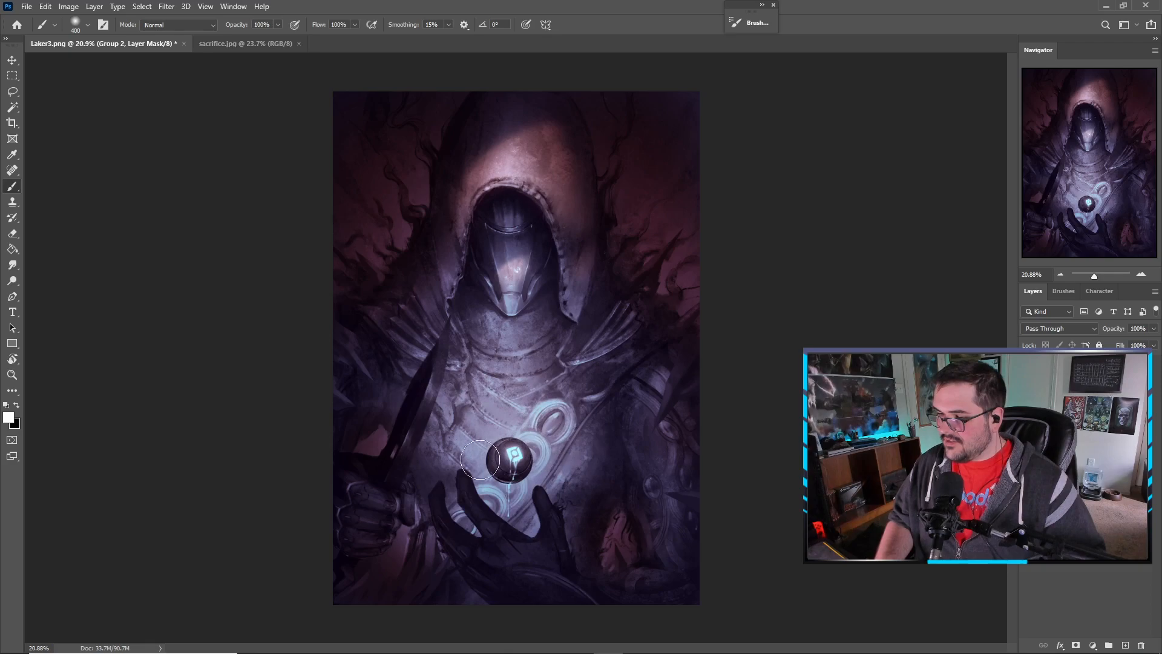
key(bracketleft)
key(bracketleft)
key(bracketleft)
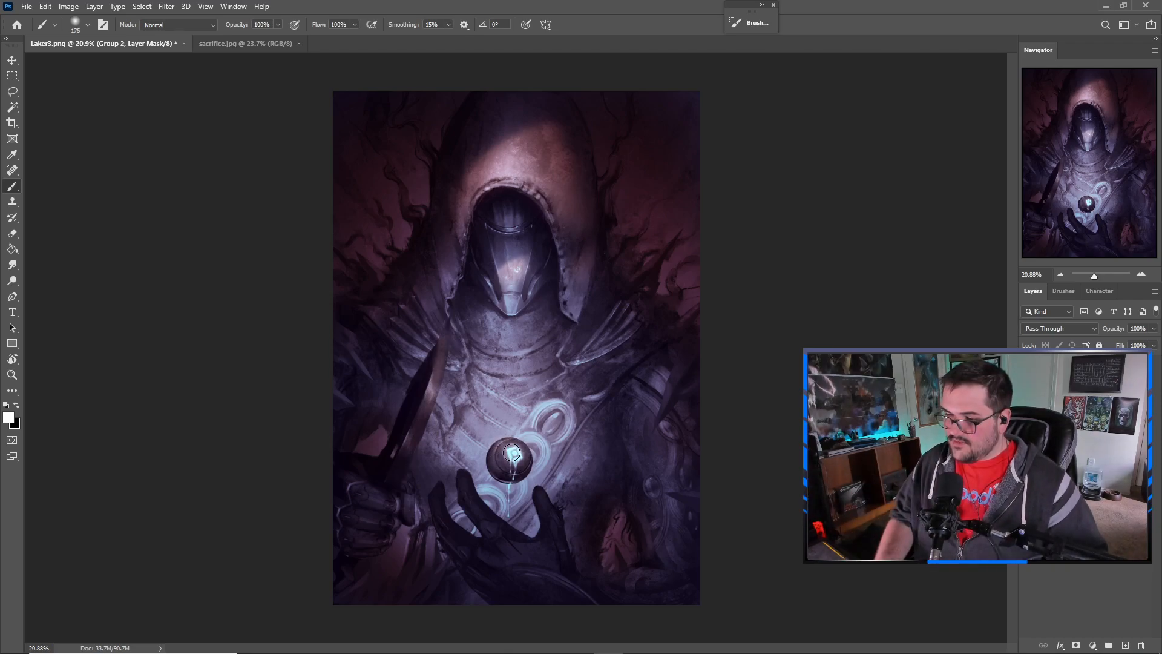
scroll(512, 453, down, 1)
key(bracketleft)
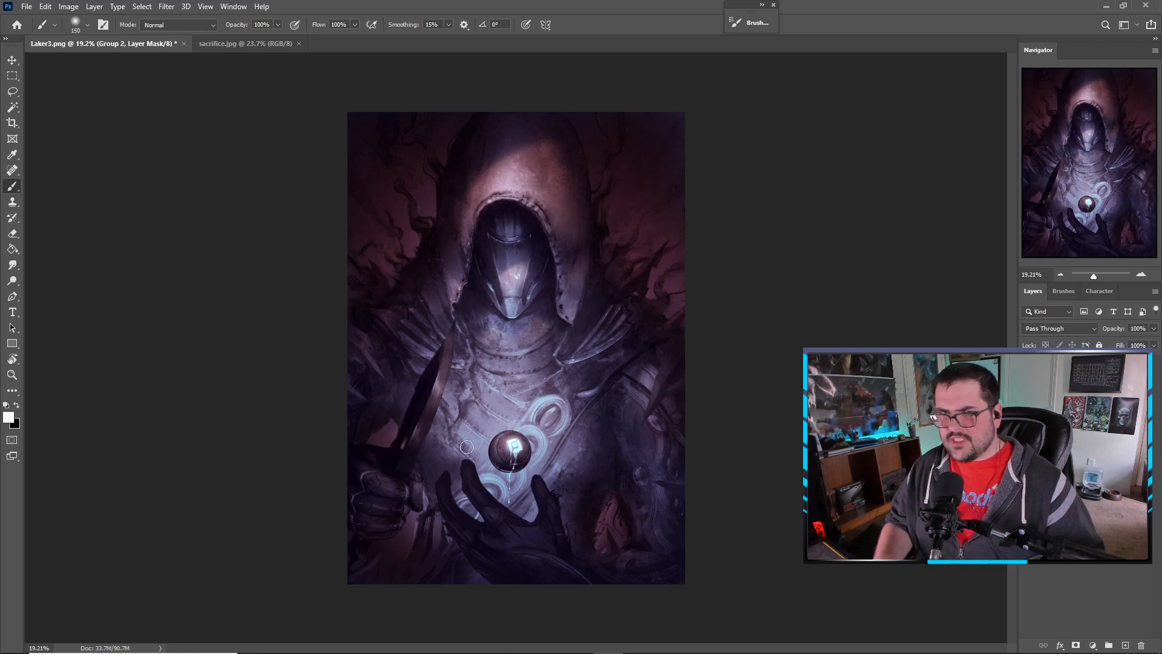
Try painting Group 2's mask along the chest from the collar clasp towards the orb, and undo the strokes.
key(x)
drag(569, 356, 497, 452)
key(x)
drag(566, 357, 483, 452)
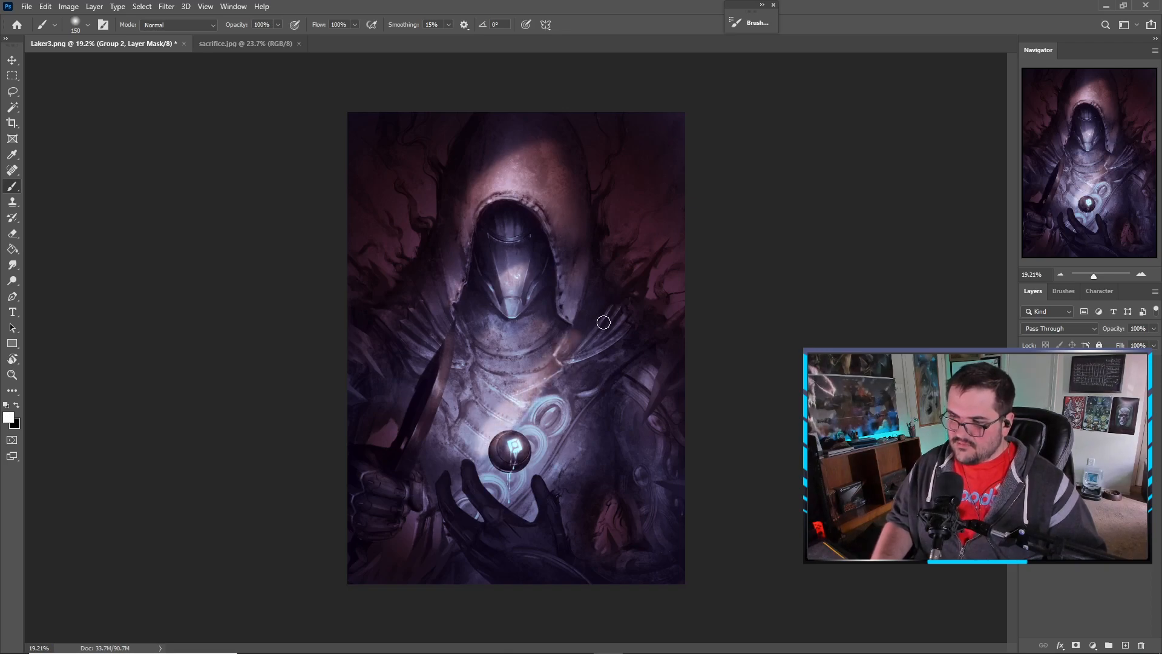
key(ctrl+z)
key(ctrl+z)
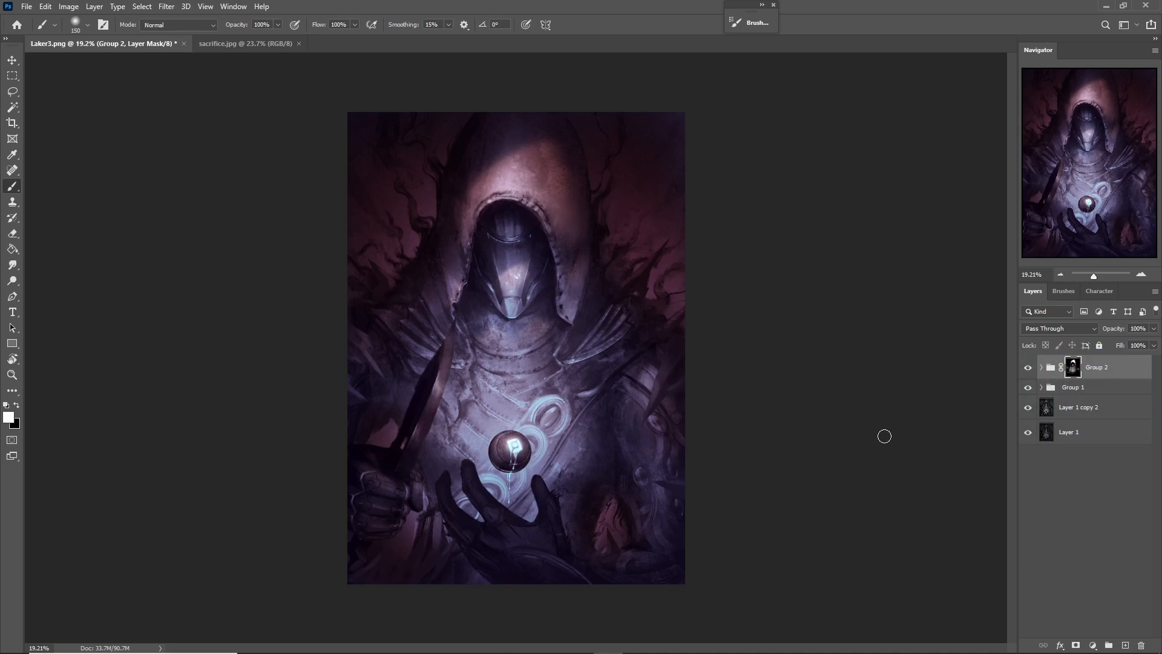
Create a new layer above Group 2 and set the foreground colour to bright orange.
click(1124, 644)
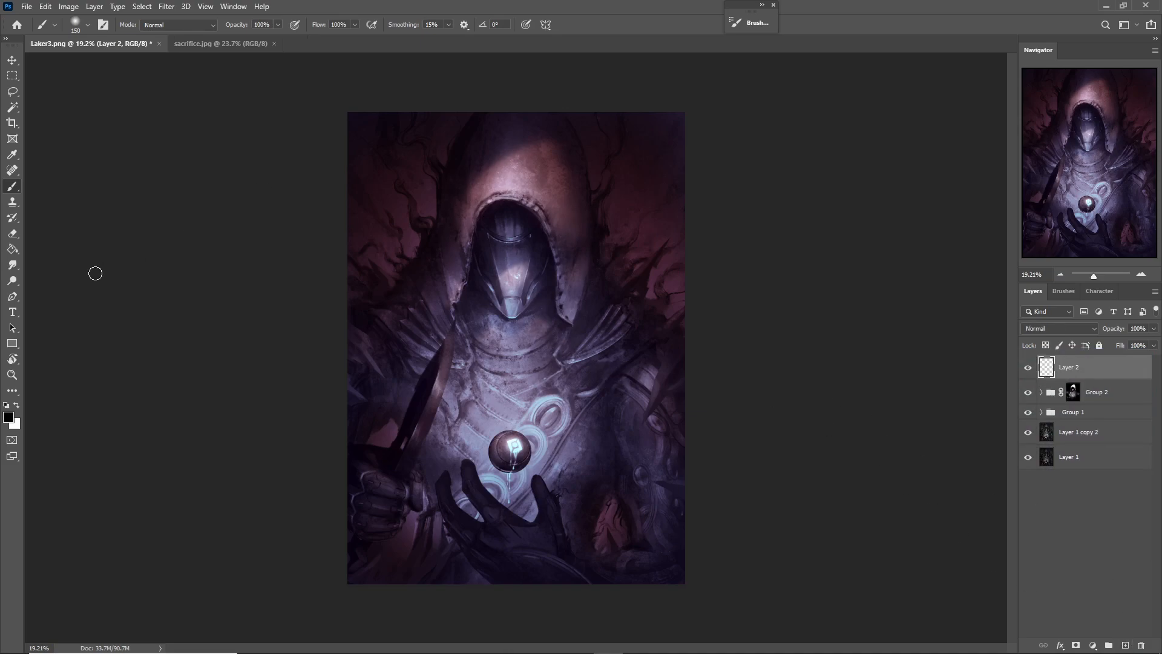
click(11, 418)
drag(939, 274, 939, 288)
click(903, 150)
click(1039, 144)
Set Layer 2's blend mode to Linear Dodge (Add), enlarge the brush and set it to 61% opacity and 41% flow.
click(1059, 328)
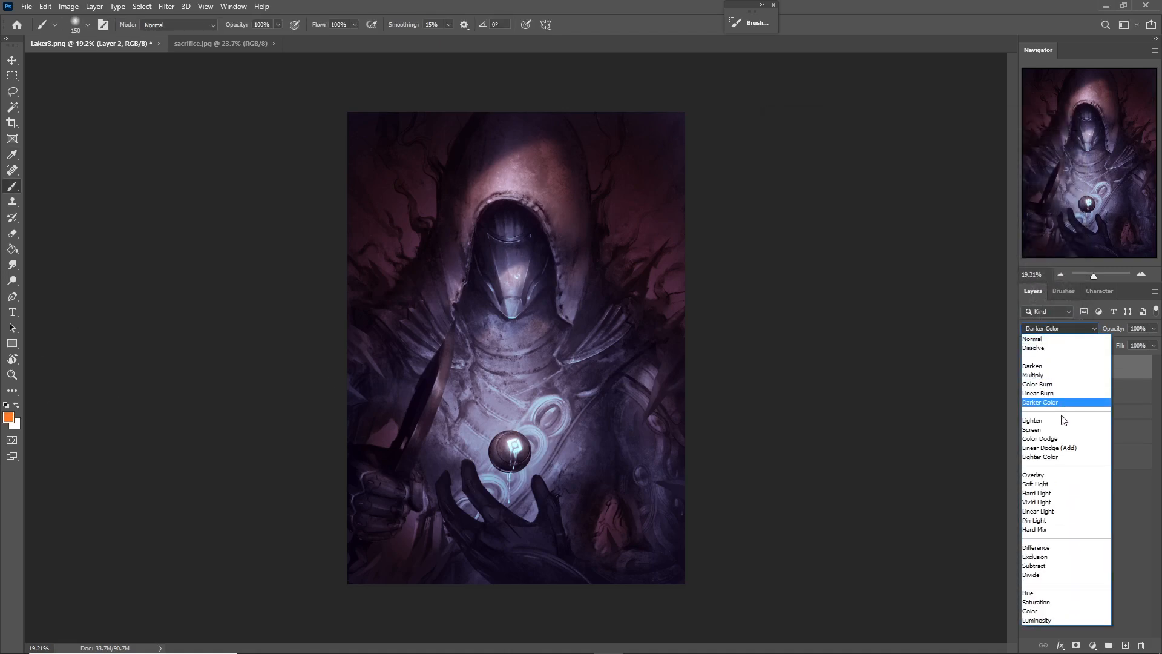
click(1061, 449)
key(bracketright)
key(bracketright)
key(bracketright)
key(bracketright)
key(bracketright)
key(bracketright)
key(bracketright)
key(bracketright)
key(bracketright)
drag(305, 29, 219, 29)
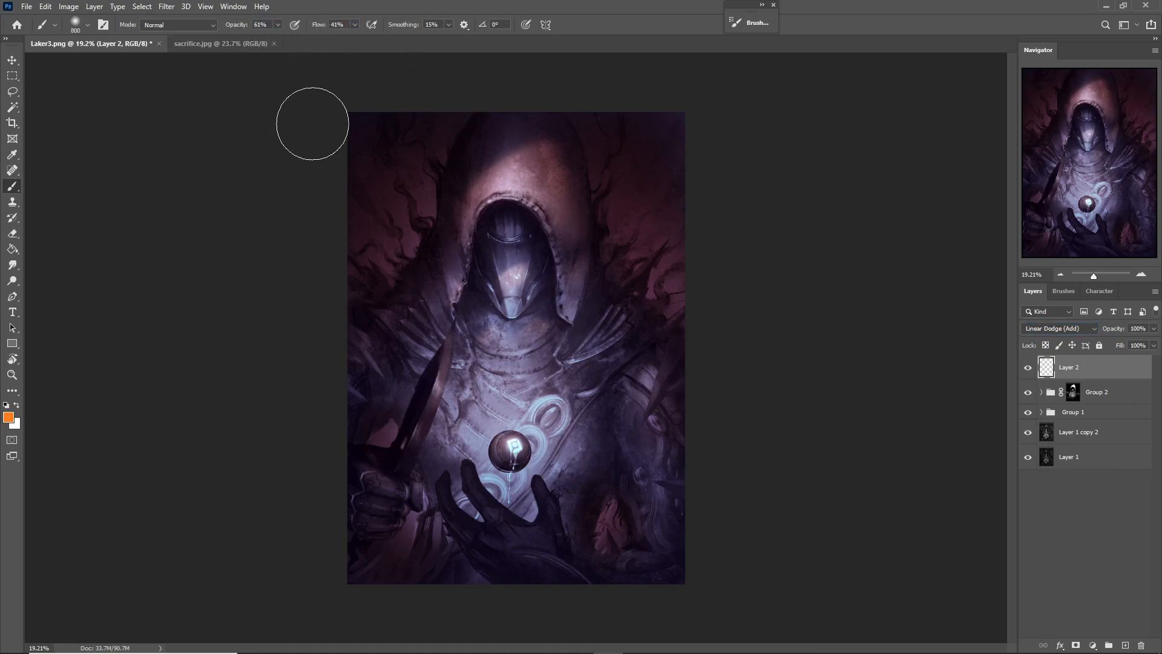
Try painting an orange glow over the hood, face and collar on Layer 2, undo the strokes and reduce the brush to 100 px.
click(503, 197)
key([)
key([)
key([)
key([)
key(])
key(])
key(])
key(])
mouse_move(514, 163)
mouse_down()
mouse_move(442, 212)
mouse_move(433, 296)
mouse_move(470, 307)
mouse_move(500, 363)
mouse_up()
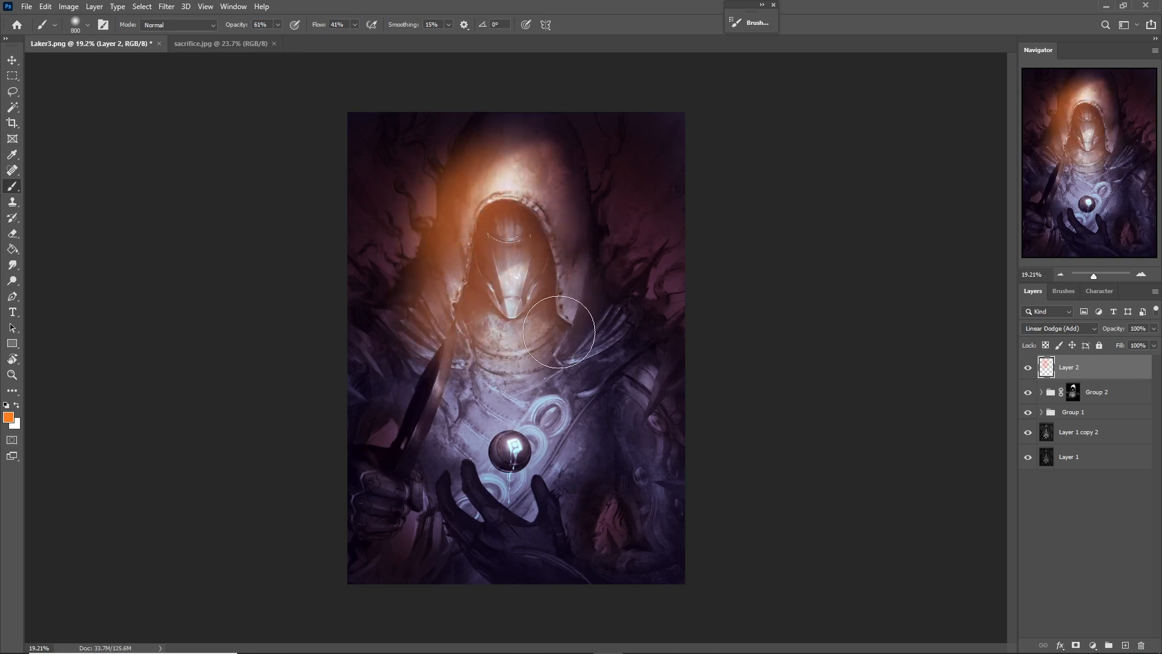
key(ctrl+z)
key([)
key([)
key([)
key([)
key([)
key([)
key(ctrl+z)
key([)
key([)
key([)
key([)
key([)
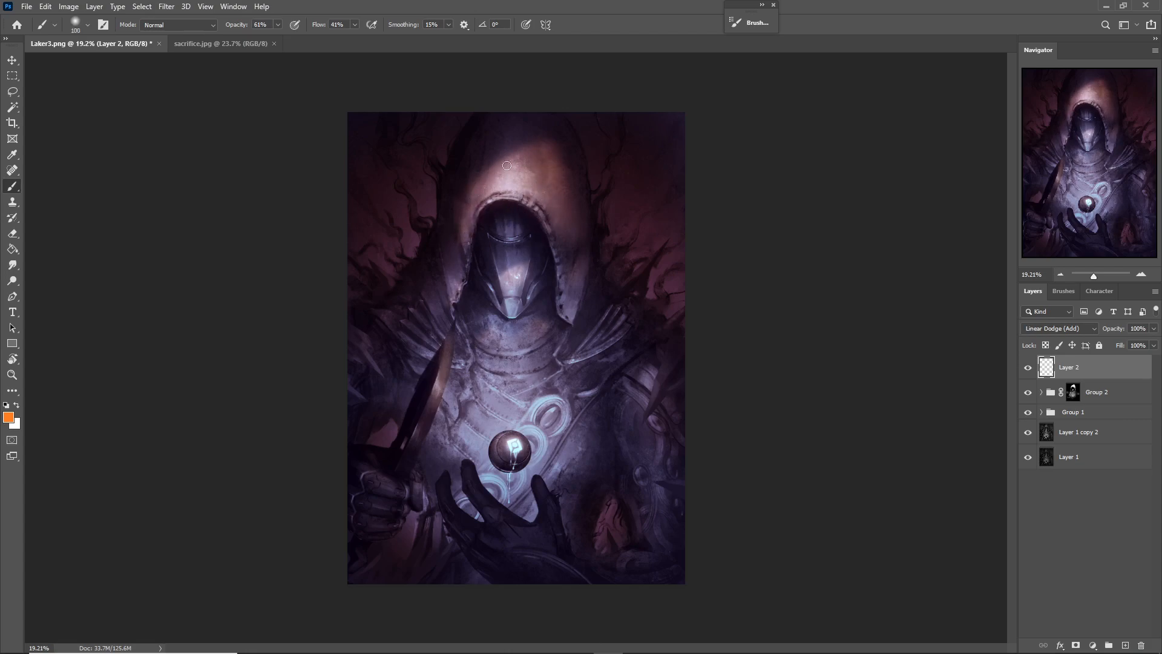
Add a Color Lookup adjustment layer above Layer 2 and load the 2Strip.look 3D LUT.
key(z)
key(ctrl+minus)
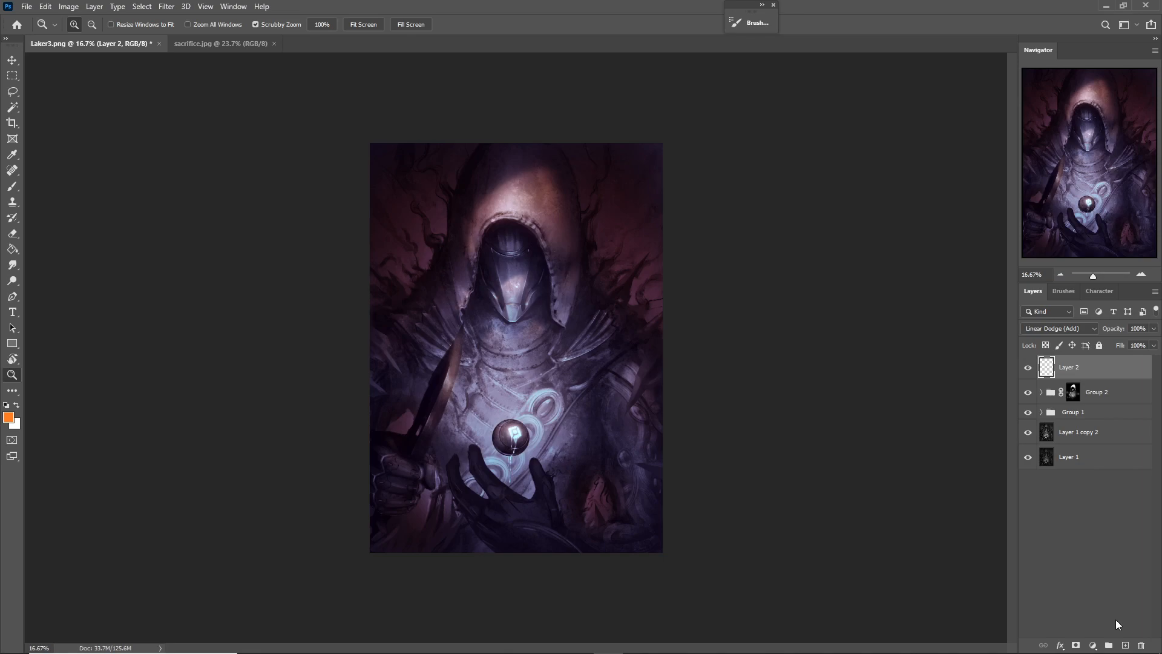
click(1094, 645)
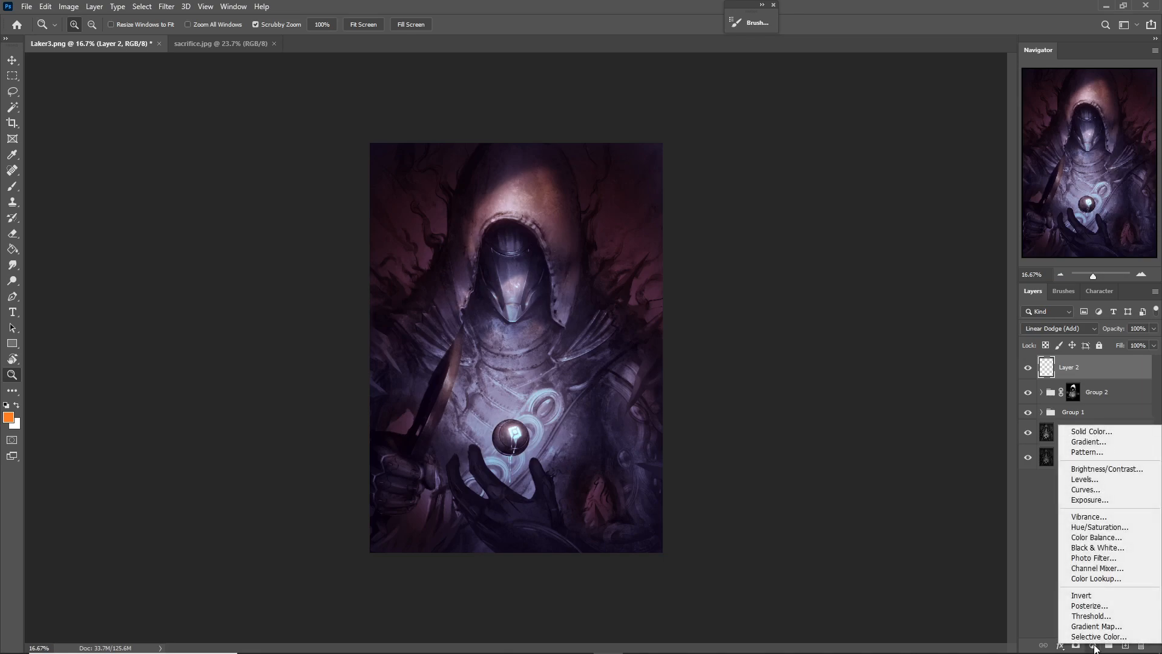
click(1096, 579)
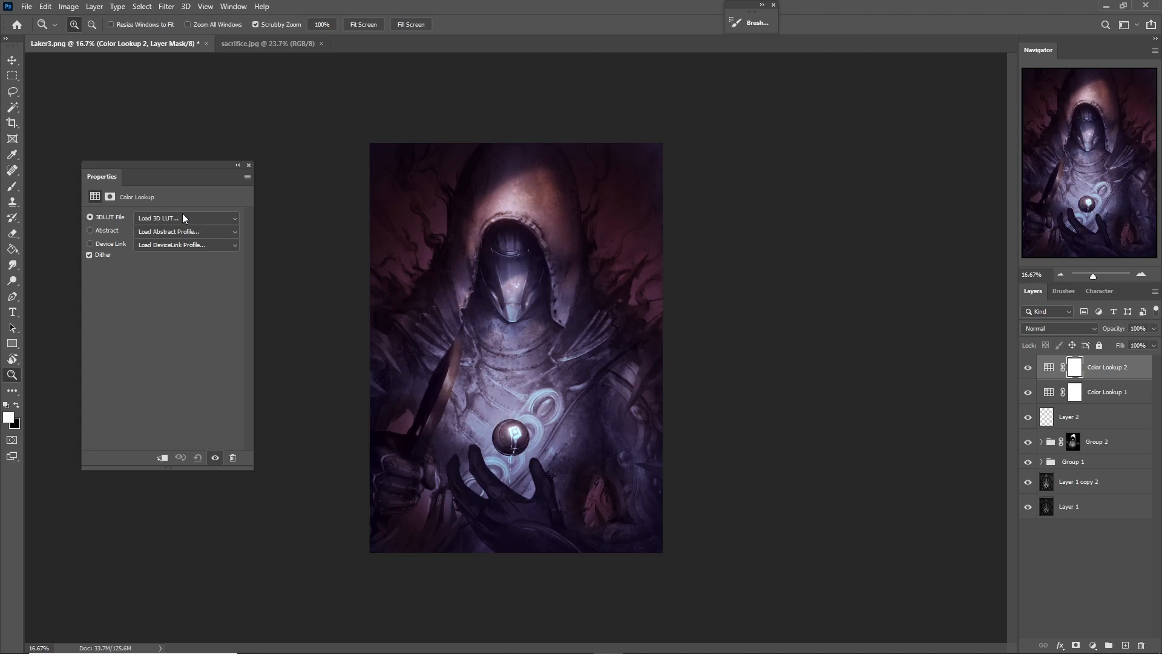
click(183, 215)
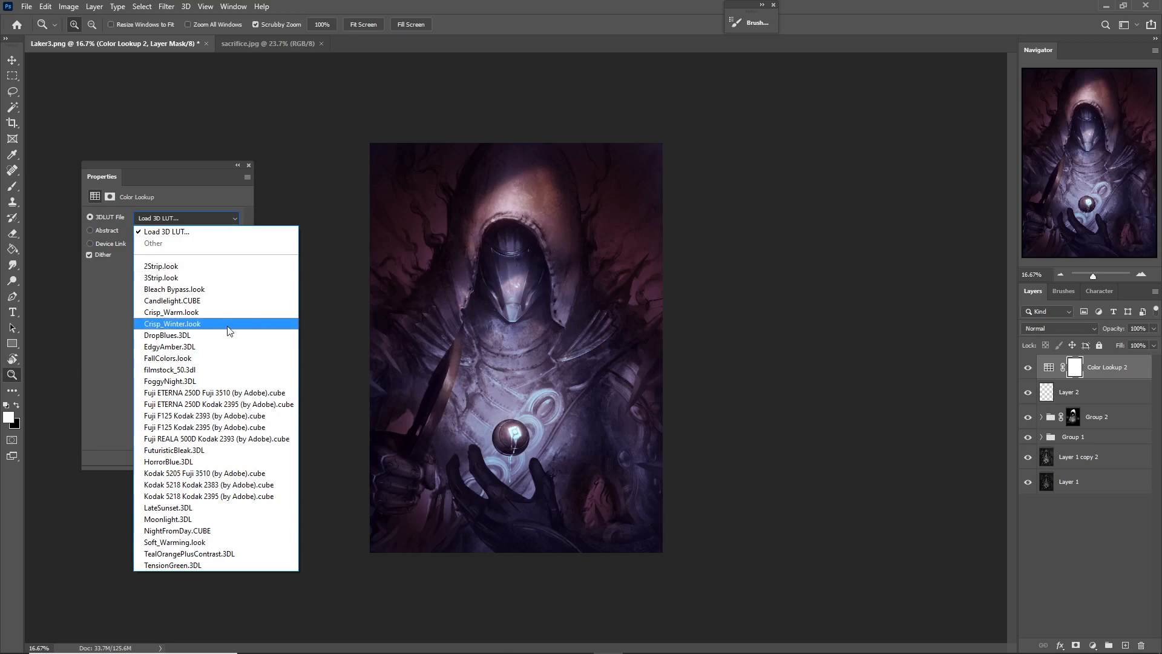
click(217, 272)
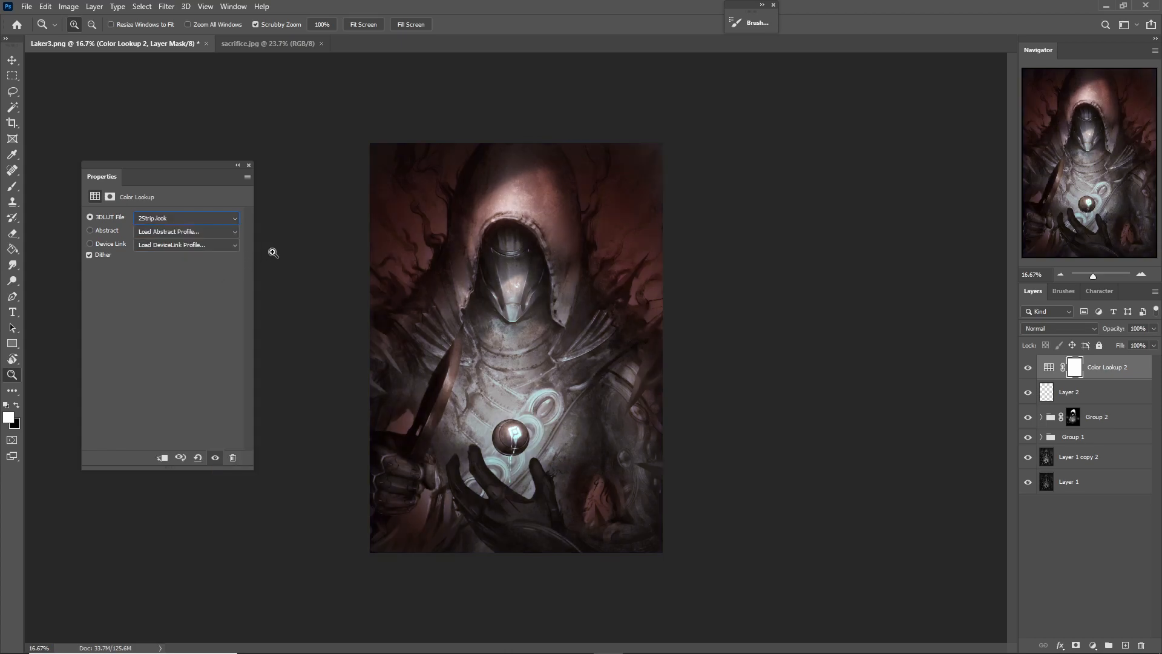
Preview the remaining 3D LUT presets one after another on the Color Lookup layer, ending on TensionGreen.3DL.
key(Down)
key(Down)
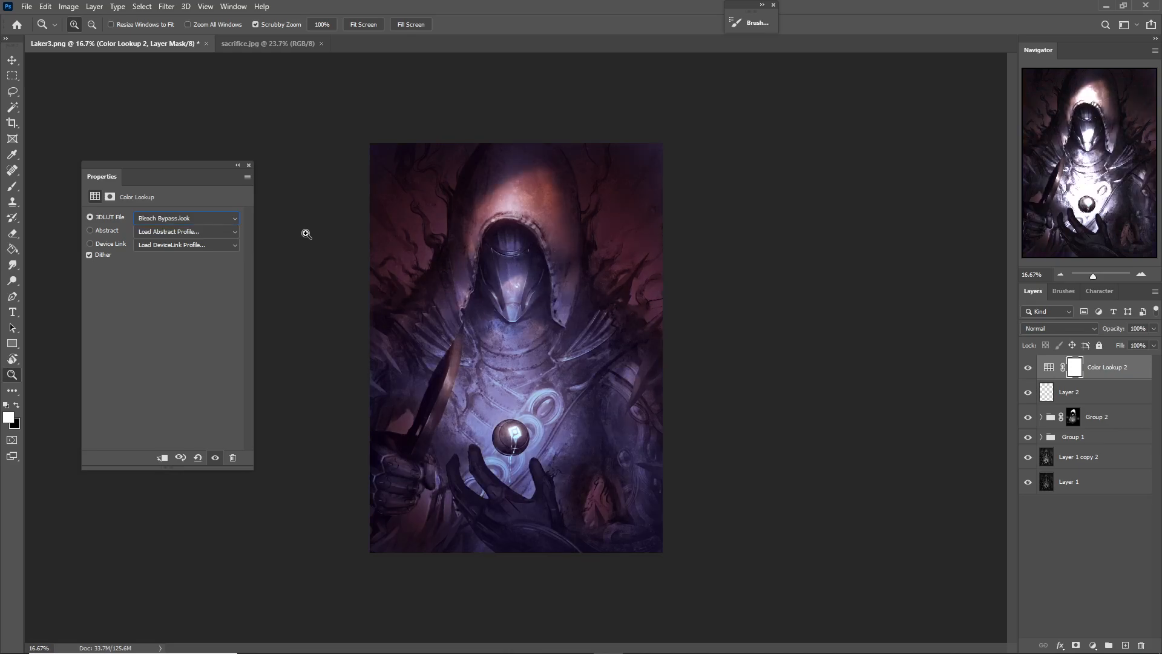
key(Down)
key(Down)
key(Down)
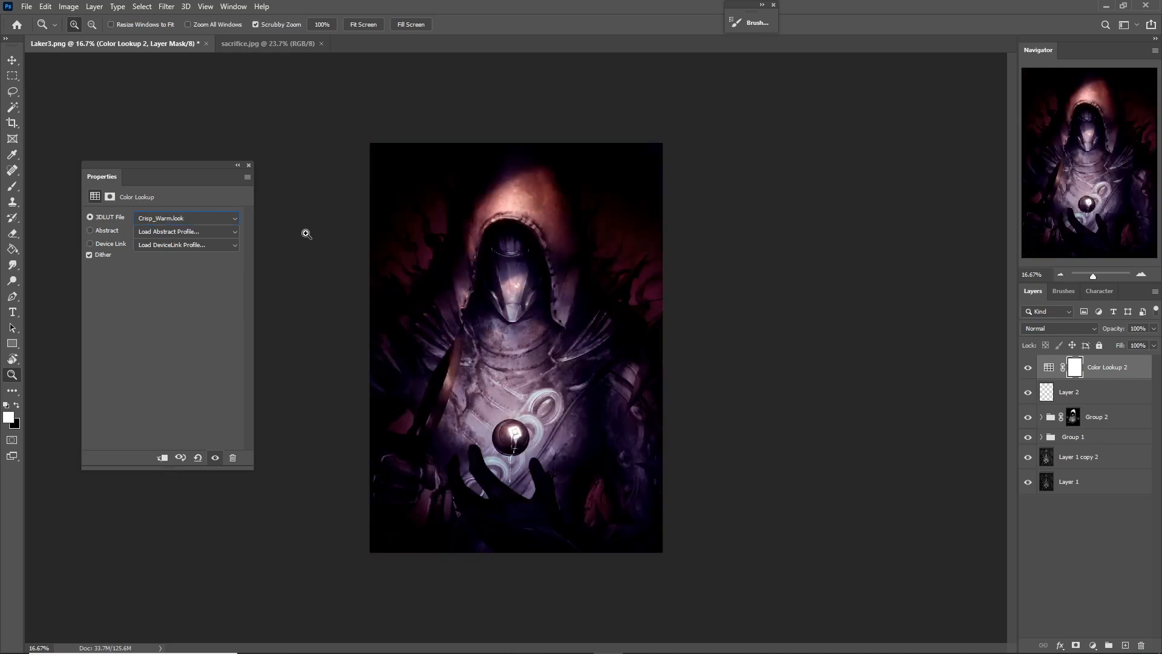
key(Down)
key(Down)
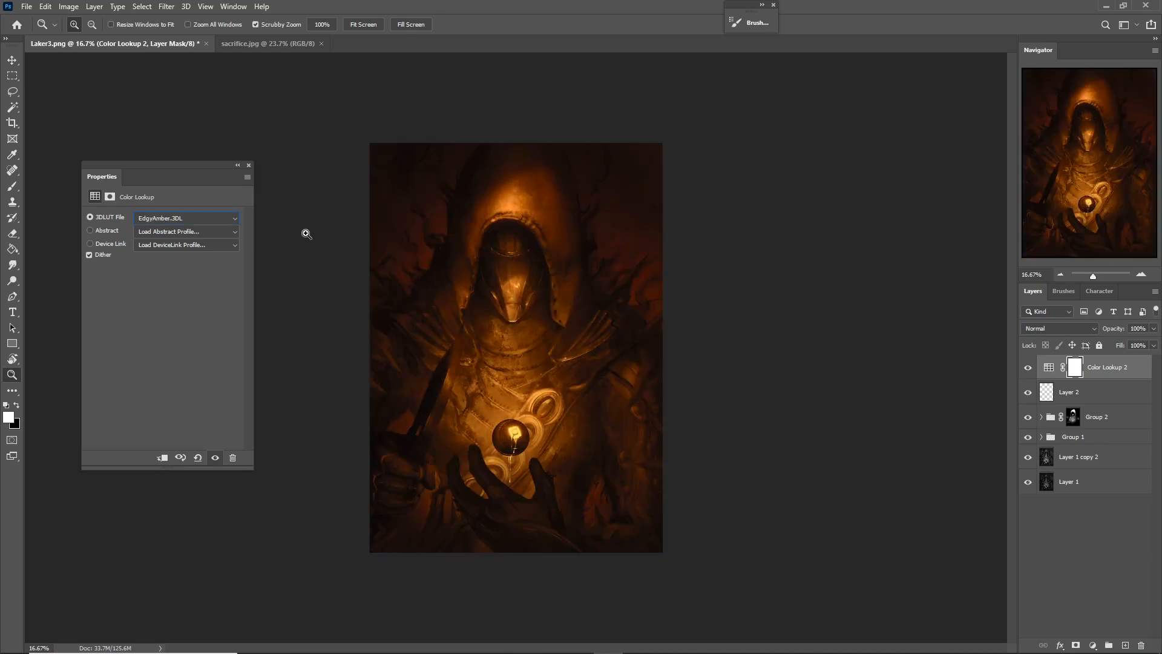
key(Down)
key(Down)
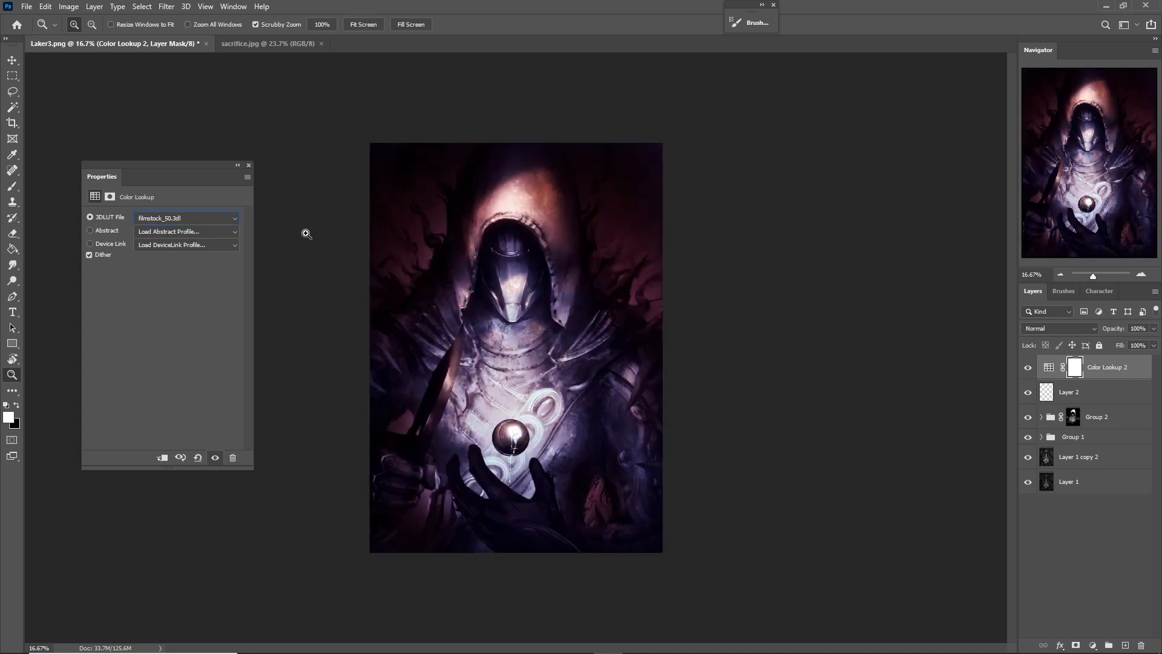
key(Down)
key(Down)
key(Down)
key(Down)
key(Down)
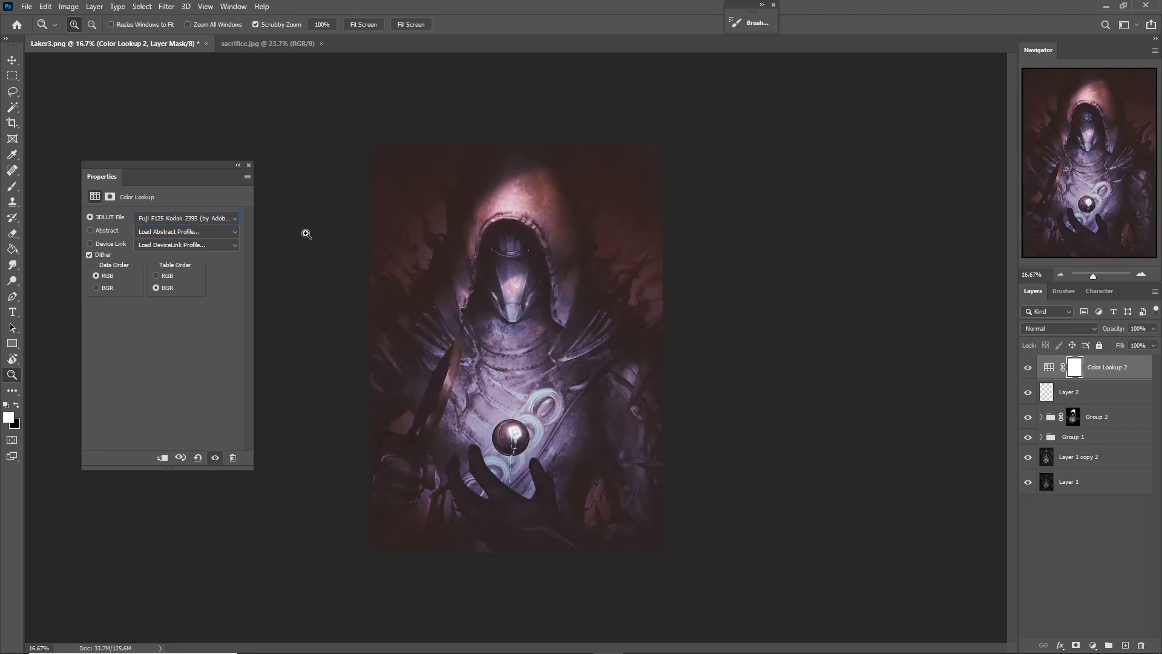
key(Down)
key(Down)
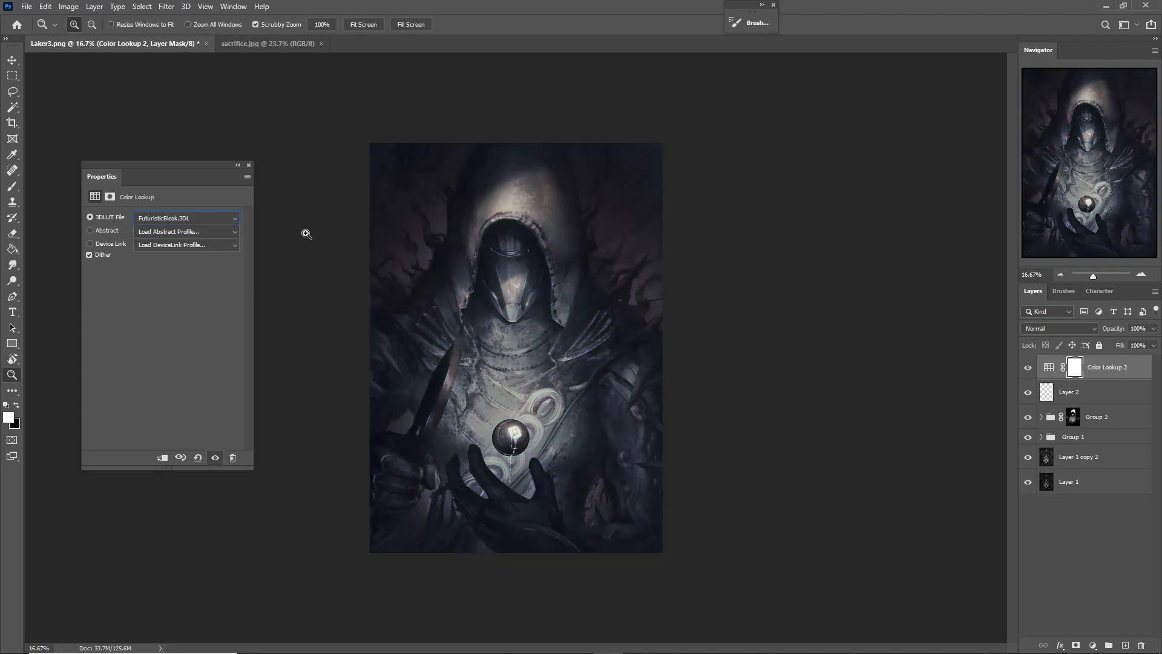
key(Down)
key(Down)
key(Down)
key(Down)
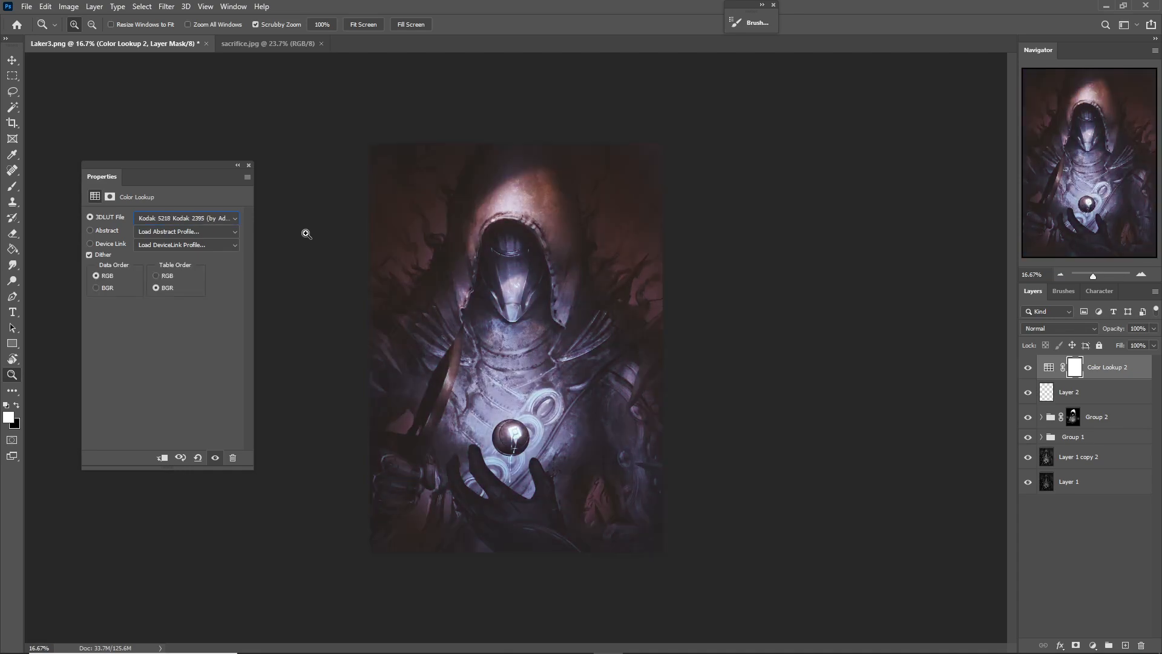
key(Down)
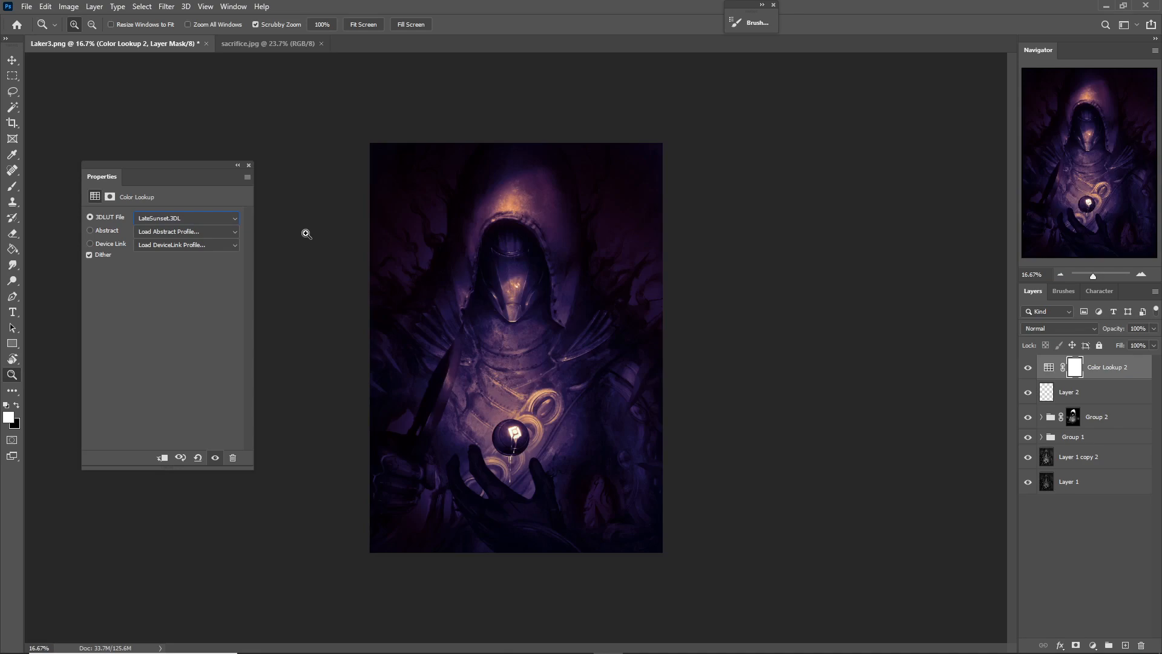
key(Down)
key(Down)
key(Down)
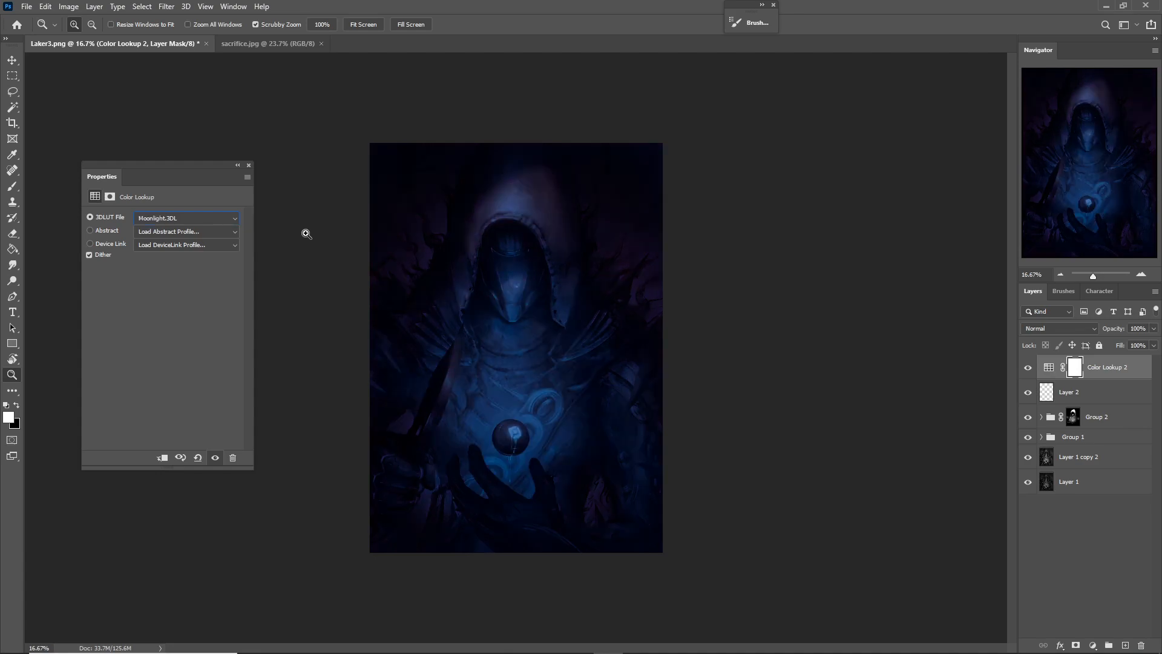
key(Up)
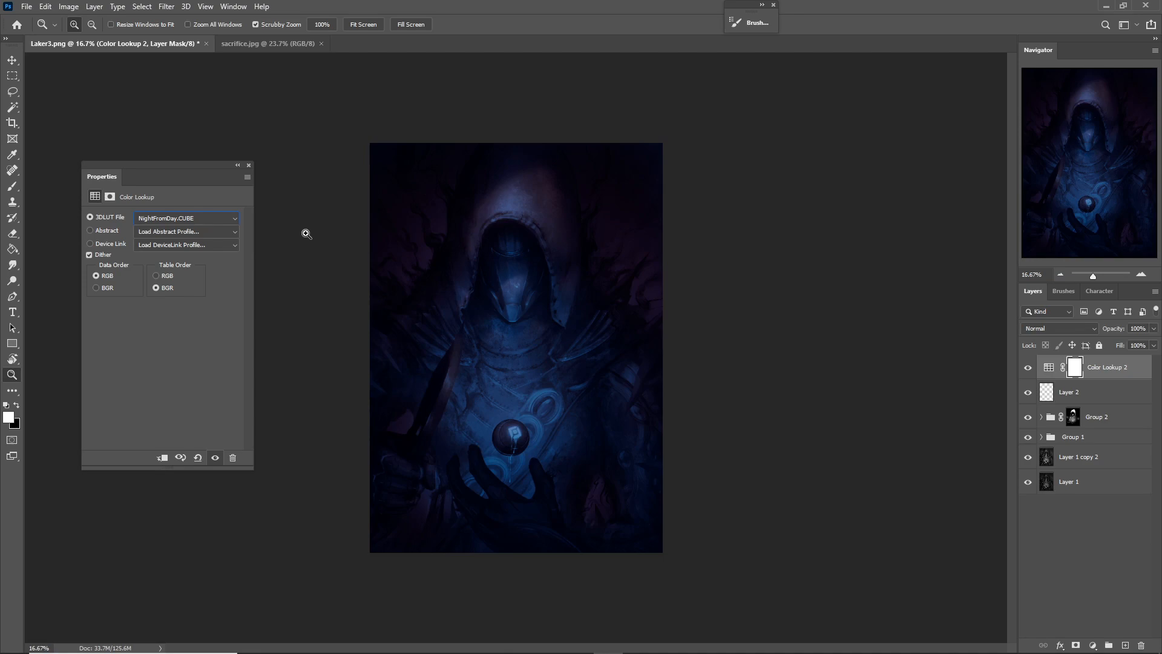
key(Down)
key(Down)
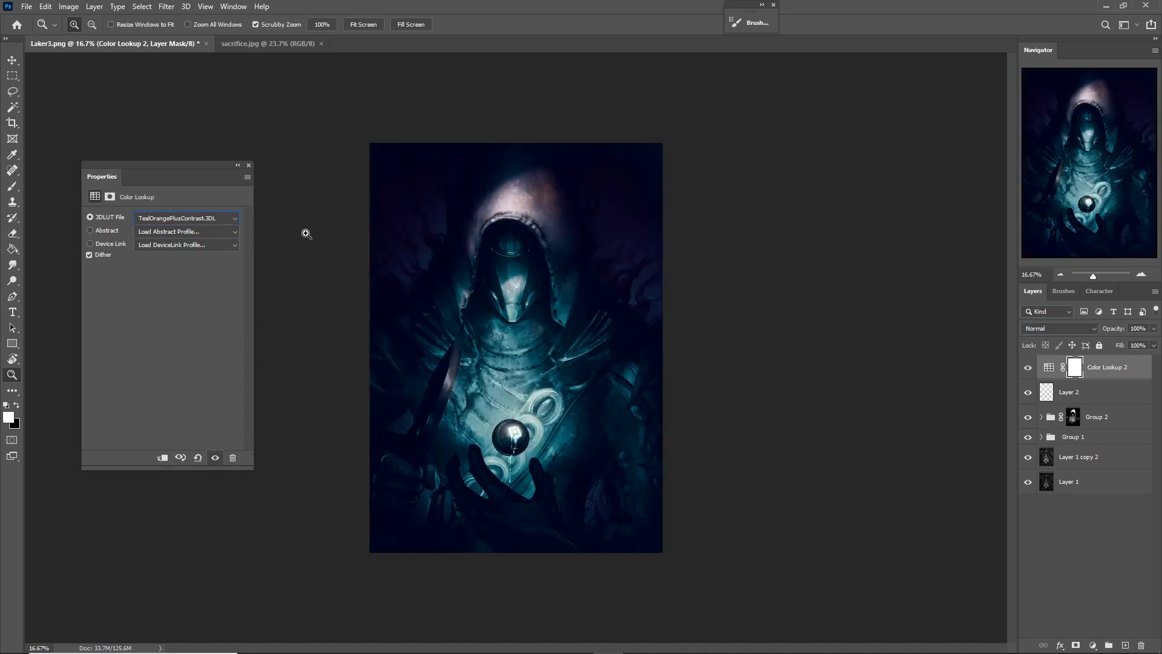
key(Down)
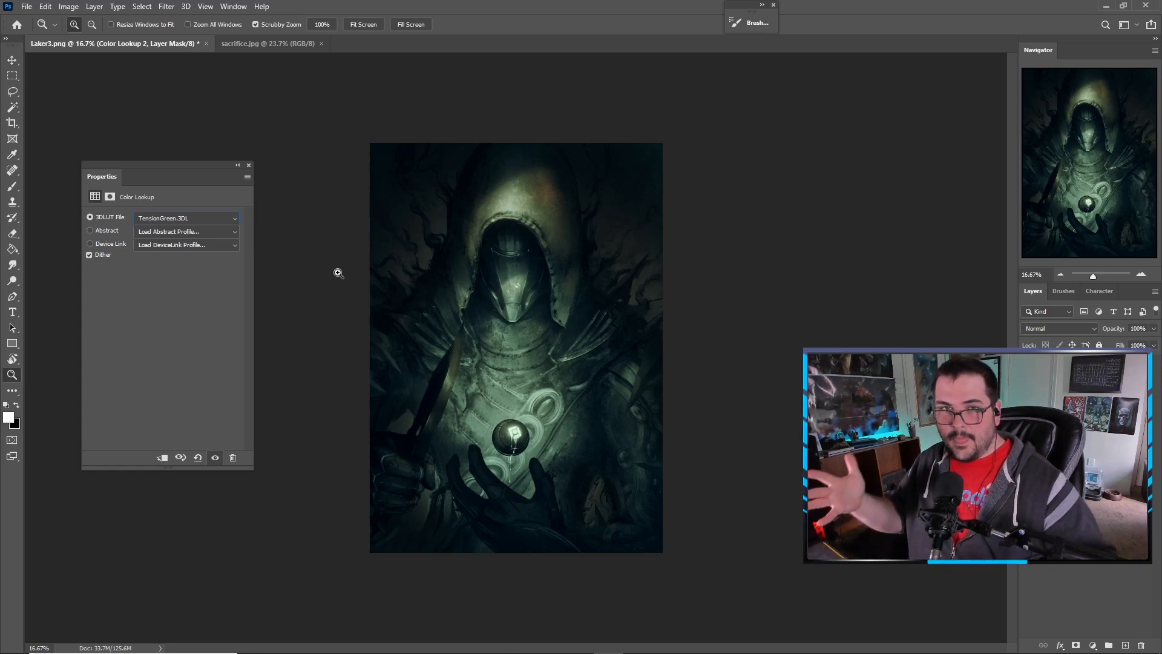
Switch to the sacrifice.jpg document, sample a colour from the hood and create a new layer for painting.
click(257, 45)
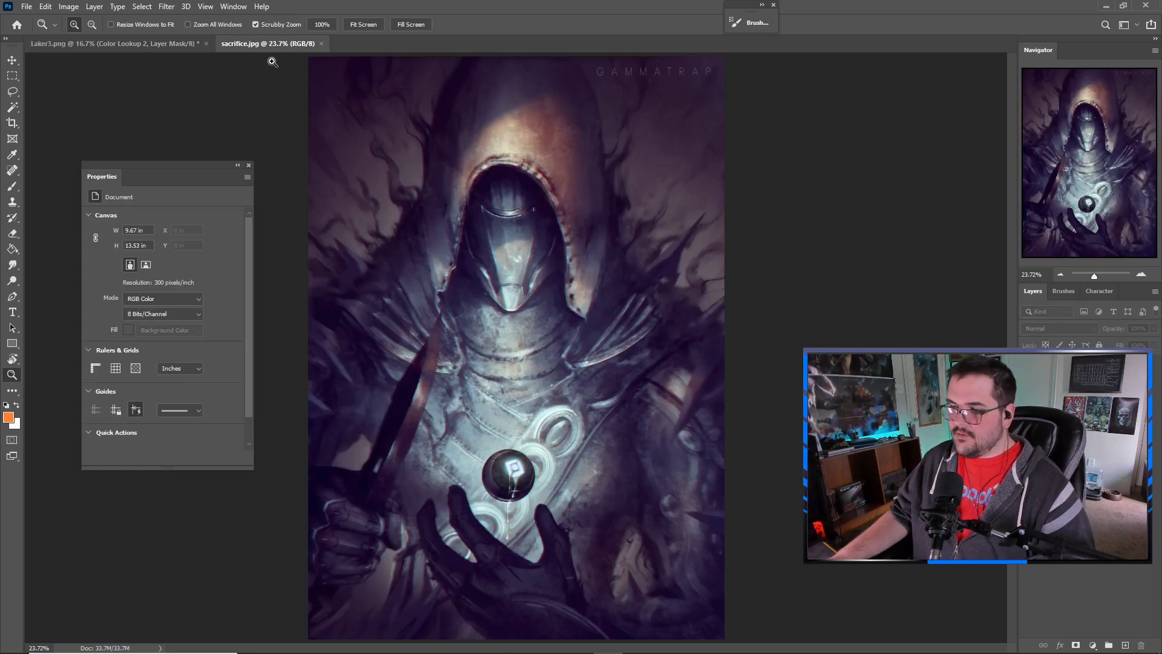
click(248, 165)
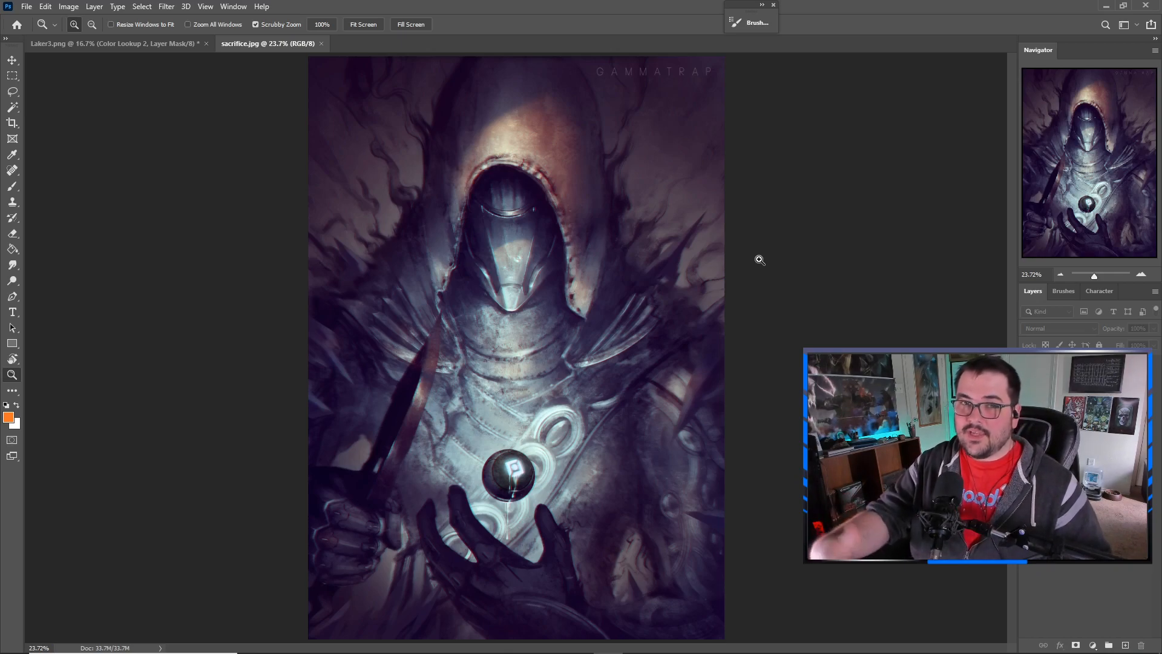
key(b)
alt+click(508, 182)
click(1125, 645)
Enlarge the brush to 175 px and paint the sampled colour around the hood on the new layer.
key(bracketright)
key(bracketright)
key(bracketright)
key(bracketright)
key(bracketright)
key(bracketright)
key(bracketright)
key(bracketright)
key(bracketright)
mouse_move(440, 213)
mouse_down()
mouse_move(441, 249)
mouse_move(636, 299)
mouse_up()
Sample the dark colour of the visor, paint over the lower mask and merge the paint layer into the image.
key(z)
key(b)
alt+click(551, 254)
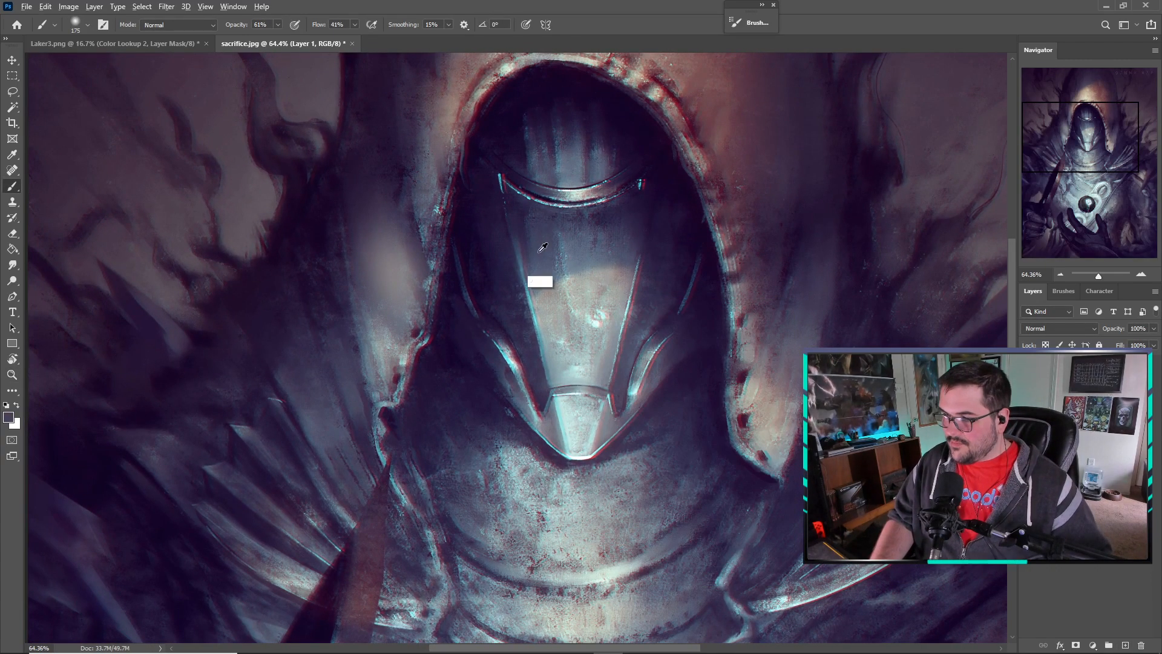
mouse_move(562, 303)
mouse_down()
mouse_move(558, 367)
mouse_move(590, 360)
mouse_move(623, 393)
mouse_up()
key(ctrl+e)
key(ctrl+0)
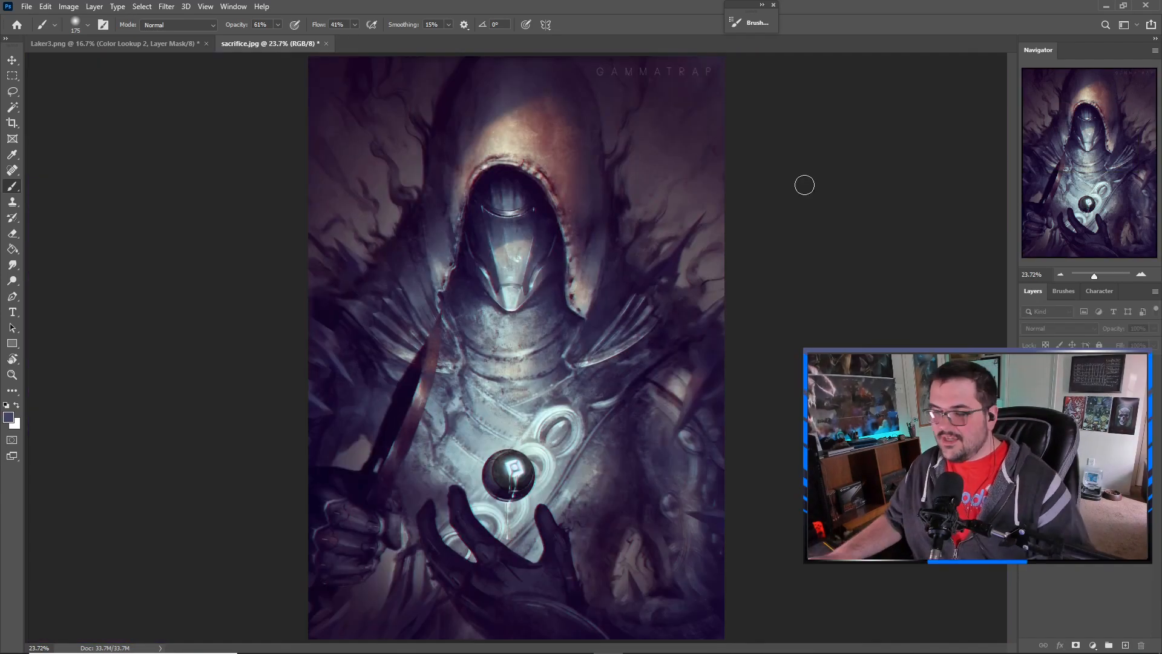